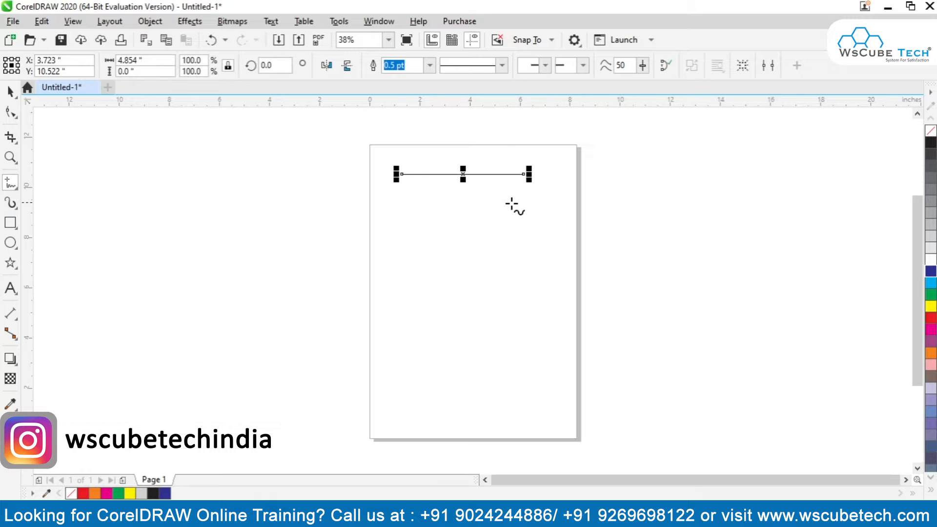
Draw a wavy freehand curve about 6.1 by 1.1 inches below the top line, with a straight vertical and a 4.25-inch horizontal line beneath.
{"action": "mouse_move", "coordinate": [397, 202]}
{"action": "left_mouse_down"}
{"action": "mouse_move", "coordinate": [456, 219]}
{"action": "mouse_move", "coordinate": [548, 212]}
{"action": "left_mouse_up"}
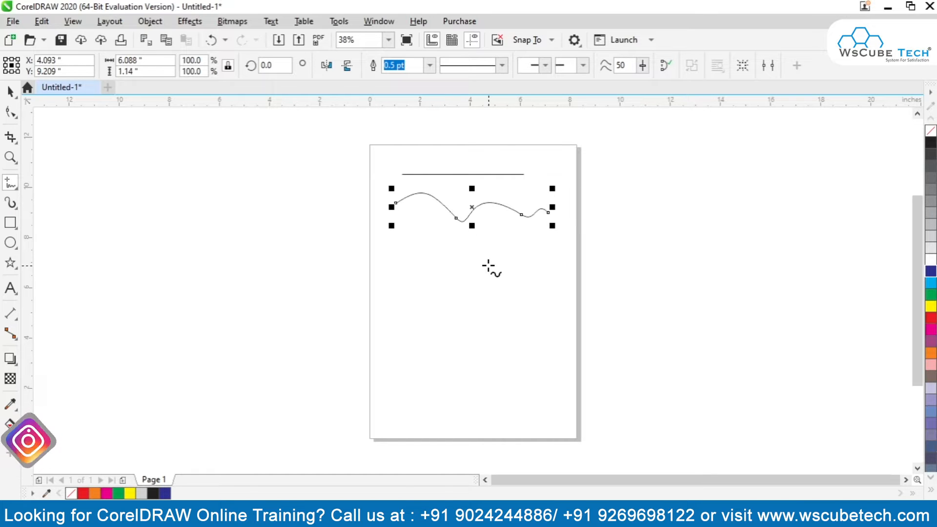
{"action": "left_click", "coordinate": [408, 222]}
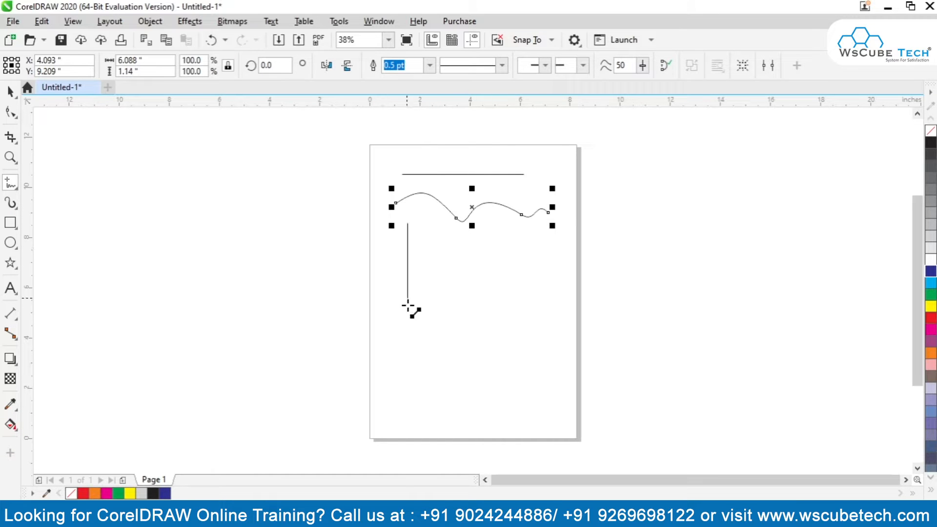
{"action": "left_click", "coordinate": [407, 327]}
{"action": "left_click", "coordinate": [440, 242]}
{"action": "left_click", "coordinate": [551, 242]}
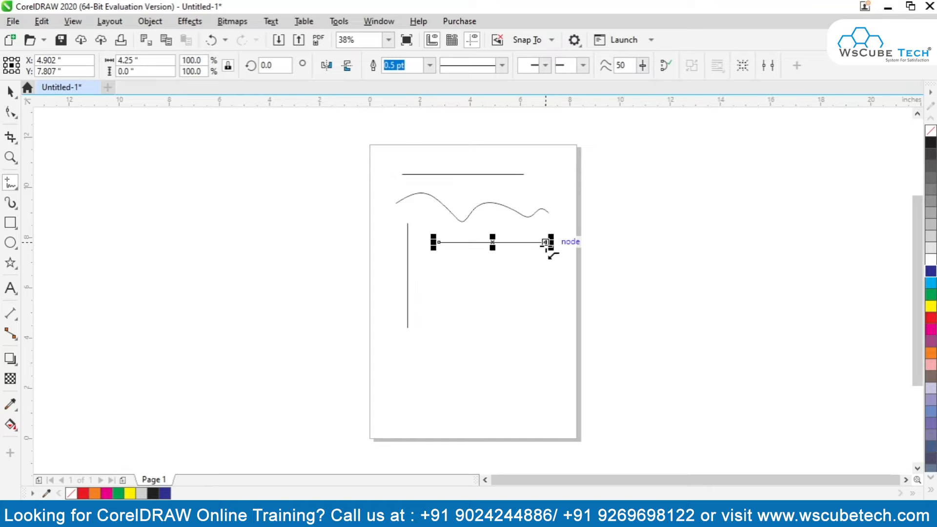
Draw two upright wavy freehand curves side by side under the lower horizontal line, the second about 1.4 by 5.3 inches.
{"action": "mouse_move", "coordinate": [466, 262]}
{"action": "left_mouse_down"}
{"action": "mouse_move", "coordinate": [451, 330]}
{"action": "mouse_move", "coordinate": [451, 388]}
{"action": "left_mouse_up"}
{"action": "left_click_drag", "start_coordinate": [451, 389], "coordinate": [464, 394]}
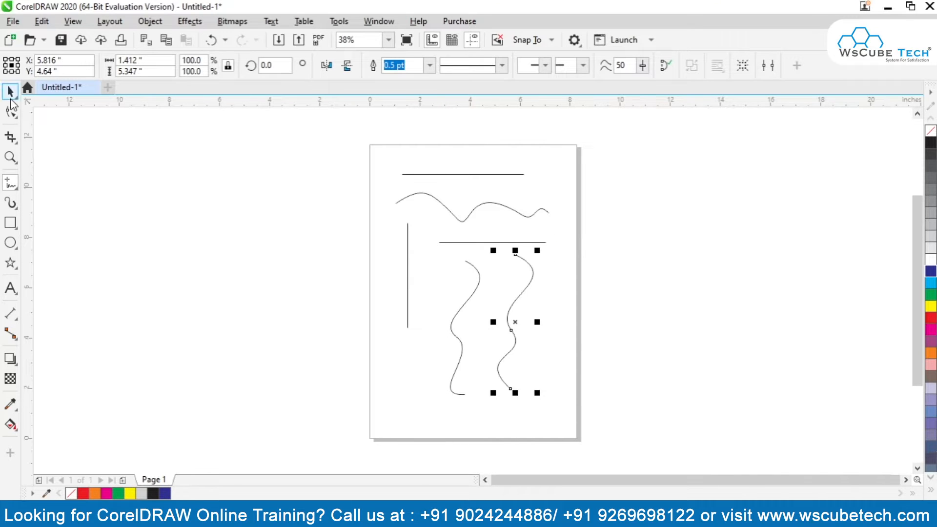
{"action": "key", "text": "space"}
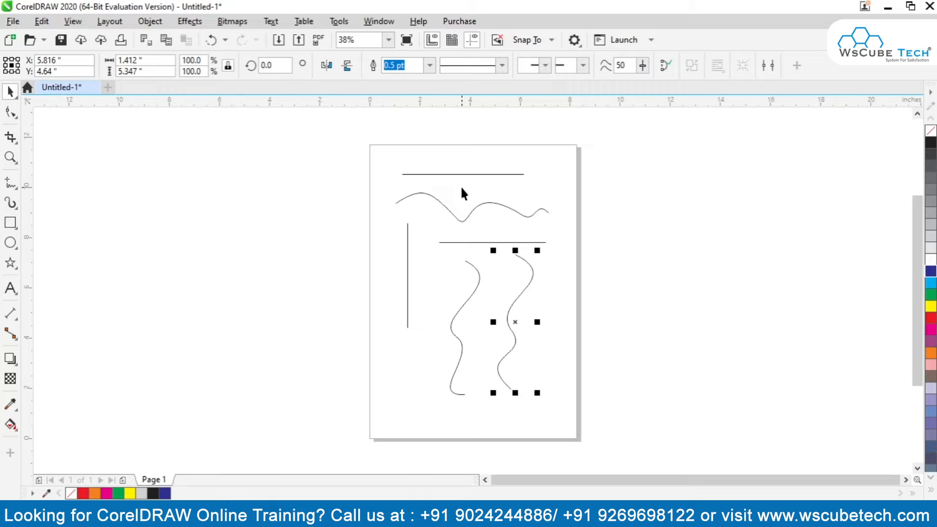
Colour the topmost horizontal line's outline red and set its outline width to 10 pt.
{"action": "left_click", "coordinate": [429, 174]}
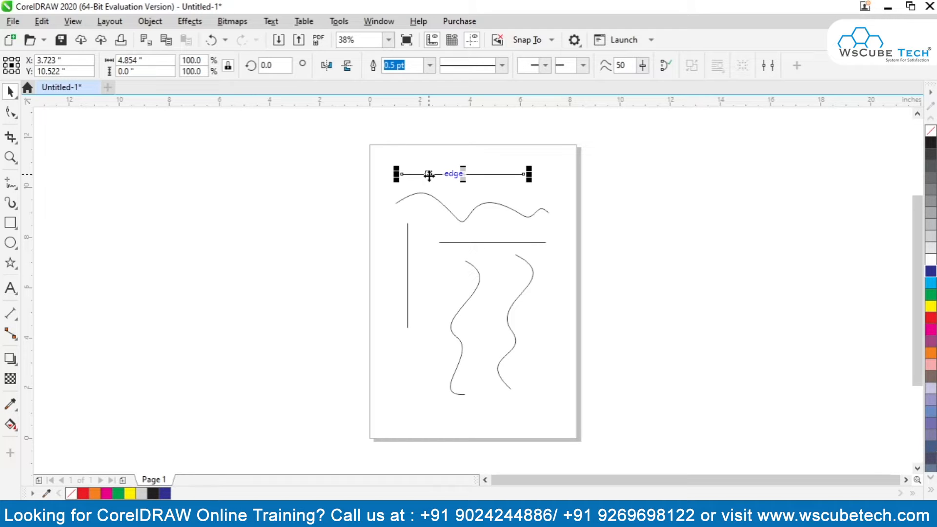
{"action": "right_click", "coordinate": [931, 319]}
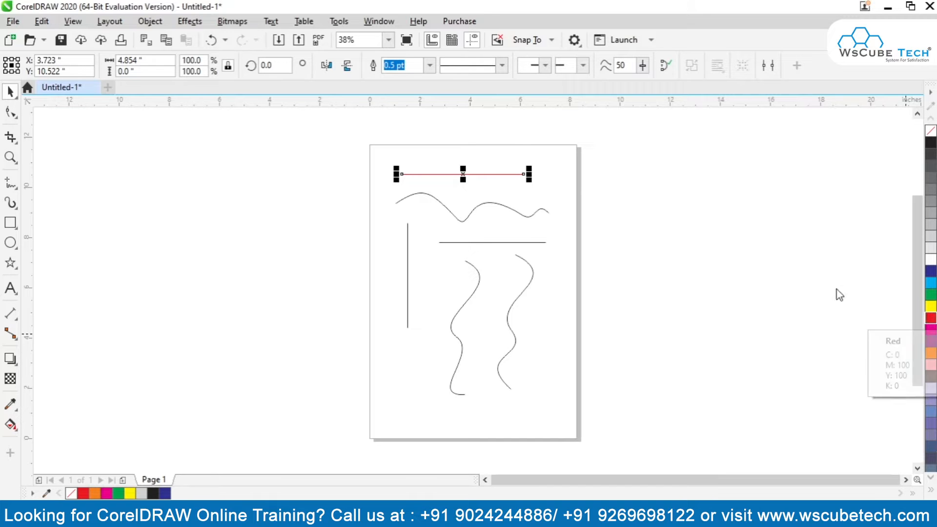
{"action": "left_click", "coordinate": [429, 66]}
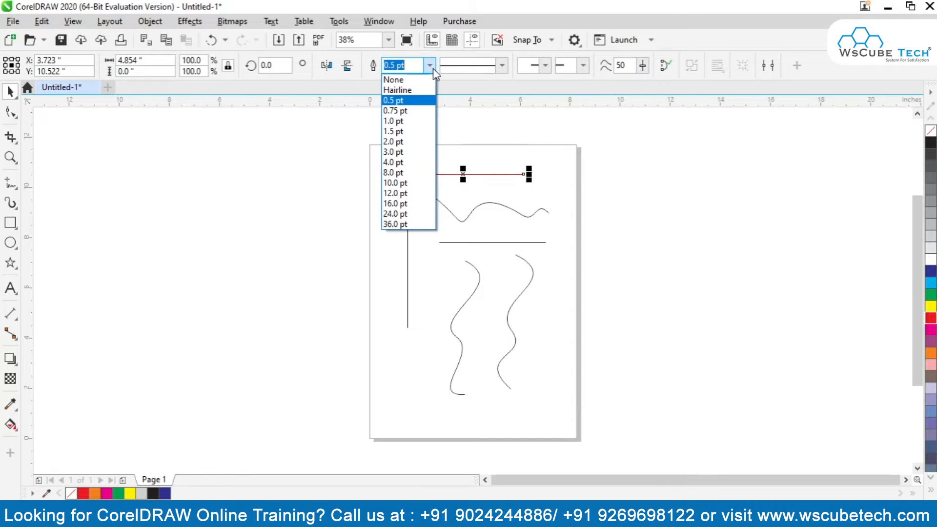
{"action": "left_click", "coordinate": [417, 141]}
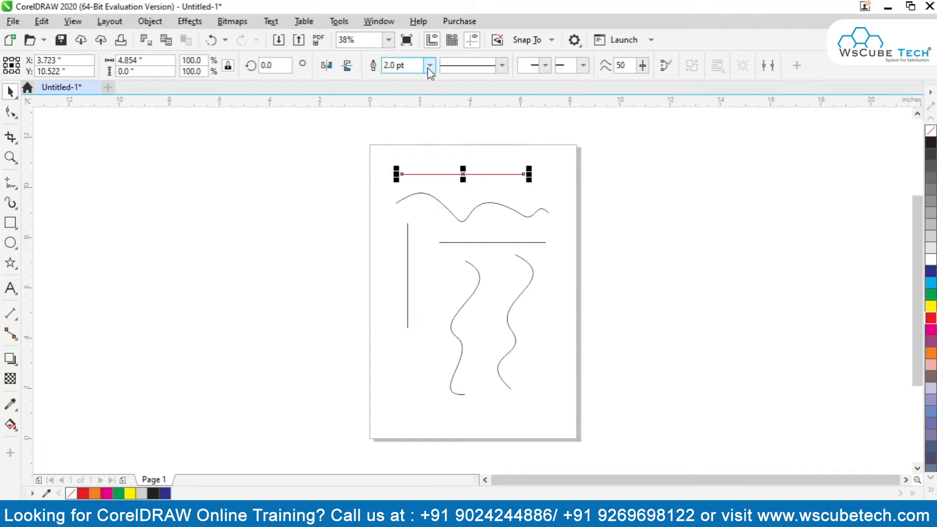
{"action": "left_click", "coordinate": [427, 68]}
{"action": "left_click", "coordinate": [418, 154]}
{"action": "left_click", "coordinate": [432, 66]}
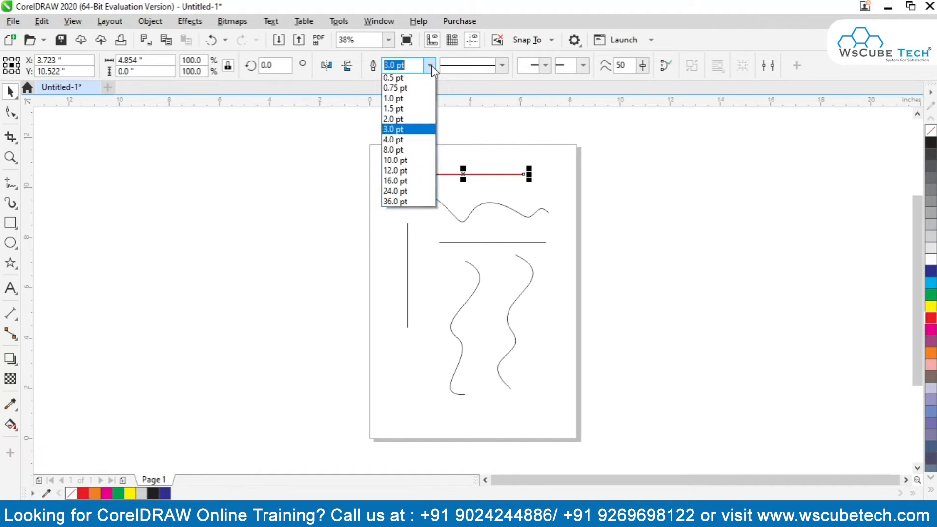
{"action": "left_click", "coordinate": [409, 184]}
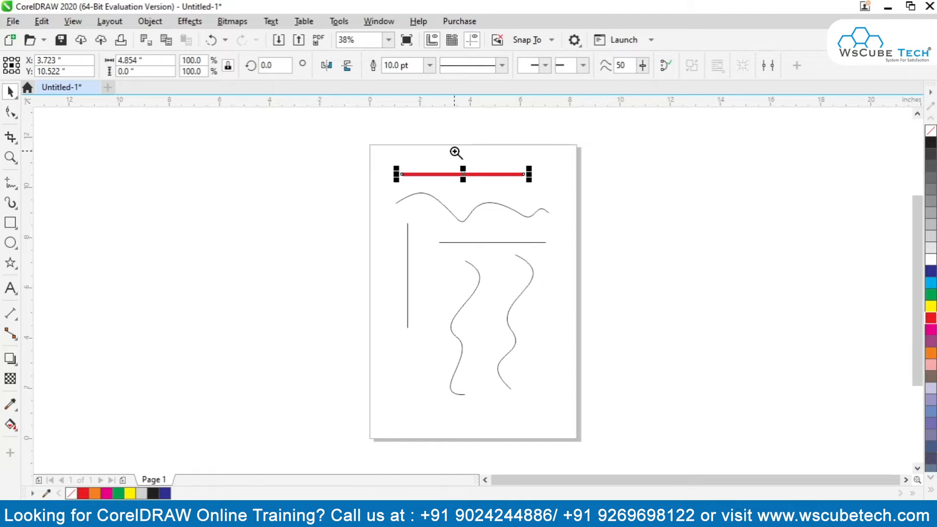
Set the red line's outline width to 8 pt.
{"action": "left_click_drag", "start_coordinate": [368, 142], "coordinate": [584, 208]}
{"action": "left_click_drag", "start_coordinate": [584, 208], "coordinate": [584, 209]}
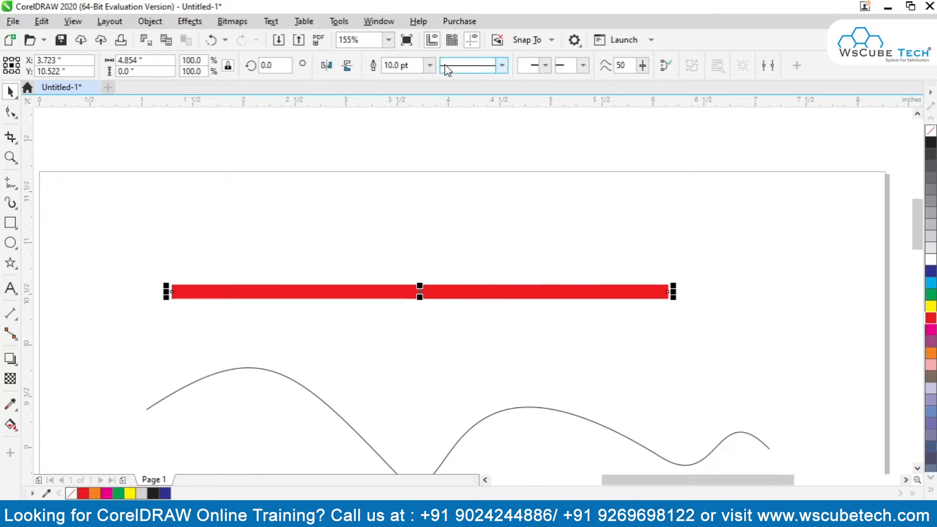
{"action": "left_click", "coordinate": [429, 65]}
{"action": "left_click", "coordinate": [430, 65]}
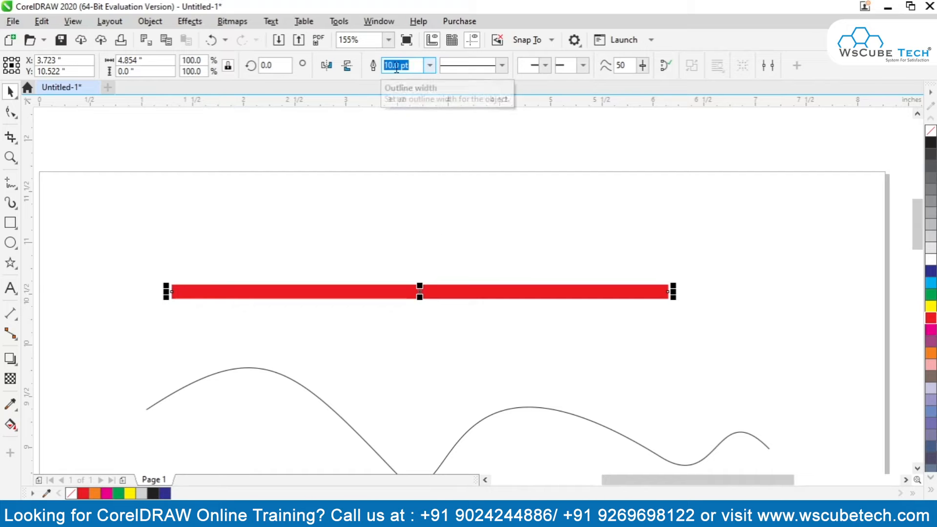
{"action": "left_click", "coordinate": [430, 66]}
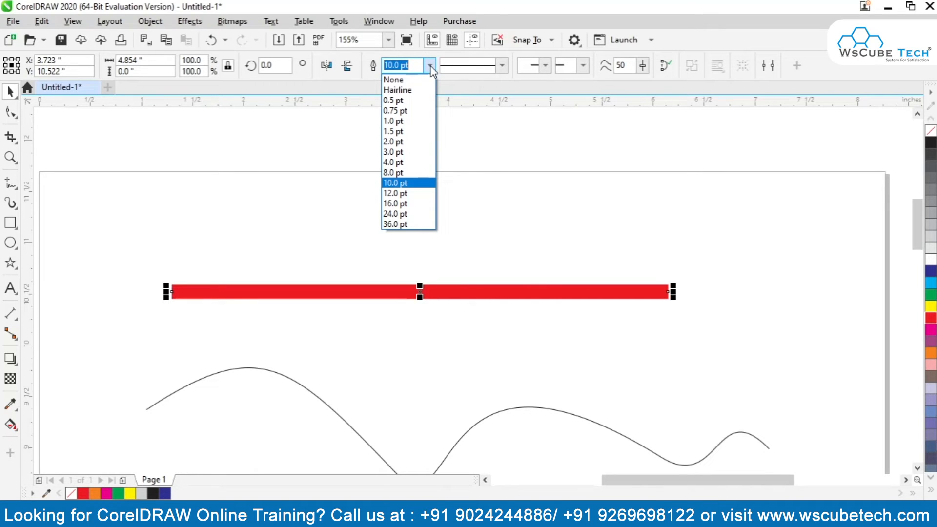
{"action": "left_click", "coordinate": [403, 173]}
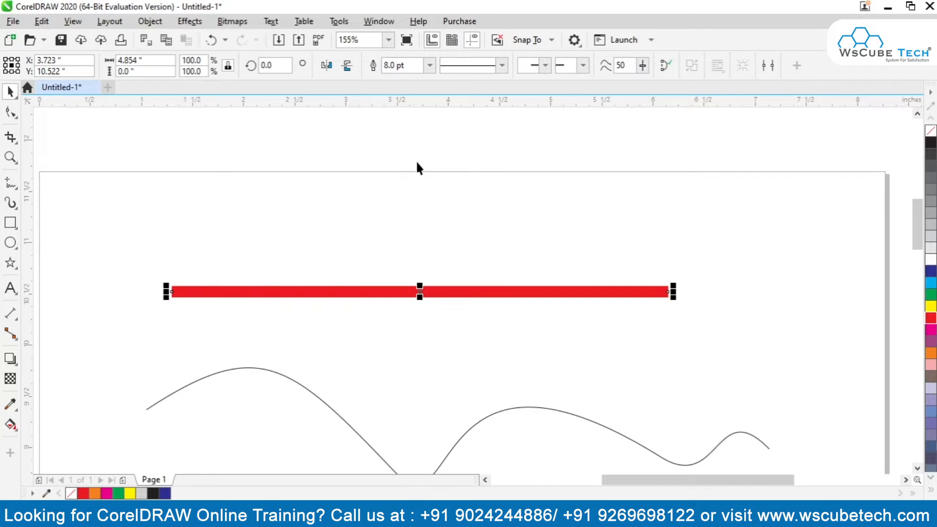
Apply a line style of two long dashes and one short dash to the red line.
{"action": "left_click", "coordinate": [503, 66]}
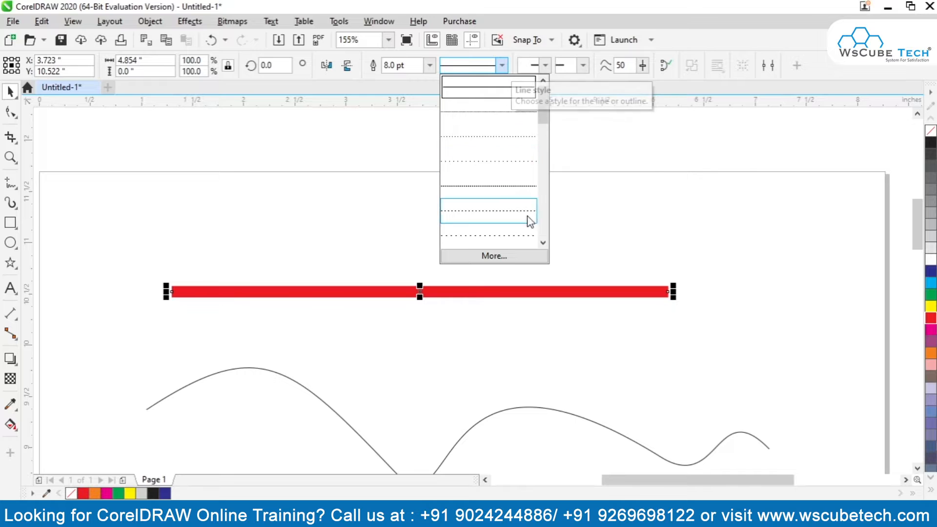
{"action": "left_click", "coordinate": [543, 242]}
{"action": "left_click", "coordinate": [543, 242]}
{"action": "left_click", "coordinate": [543, 243]}
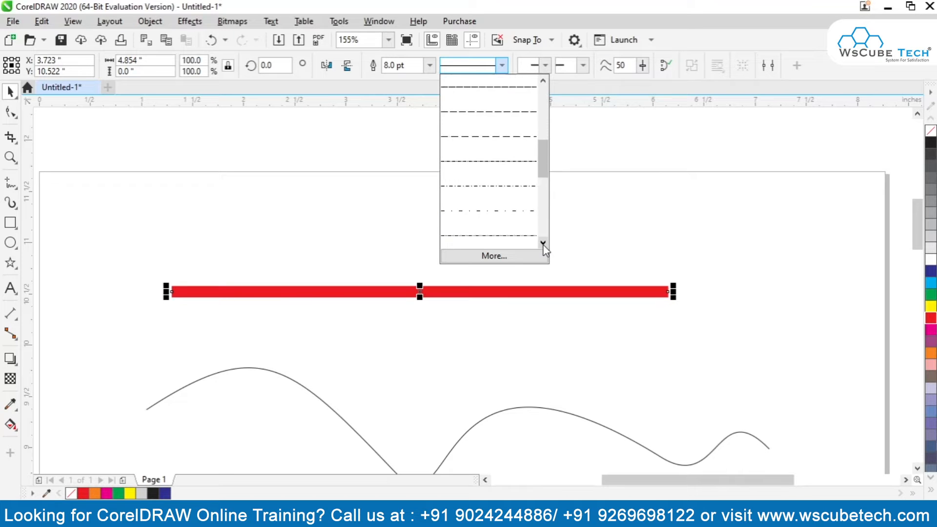
{"action": "left_click", "coordinate": [543, 243]}
{"action": "left_click", "coordinate": [543, 243]}
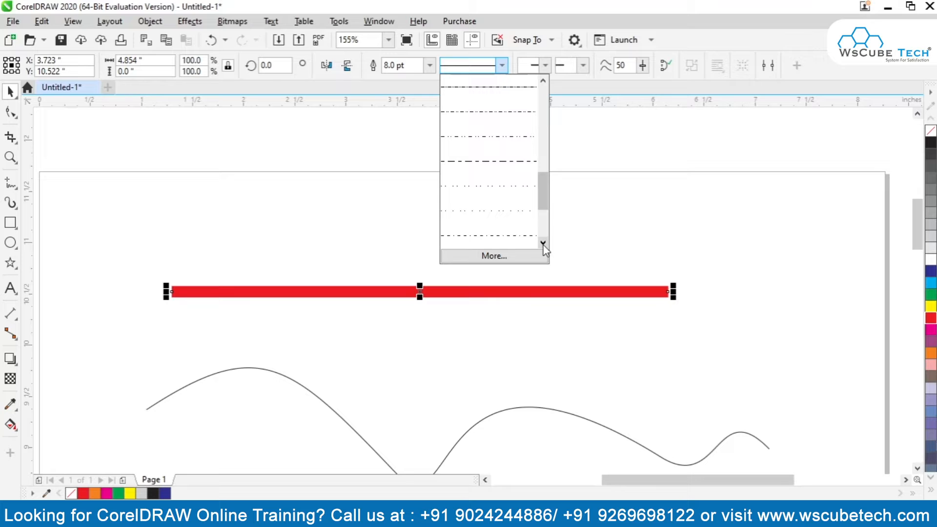
{"action": "left_click", "coordinate": [480, 237]}
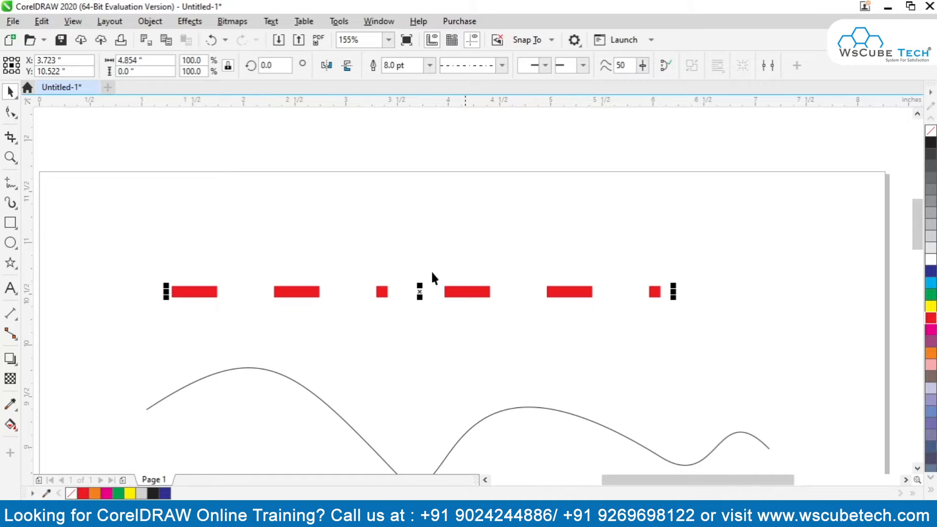
Change the red line's style to evenly repeated long dashes with narrow gaps.
{"action": "left_click", "coordinate": [502, 65]}
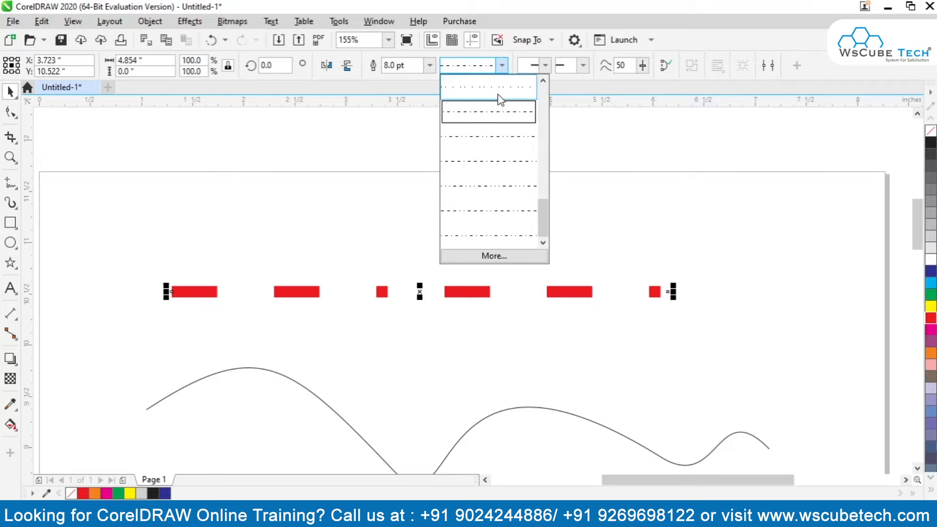
{"action": "left_click_drag", "start_coordinate": [537, 206], "coordinate": [488, 94]}
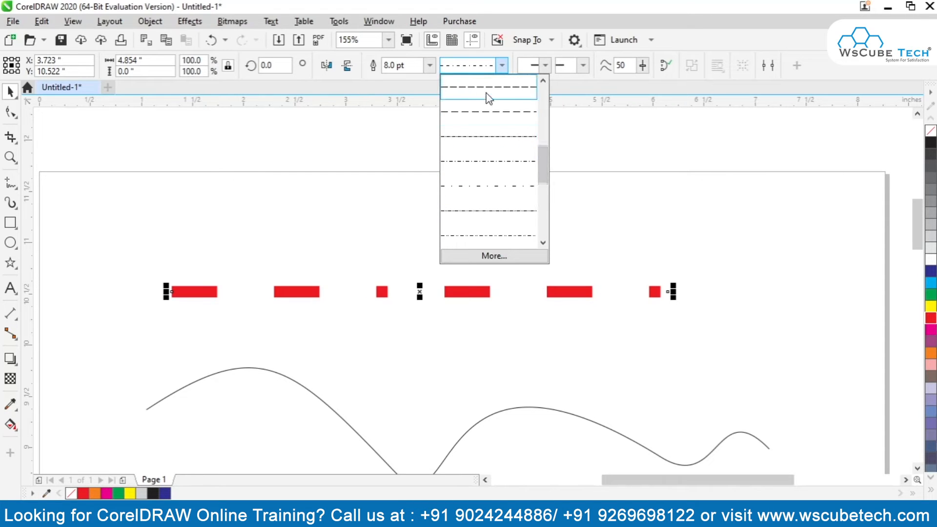
{"action": "left_click", "coordinate": [487, 90]}
{"action": "left_click", "coordinate": [502, 66]}
{"action": "left_click", "coordinate": [491, 142]}
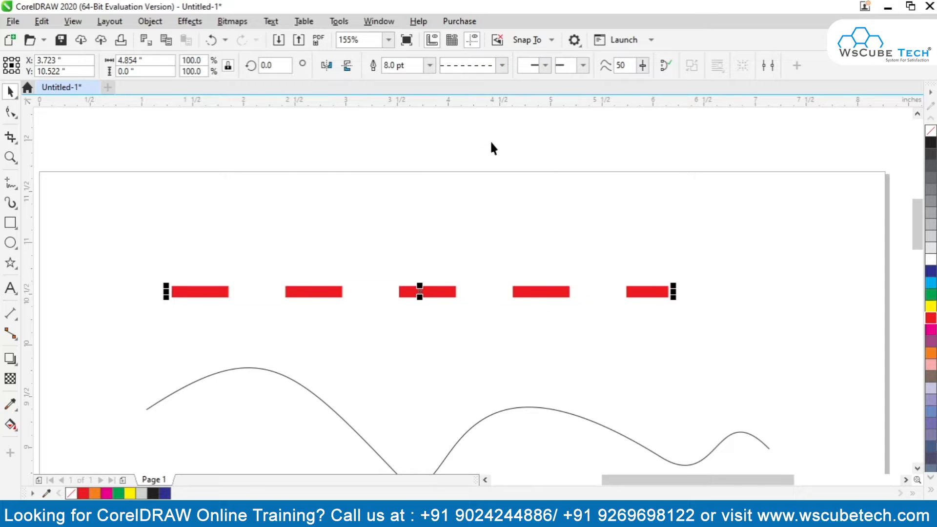
{"action": "left_click", "coordinate": [503, 66]}
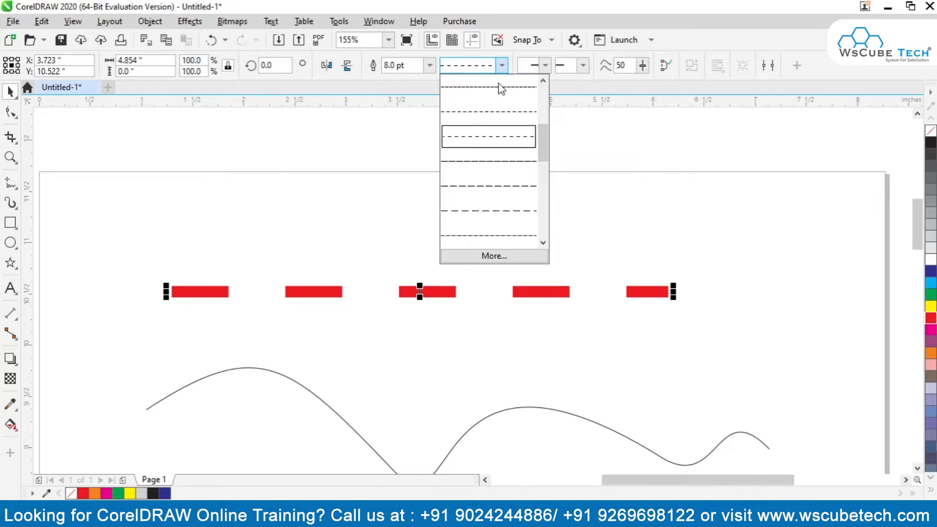
{"action": "left_click", "coordinate": [494, 96]}
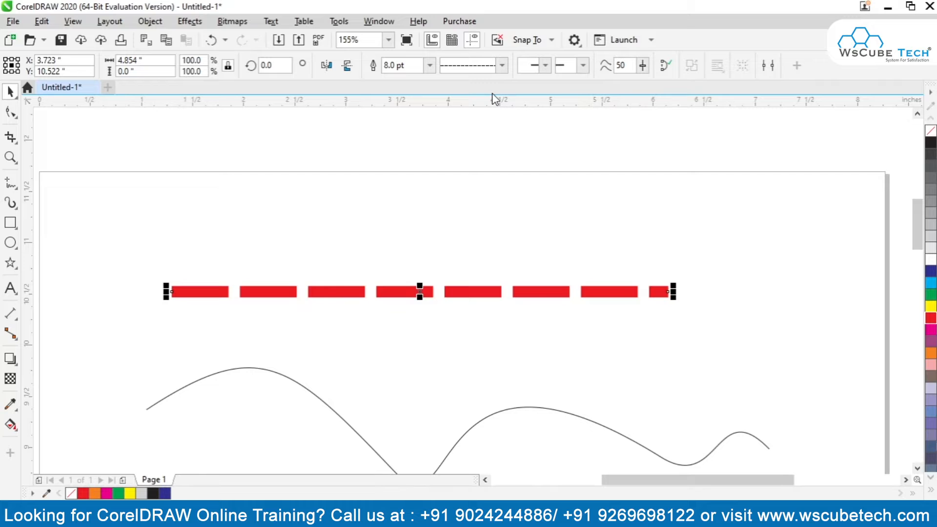
Add a wide solid arrowhead with a notched tail to the start of the red dashed line.
{"action": "left_click", "coordinate": [547, 65]}
{"action": "left_click", "coordinate": [576, 91]}
{"action": "left_click", "coordinate": [546, 67]}
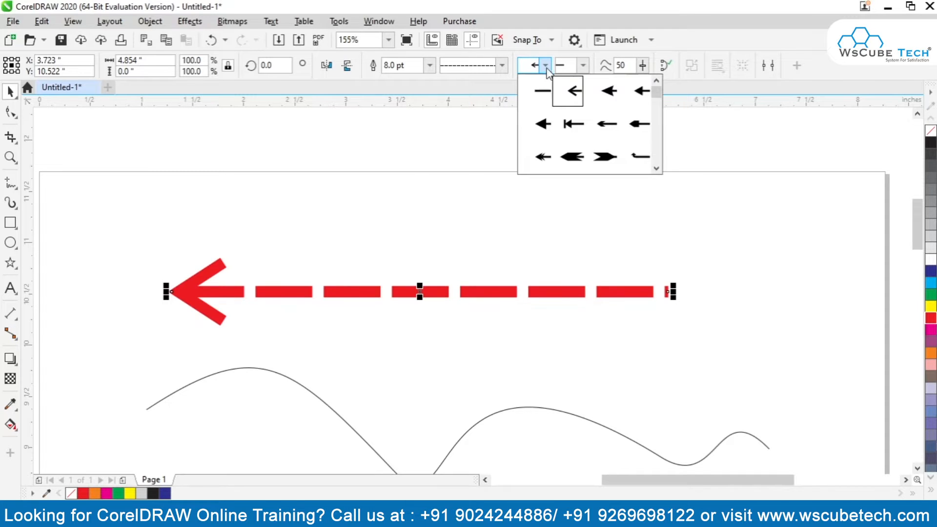
{"action": "mouse_move", "coordinate": [657, 92]}
{"action": "left_mouse_down"}
{"action": "mouse_move", "coordinate": [655, 165]}
{"action": "mouse_move", "coordinate": [655, 95]}
{"action": "mouse_move", "coordinate": [647, 130]}
{"action": "mouse_move", "coordinate": [649, 101]}
{"action": "left_mouse_up"}
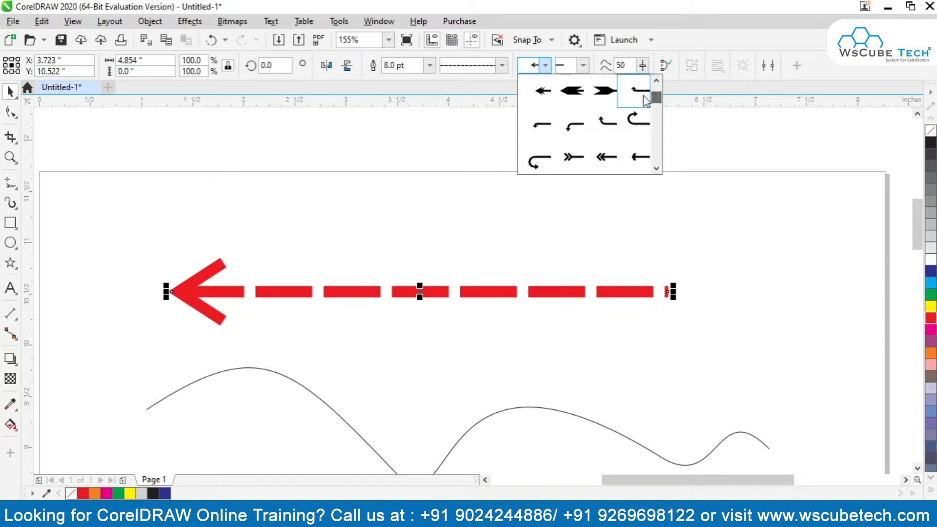
{"action": "left_click", "coordinate": [572, 91]}
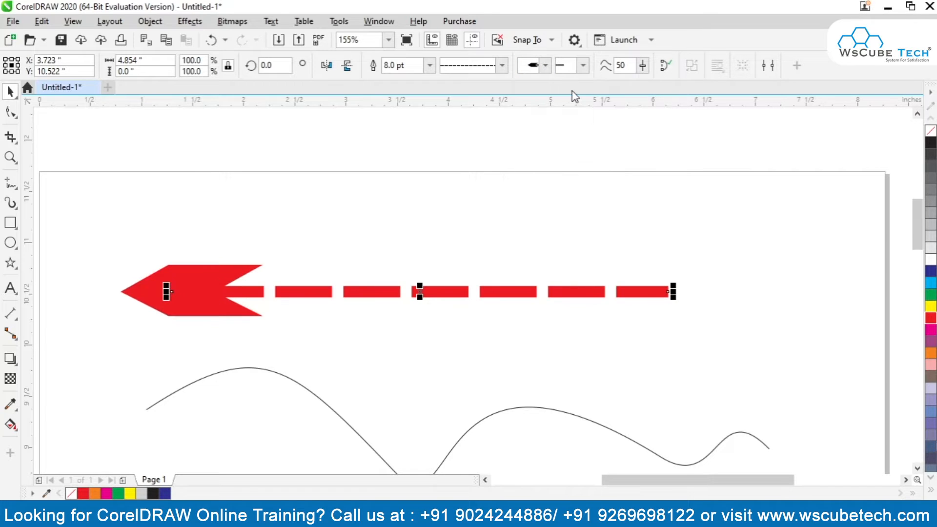
Add a triple-chevron arrow tail to the end of the red dashed line.
{"action": "left_click", "coordinate": [584, 66]}
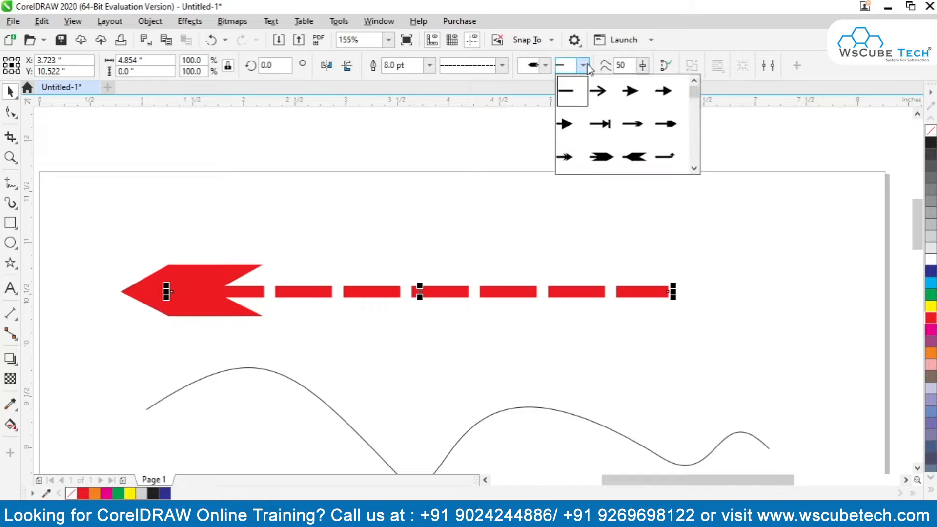
{"action": "left_click_drag", "start_coordinate": [694, 92], "coordinate": [687, 116]}
{"action": "left_click", "coordinate": [570, 124]}
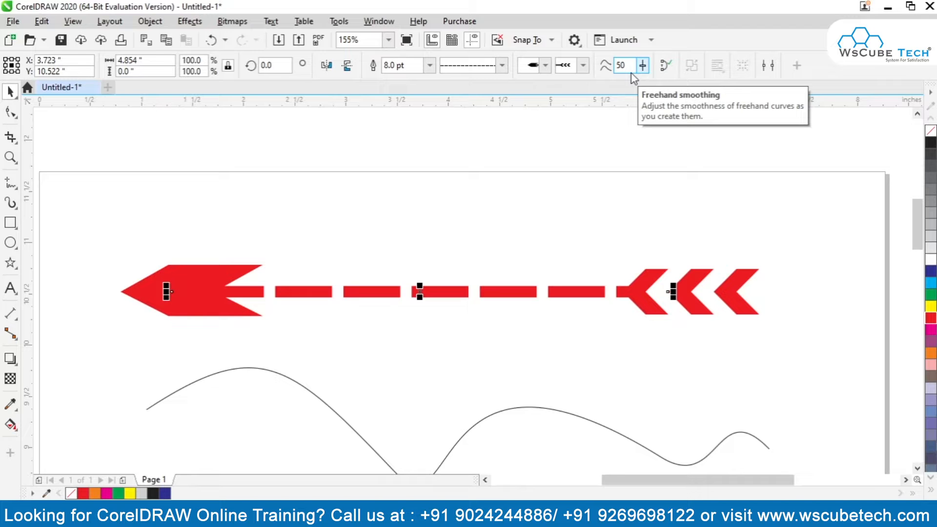
Set the freehand smoothing to 0 with the red arrow line selected.
{"action": "left_click_drag", "start_coordinate": [921, 233], "coordinate": [921, 260]}
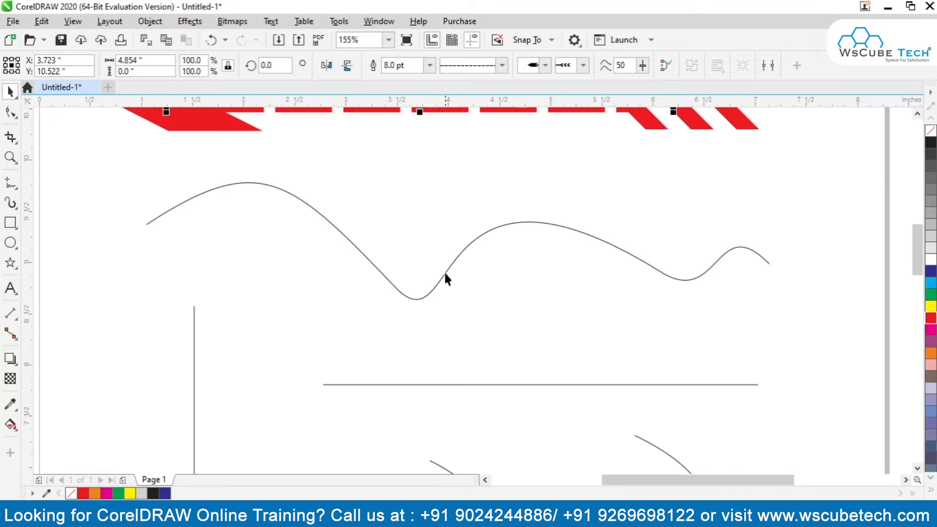
{"action": "left_click", "coordinate": [440, 294]}
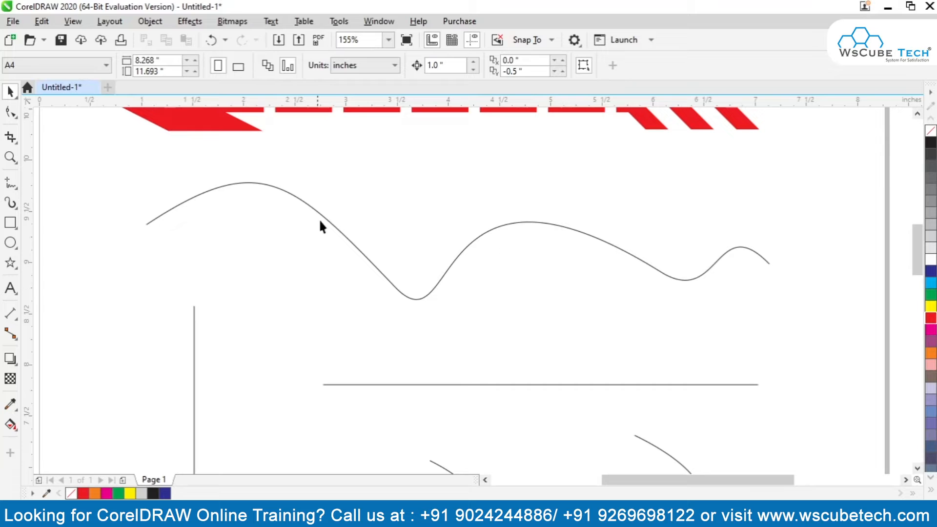
{"action": "left_click", "coordinate": [459, 110]}
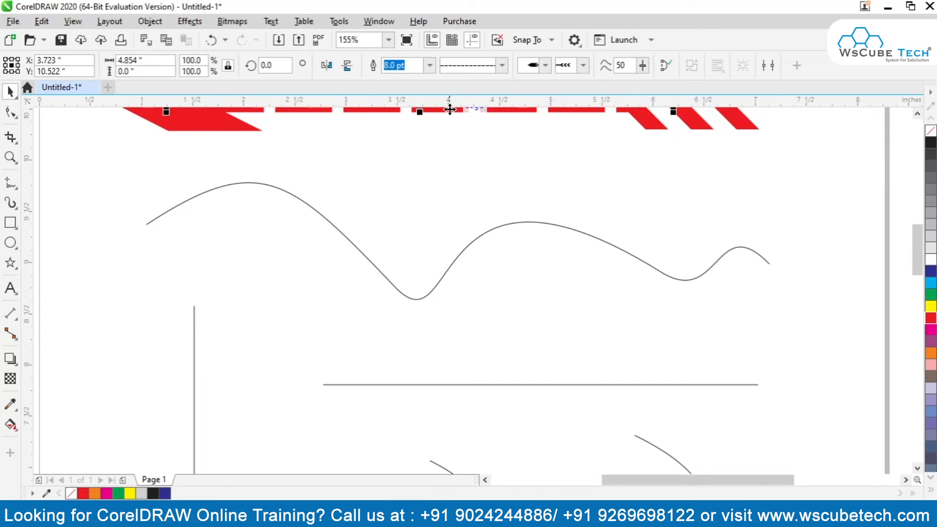
{"action": "left_click", "coordinate": [624, 67]}
{"action": "type", "text": "0"}
Draw a wavy freehand curve about 6.3 by 1.1 inches just beneath the existing horizontal wavy curve, and deselect it.
{"action": "left_click", "coordinate": [10, 183]}
{"action": "mouse_move", "coordinate": [151, 265]}
{"action": "left_mouse_down"}
{"action": "mouse_move", "coordinate": [226, 224]}
{"action": "mouse_move", "coordinate": [262, 226]}
{"action": "mouse_move", "coordinate": [308, 254]}
{"action": "mouse_move", "coordinate": [374, 325]}
{"action": "mouse_move", "coordinate": [416, 336]}
{"action": "mouse_move", "coordinate": [501, 251]}
{"action": "mouse_move", "coordinate": [575, 248]}
{"action": "mouse_move", "coordinate": [685, 313]}
{"action": "mouse_move", "coordinate": [732, 278]}
{"action": "mouse_move", "coordinate": [761, 270]}
{"action": "mouse_move", "coordinate": [792, 293]}
{"action": "left_mouse_up"}
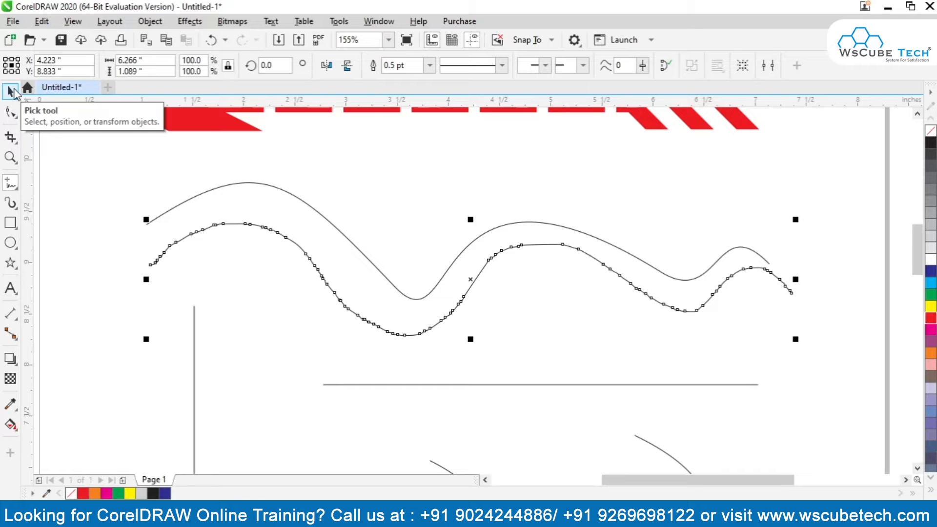
{"action": "left_click", "coordinate": [12, 91]}
{"action": "left_click", "coordinate": [257, 319]}
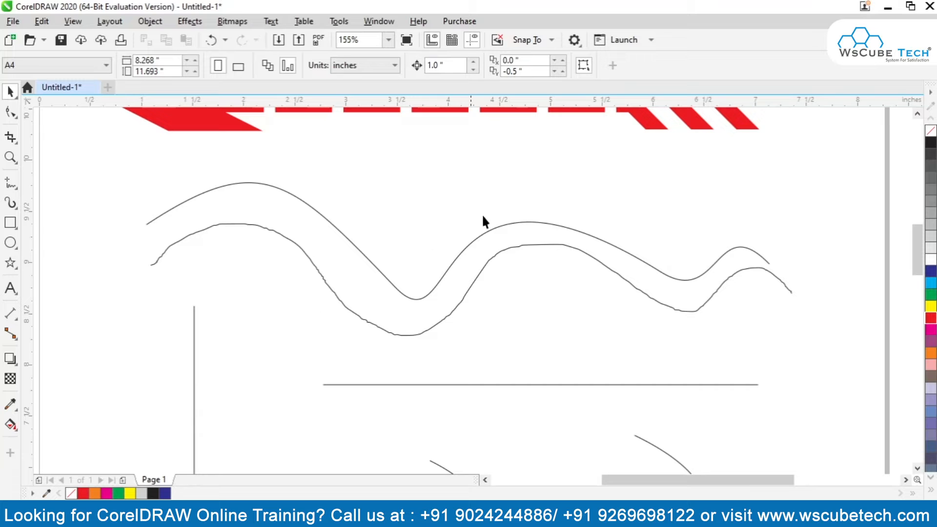
Set the freehand smoothing to 100 with the red dashed arrow line selected.
{"action": "left_click", "coordinate": [456, 111]}
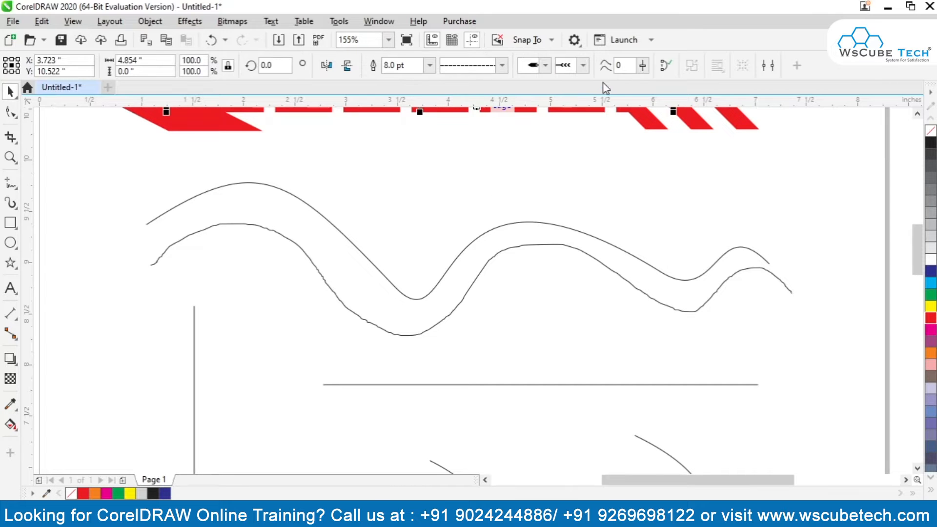
{"action": "left_click", "coordinate": [642, 69]}
{"action": "left_click_drag", "start_coordinate": [642, 78], "coordinate": [719, 86]}
{"action": "left_click", "coordinate": [727, 87]}
Draw a wavy freehand curve about 6.5 by 1.1 inches just above the two existing horizontal wavy curves, and deselect it.
{"action": "left_click", "coordinate": [11, 183]}
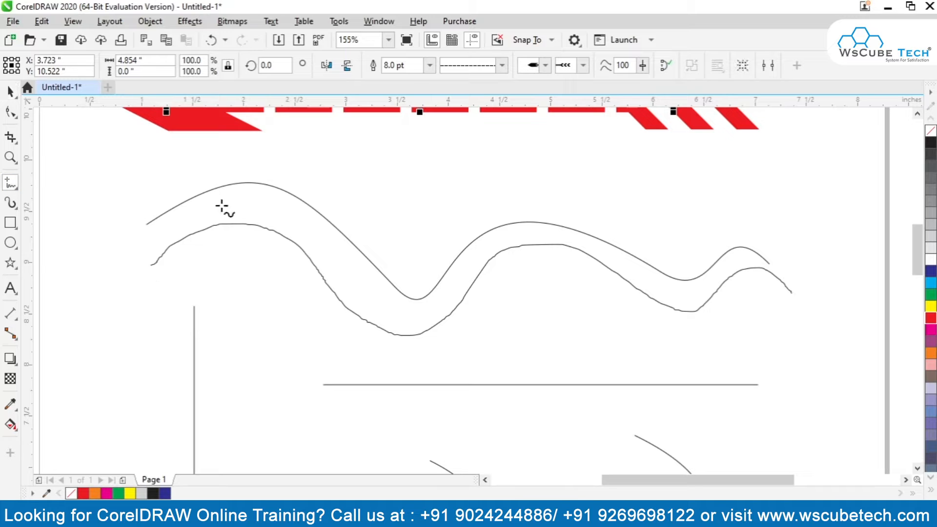
{"action": "mouse_move", "coordinate": [145, 194]}
{"action": "left_mouse_down"}
{"action": "mouse_move", "coordinate": [236, 148]}
{"action": "mouse_move", "coordinate": [318, 150]}
{"action": "mouse_move", "coordinate": [402, 232]}
{"action": "mouse_move", "coordinate": [436, 224]}
{"action": "mouse_move", "coordinate": [485, 184]}
{"action": "mouse_move", "coordinate": [551, 173]}
{"action": "mouse_move", "coordinate": [685, 246]}
{"action": "mouse_move", "coordinate": [741, 223]}
{"action": "mouse_move", "coordinate": [780, 223]}
{"action": "mouse_move", "coordinate": [812, 253]}
{"action": "left_mouse_up"}
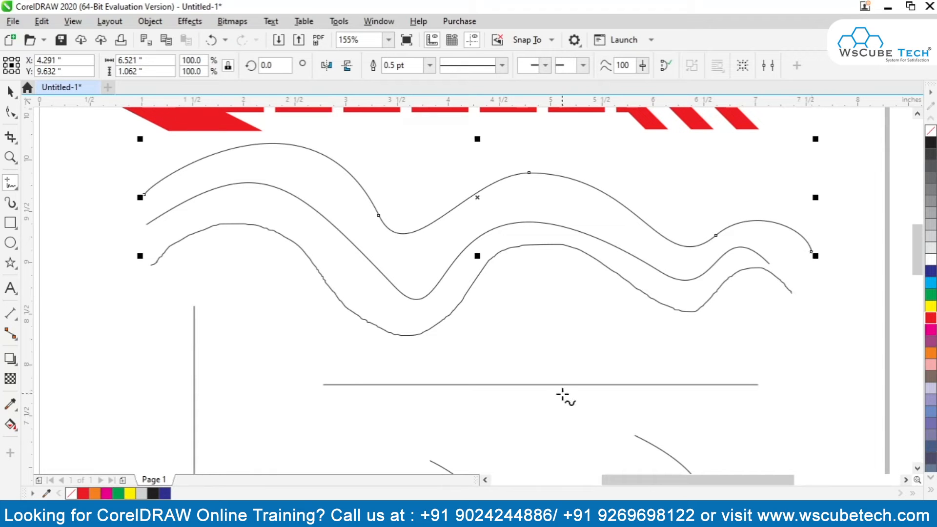
{"action": "left_click", "coordinate": [11, 92]}
{"action": "left_click", "coordinate": [352, 249]}
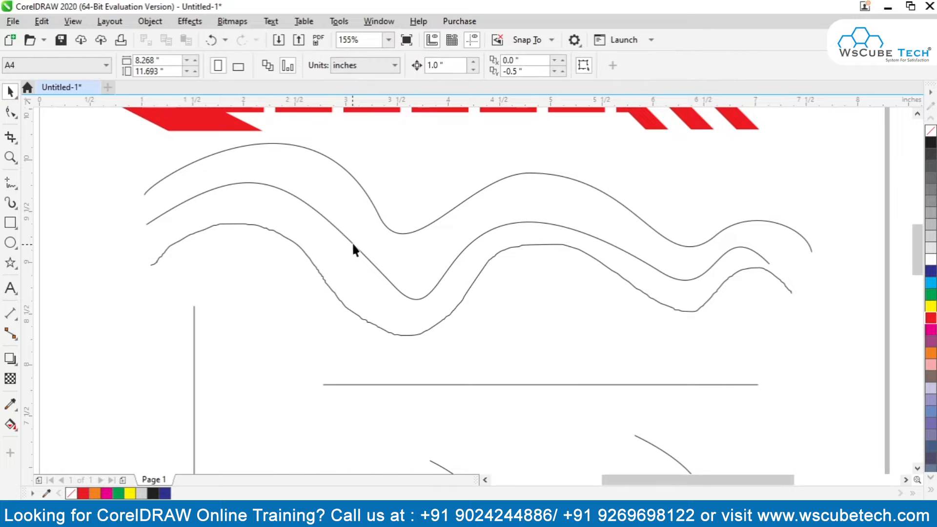
Compare the smooth and rough wavy curves, and close the topmost one by joining its end nodes.
{"action": "left_click", "coordinate": [380, 215]}
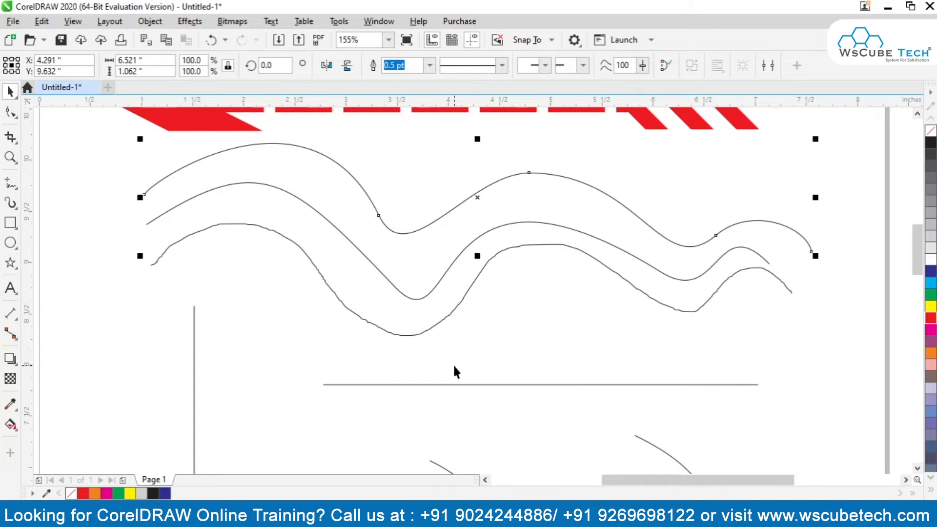
{"action": "left_click", "coordinate": [424, 332]}
{"action": "left_click", "coordinate": [431, 297]}
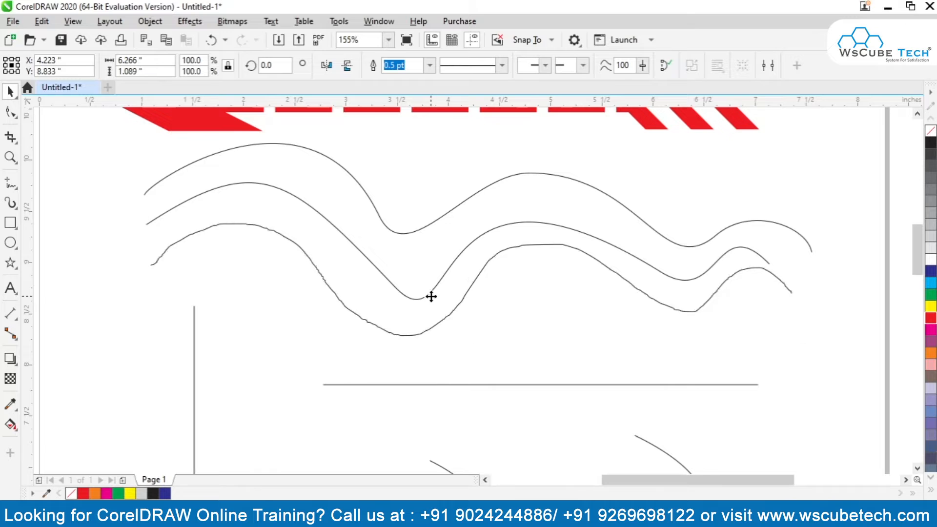
{"action": "left_click", "coordinate": [420, 230]}
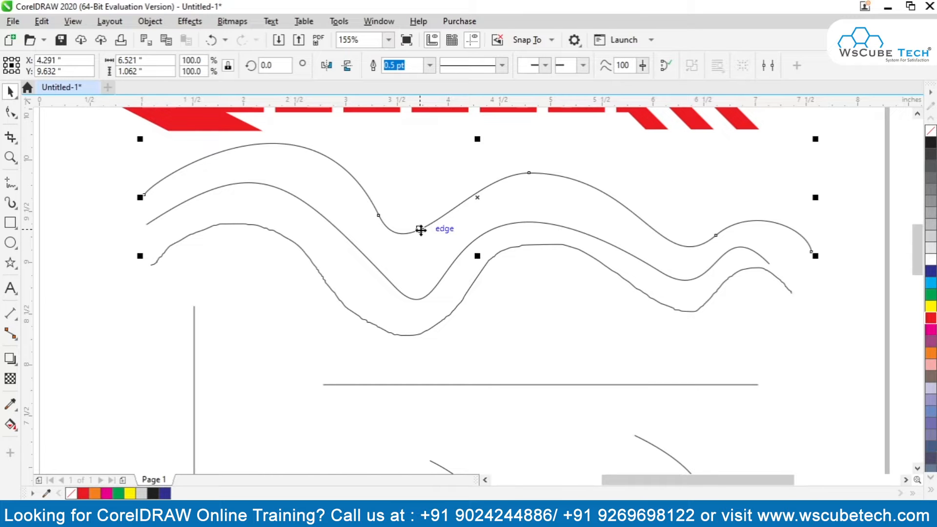
{"action": "left_click", "coordinate": [662, 161]}
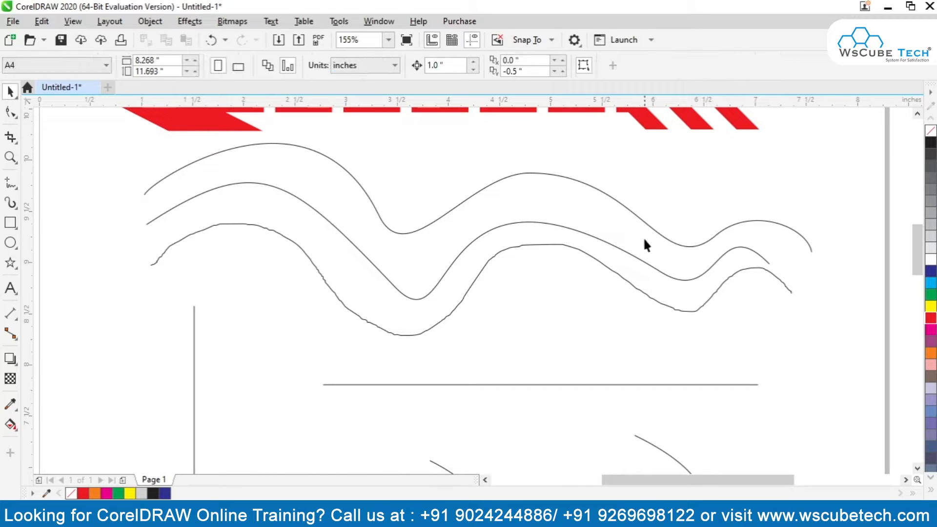
{"action": "left_click", "coordinate": [622, 201]}
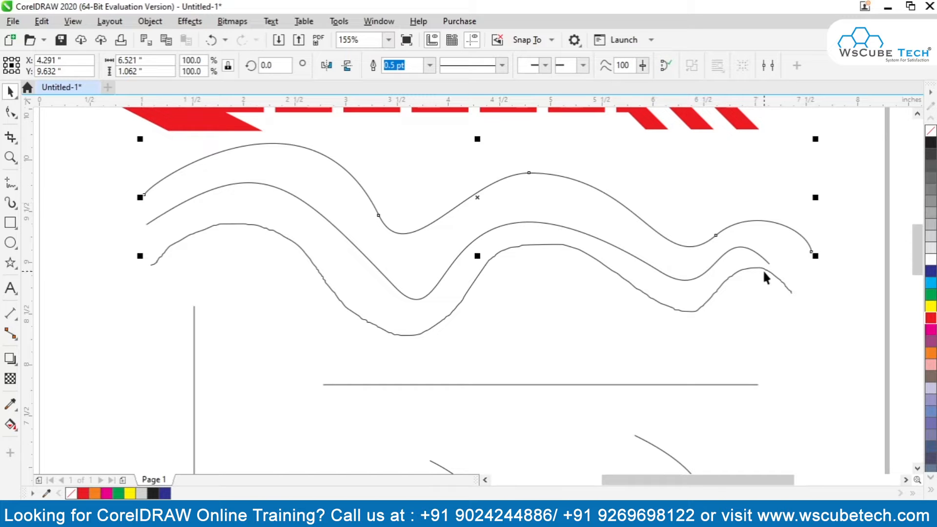
{"action": "left_click", "coordinate": [667, 66]}
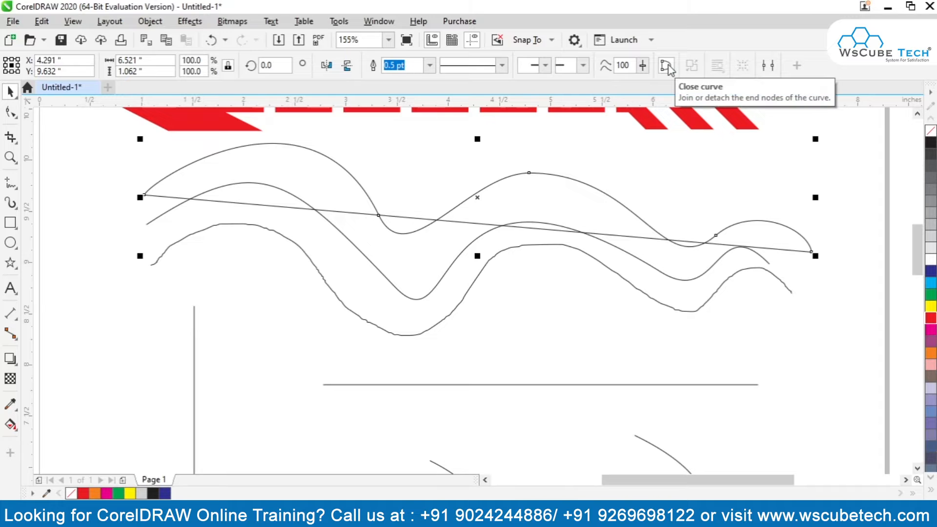
Draw a vertical looping freehand curve about 0.44 by 1.7 inches near the page's left edge and set its outline width to 4 pt.
{"action": "left_click", "coordinate": [11, 182]}
{"action": "mouse_move", "coordinate": [126, 282]}
{"action": "left_mouse_down"}
{"action": "mouse_move", "coordinate": [85, 350]}
{"action": "mouse_move", "coordinate": [119, 393]}
{"action": "mouse_move", "coordinate": [122, 453]}
{"action": "left_mouse_up"}
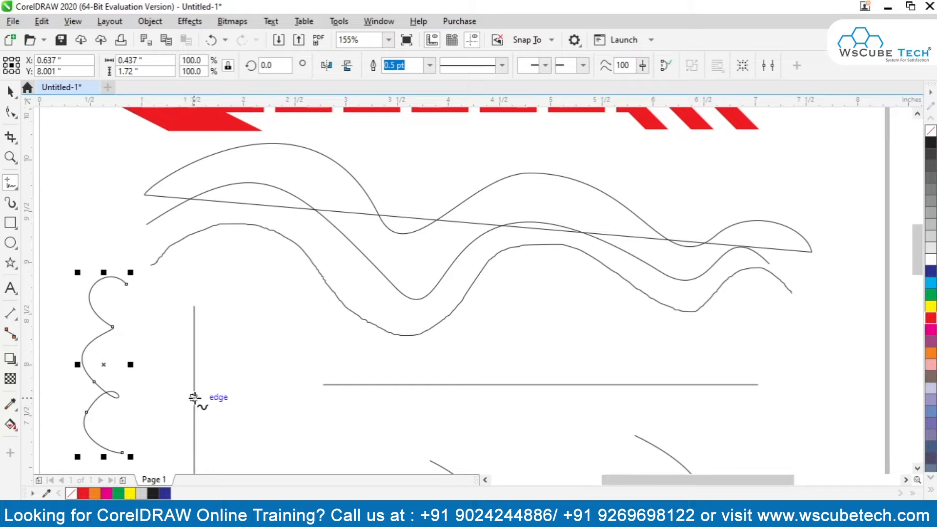
{"action": "left_click", "coordinate": [429, 65]}
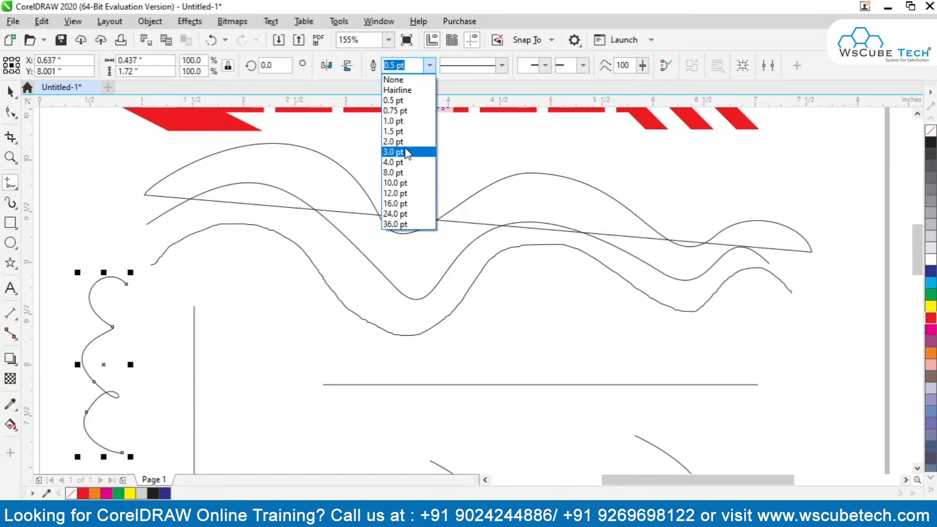
{"action": "left_click", "coordinate": [400, 162]}
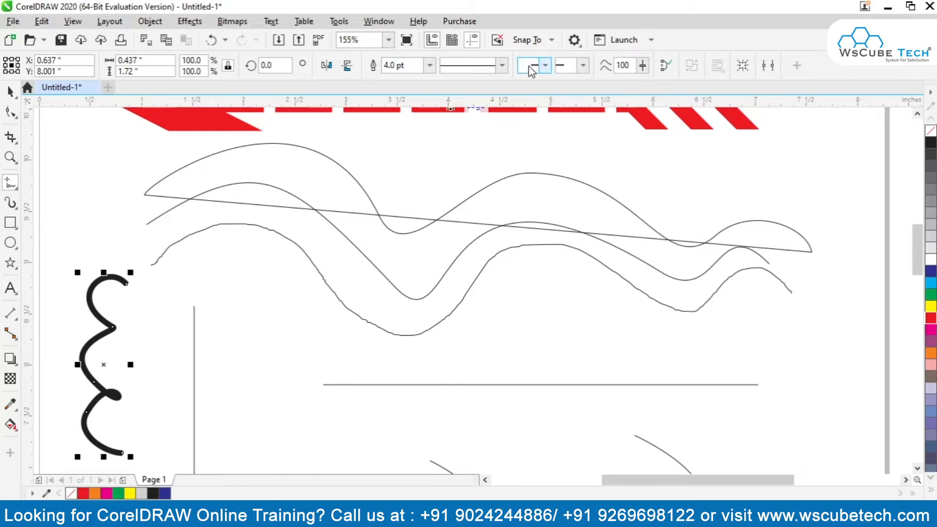
Add a solid triangular arrowhead to the start of the thick looping curve and a double-barbed arrowhead to its end.
{"action": "left_click", "coordinate": [545, 66]}
{"action": "left_click", "coordinate": [541, 124]}
{"action": "left_click", "coordinate": [583, 65]}
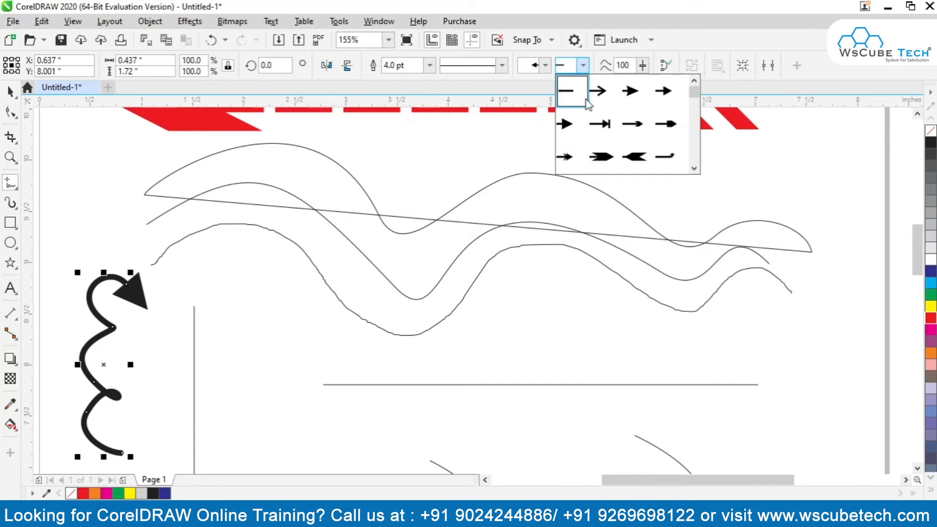
{"action": "left_click", "coordinate": [565, 160]}
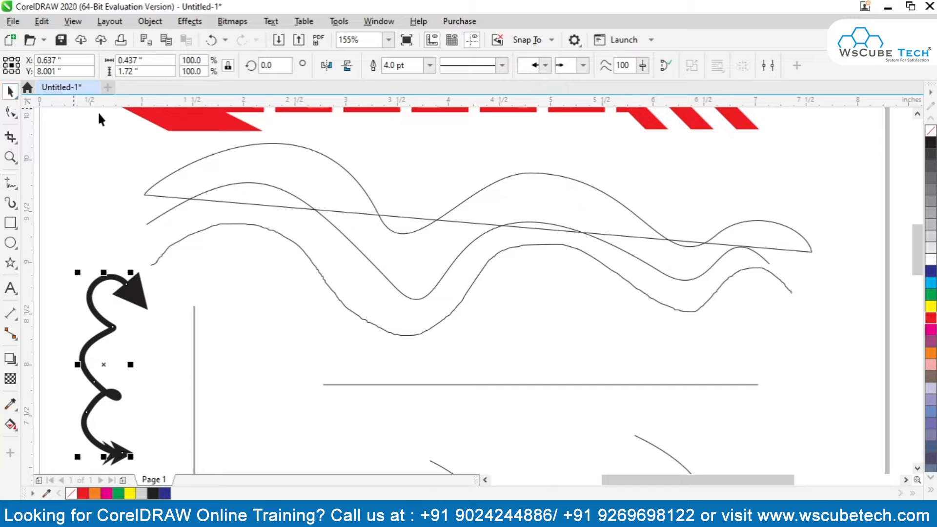
Close the thick looping curve by joining its end nodes and move it up about 0.8 inch.
{"action": "left_click", "coordinate": [665, 67]}
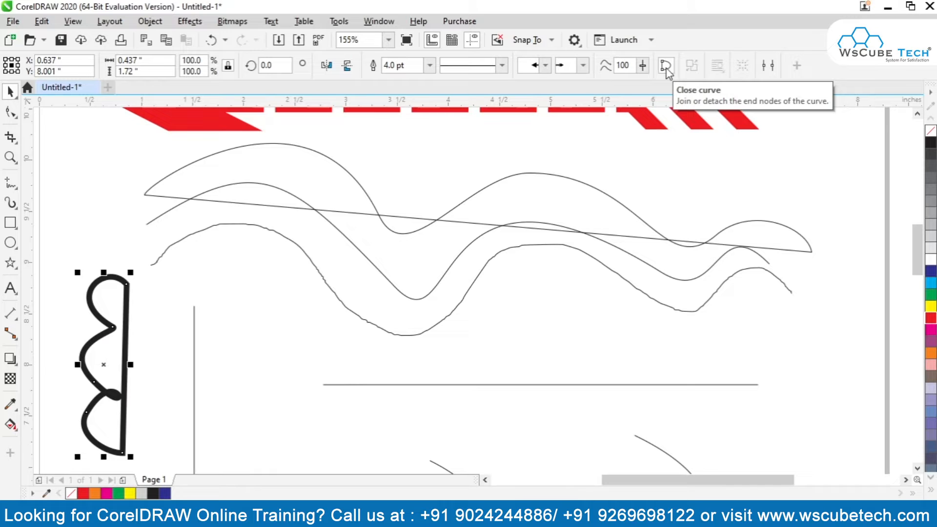
{"action": "left_click_drag", "start_coordinate": [103, 364], "coordinate": [104, 281]}
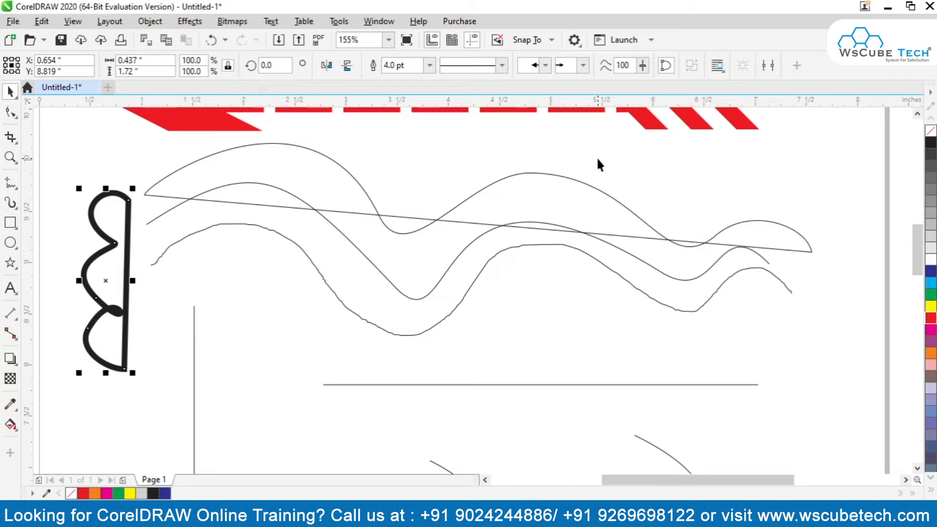
Add the text WS in Arial, enlarge it to about 2.26 by 1.04 inches and place it beneath the wavy curves.
{"action": "left_click", "coordinate": [10, 288]}
{"action": "left_click", "coordinate": [262, 347]}
{"action": "type", "text": "WS"}
{"action": "left_click", "coordinate": [10, 91]}
{"action": "left_click_drag", "start_coordinate": [307, 329], "coordinate": [498, 242]}
{"action": "left_click_drag", "start_coordinate": [443, 299], "coordinate": [332, 364]}
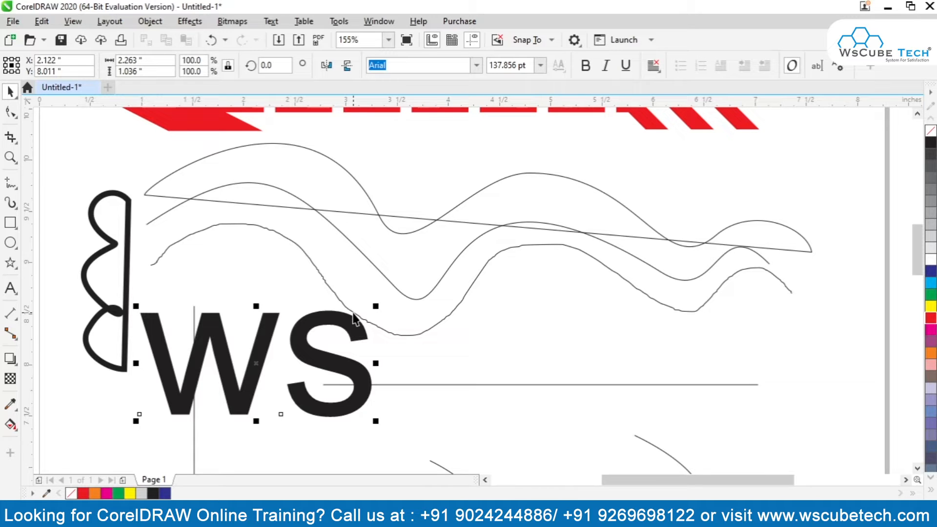
Give the WS text a red outline and remove its fill.
{"action": "right_click", "coordinate": [927, 318]}
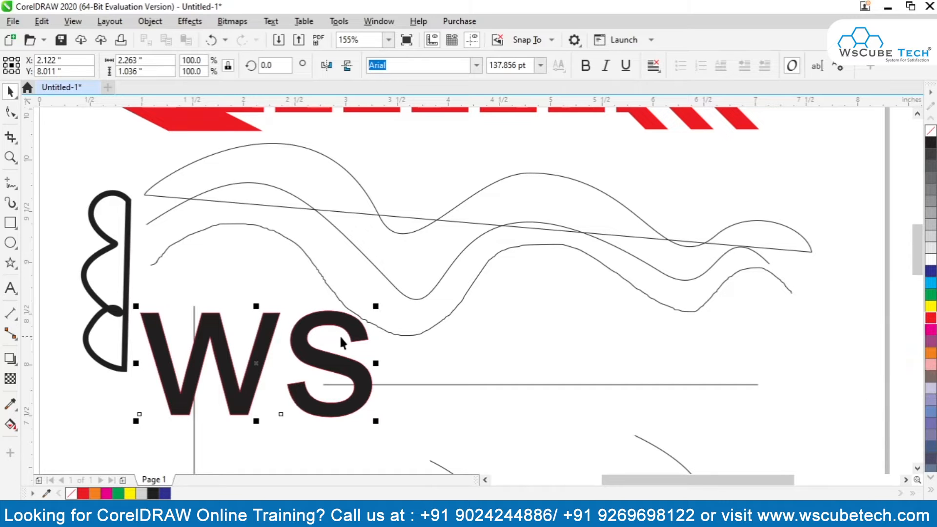
{"action": "left_click", "coordinate": [931, 133]}
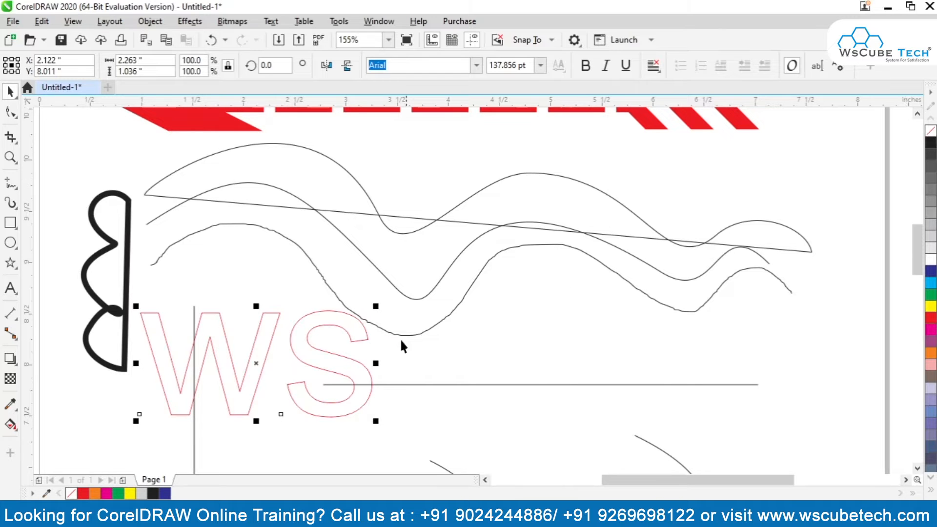
Move the WS text to just beneath the thick closed curve near the page's left edge, and deselect it.
{"action": "left_click_drag", "start_coordinate": [337, 353], "coordinate": [682, 342]}
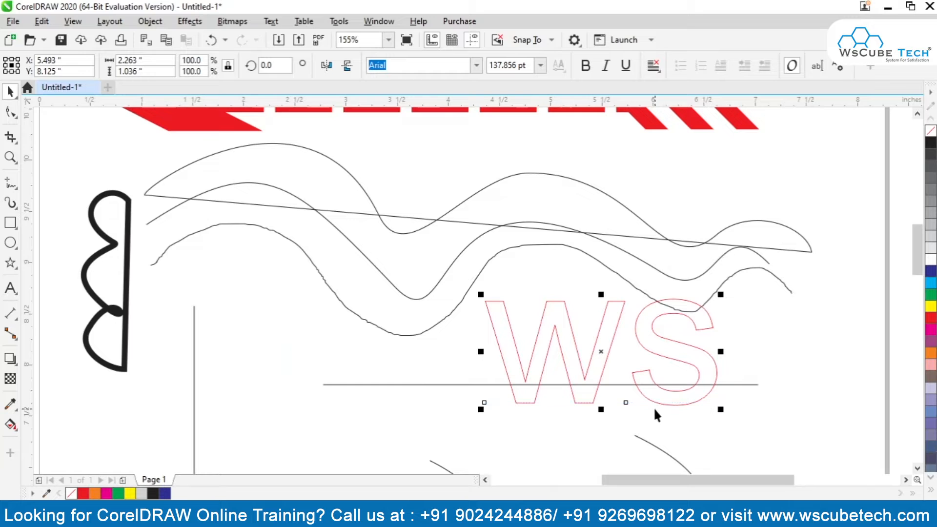
{"action": "left_click_drag", "start_coordinate": [601, 350], "coordinate": [481, 375]}
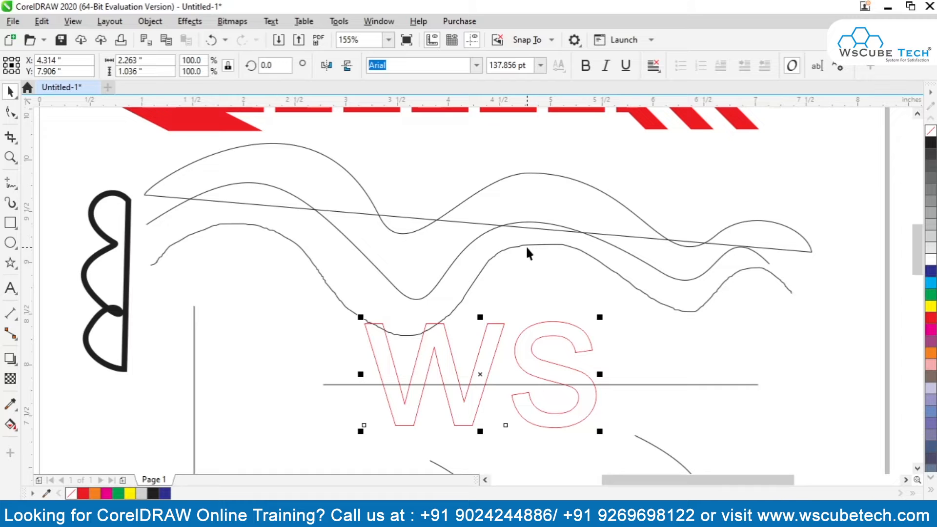
{"action": "left_click_drag", "start_coordinate": [540, 345], "coordinate": [290, 359]}
{"action": "scroll", "coordinate": [296, 355], "scroll_direction": "down", "scroll_amount": 5}
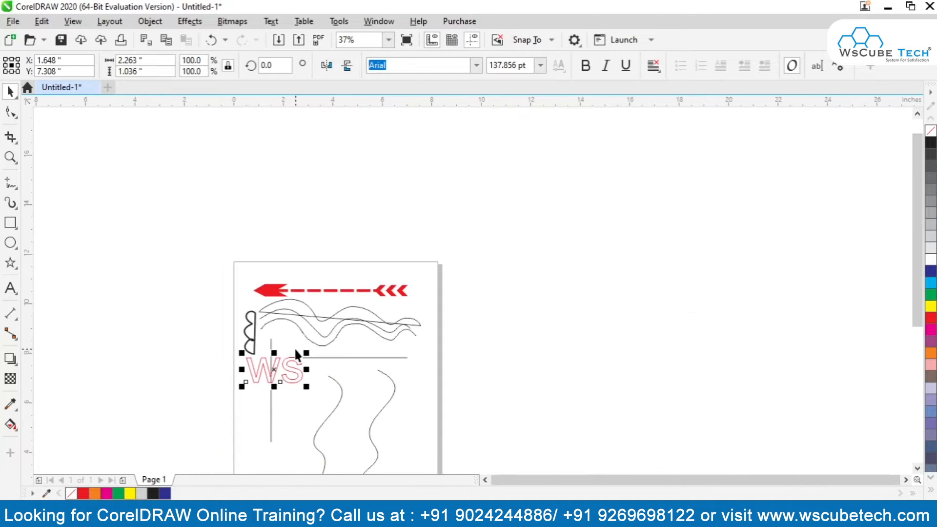
{"action": "scroll", "coordinate": [338, 271], "scroll_direction": "up", "scroll_amount": 2}
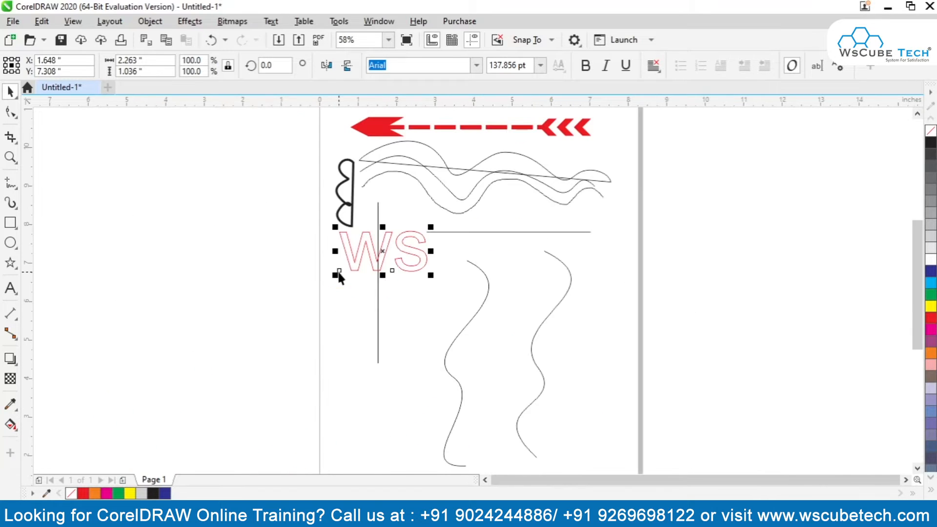
{"action": "left_click", "coordinate": [290, 256]}
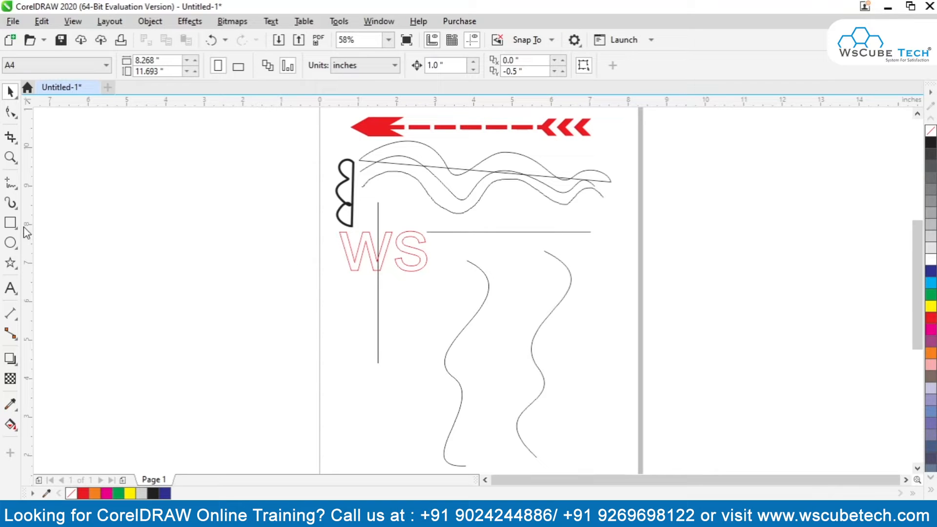
Draw a rectangle about 3.85 by 1.44 inches beside the page's upper left edge.
{"action": "left_click", "coordinate": [10, 224]}
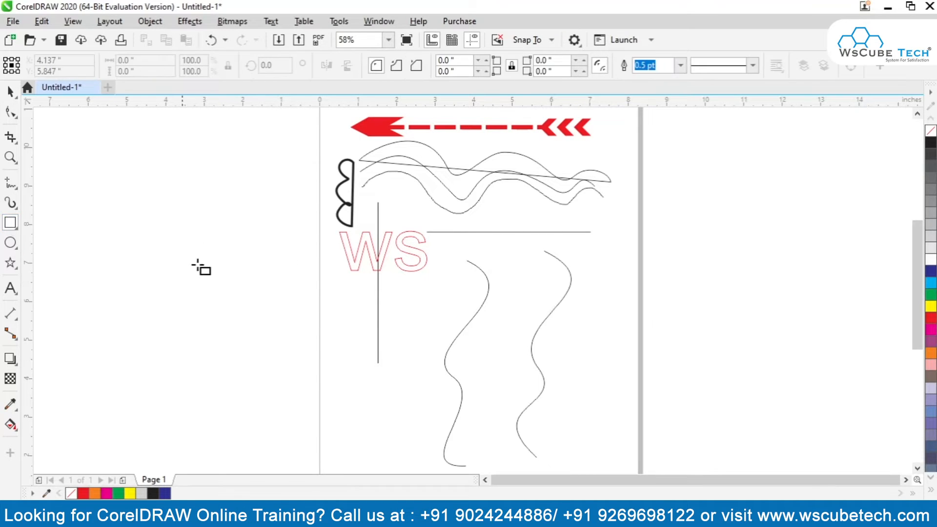
{"action": "left_click_drag", "start_coordinate": [142, 128], "coordinate": [291, 183]}
{"action": "left_click", "coordinate": [10, 91]}
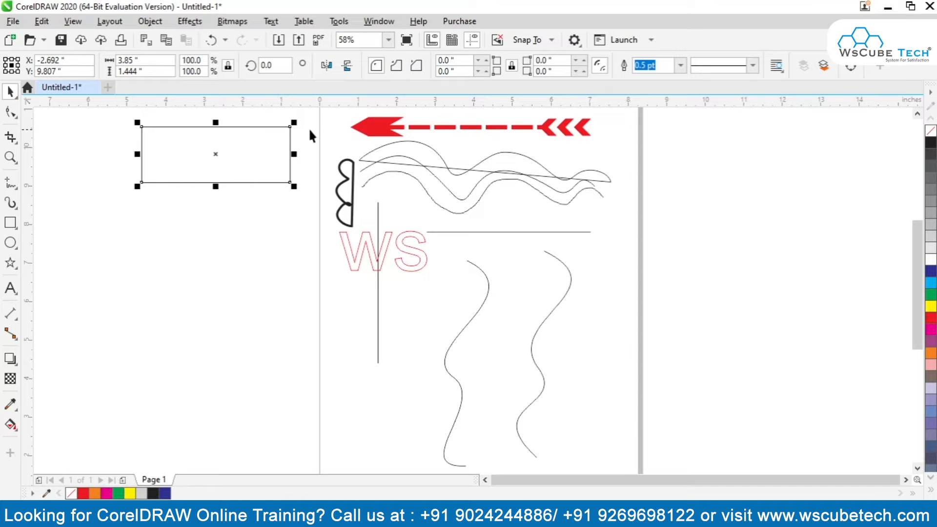
Round all four corners of the rectangle to a 0.25 inch radius and move it up about 0.9 inch.
{"action": "scroll", "coordinate": [261, 122], "scroll_direction": "up", "scroll_amount": 3}
{"action": "left_click", "coordinate": [445, 60]}
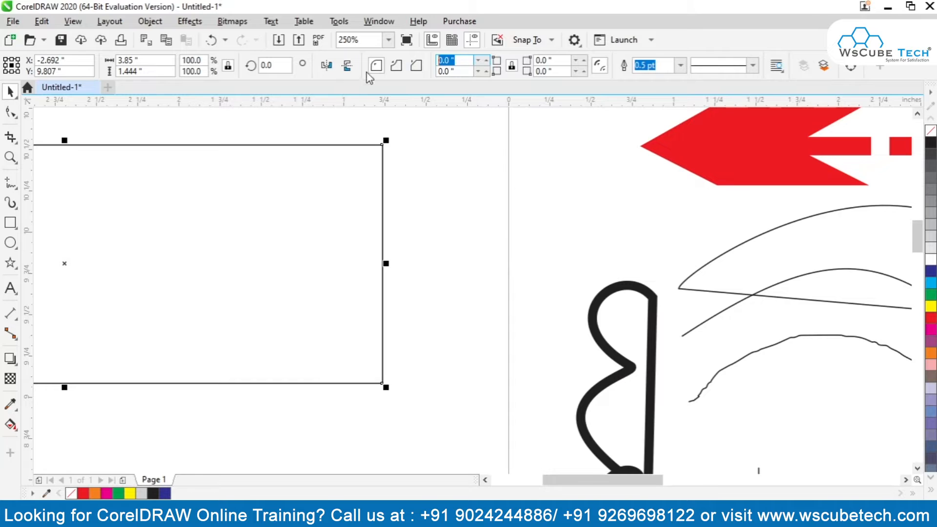
{"action": "left_click", "coordinate": [417, 65]}
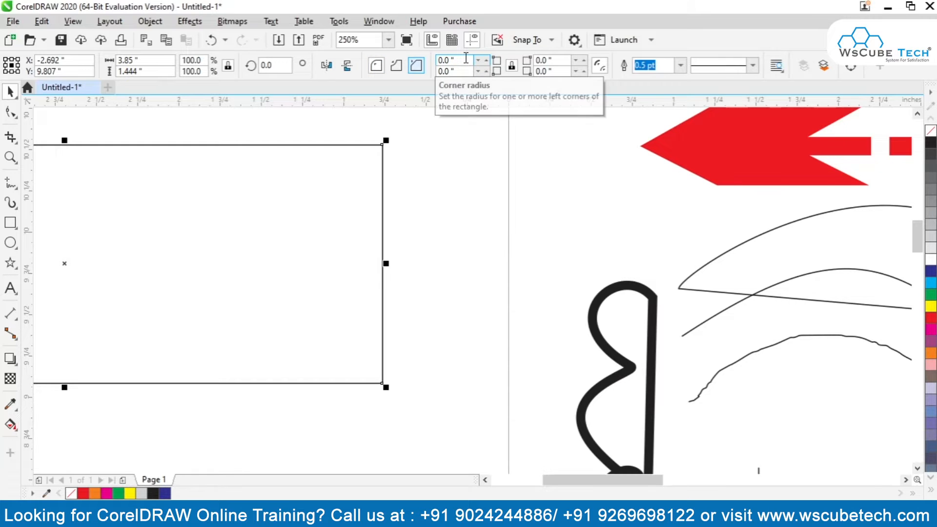
{"action": "left_click_drag", "start_coordinate": [466, 59], "coordinate": [405, 70]}
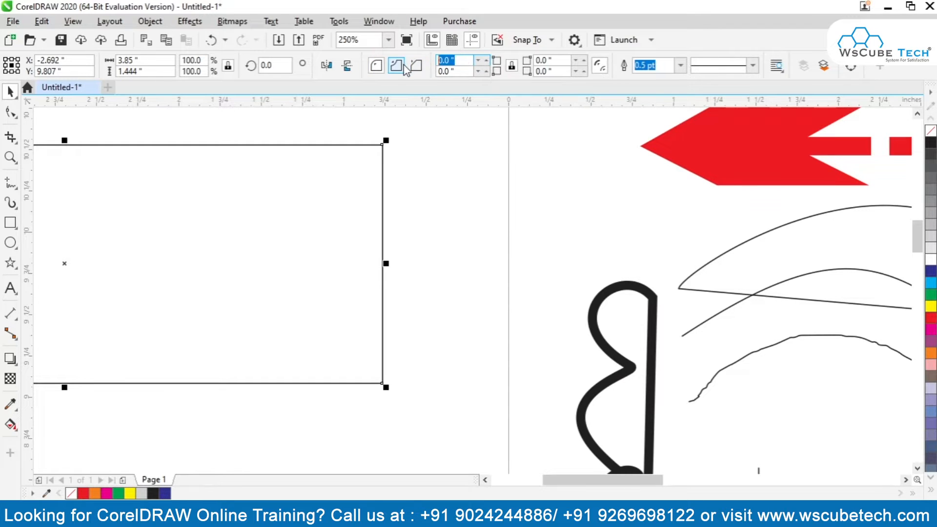
{"action": "type", "text": "0.25"}
{"action": "key", "text": "Return"}
{"action": "left_click_drag", "start_coordinate": [176, 207], "coordinate": [389, 189]}
{"action": "scroll", "coordinate": [430, 218], "scroll_direction": "down", "scroll_amount": 2}
{"action": "left_click", "coordinate": [485, 481]}
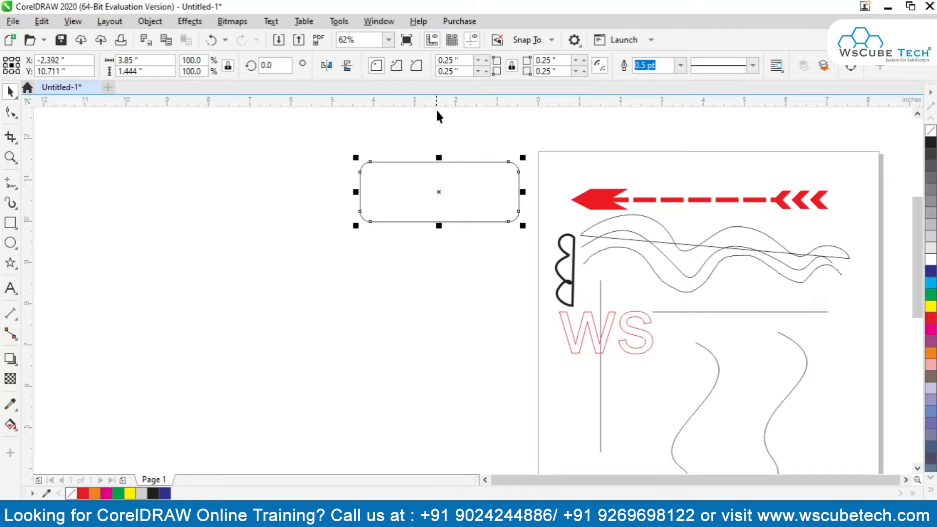
Unlink the rectangle's corners, set the radius of both top corners to 0, and deselect it.
{"action": "left_click", "coordinate": [512, 66]}
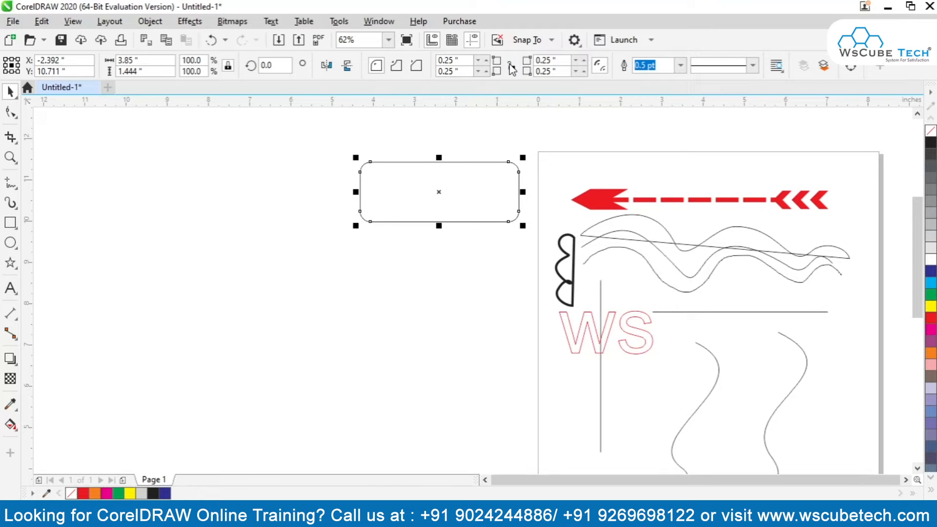
{"action": "left_click_drag", "start_coordinate": [464, 61], "coordinate": [424, 68]}
{"action": "type", "text": "0"}
{"action": "key", "text": "Return"}
{"action": "left_click_drag", "start_coordinate": [560, 62], "coordinate": [519, 65]}
{"action": "type", "text": "0"}
{"action": "key", "text": "Return"}
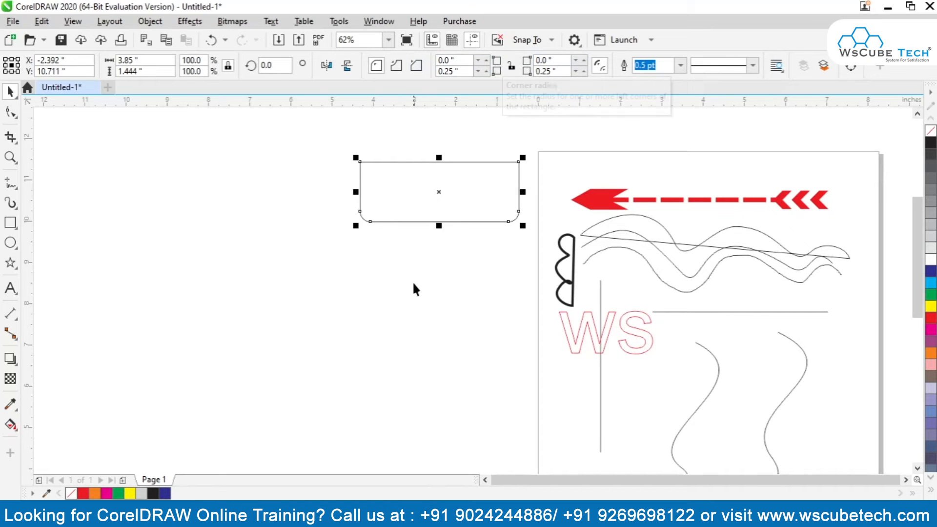
{"action": "left_click", "coordinate": [414, 287]}
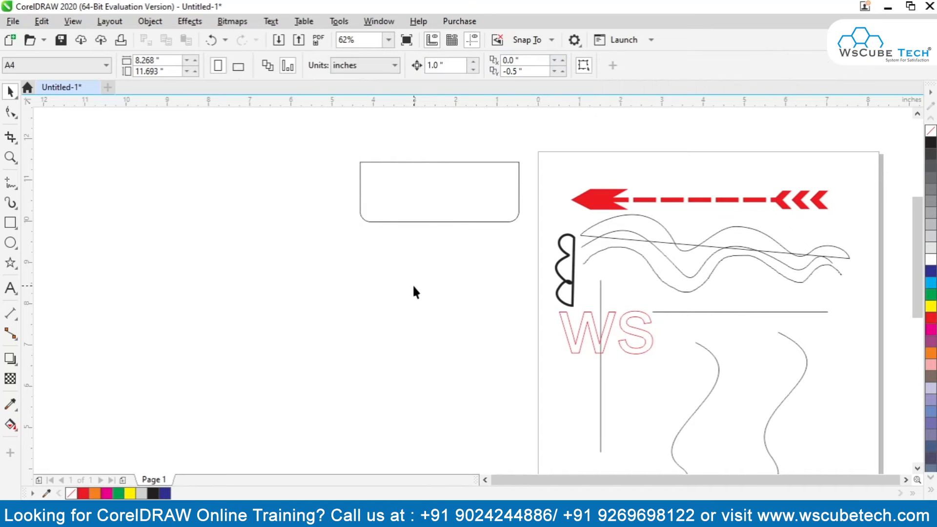
Set the radius of the rectangle's left corners to 0.25 inch and of its right corners to 0.
{"action": "left_click", "coordinate": [426, 222]}
{"action": "left_click_drag", "start_coordinate": [461, 62], "coordinate": [402, 68]}
{"action": "type", "text": "0.25"}
{"action": "key", "text": "Return"}
{"action": "type", "text": "0."}
{"action": "left_click_drag", "start_coordinate": [561, 66], "coordinate": [508, 82]}
{"action": "type", "text": "0"}
{"action": "key", "text": "Return"}
{"action": "left_click", "coordinate": [449, 262]}
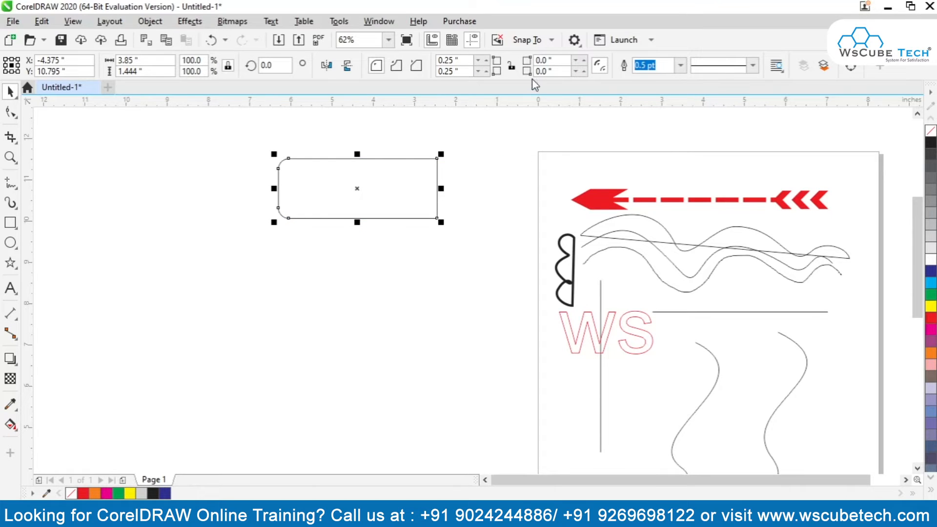
Set the radius of the rectangle's two left corners to 1 inch and reselect it.
{"action": "left_click", "coordinate": [470, 59]}
{"action": "type", "text": "0."}
{"action": "key", "text": "BackSpace"}
{"action": "key", "text": "BackSpace"}
{"action": "type", "text": "1"}
{"action": "key", "text": "Return"}
{"action": "left_click", "coordinate": [471, 71]}
{"action": "type", "text": "1"}
{"action": "key", "text": "Return"}
{"action": "left_click", "coordinate": [380, 285]}
{"action": "left_click", "coordinate": [349, 218]}
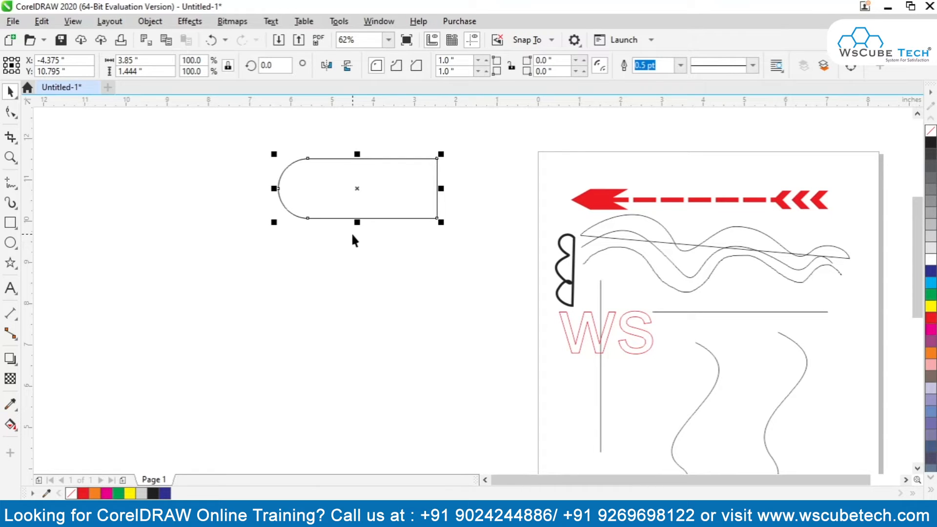
Mirror a copy of the shape horizontally, butt it against the flat right end, and move both halves about 2 inches left.
{"action": "left_click", "coordinate": [322, 69]}
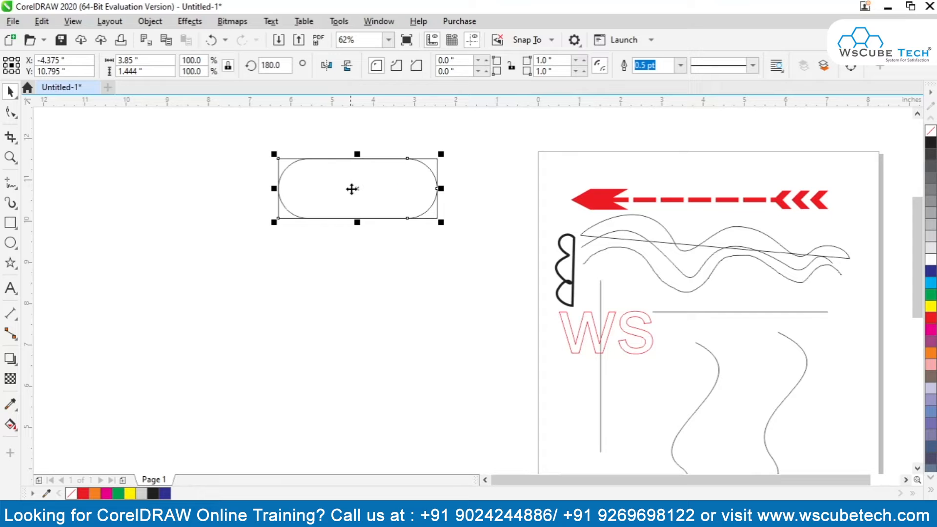
{"action": "left_click_drag", "start_coordinate": [278, 157], "coordinate": [438, 159]}
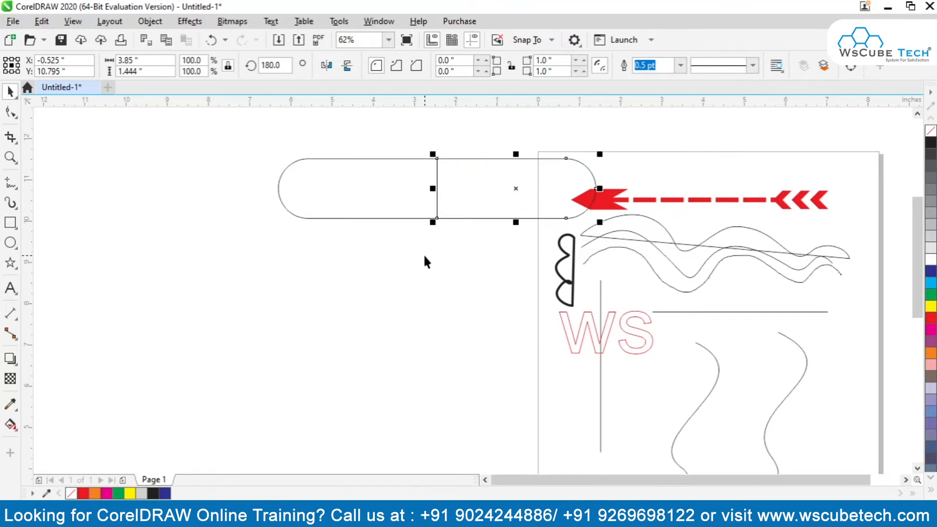
{"action": "left_click", "coordinate": [429, 202]}
{"action": "left_click", "coordinate": [464, 202], "text": "shift"}
{"action": "left_click_drag", "start_coordinate": [438, 196], "coordinate": [355, 198]}
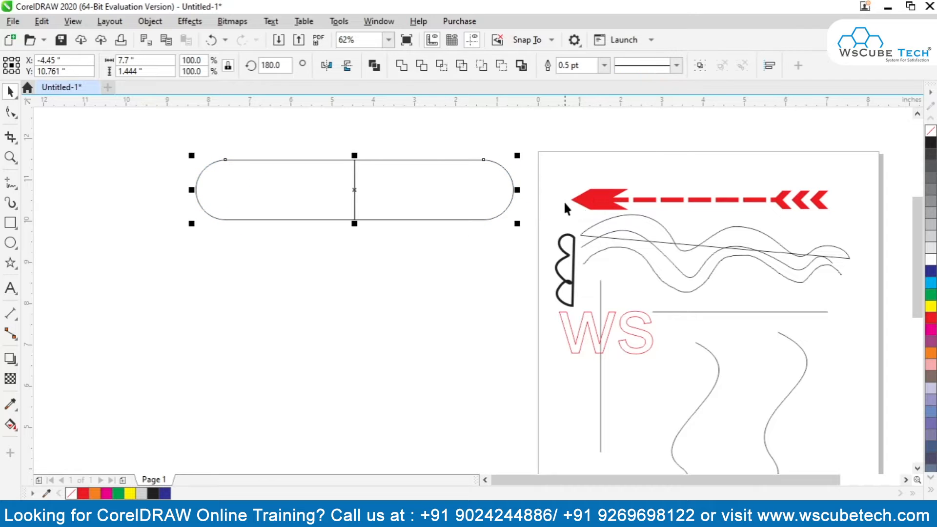
Narrow the capsule to about 4.2 inches overall and fill its right half red and its left half blue.
{"action": "left_click_drag", "start_coordinate": [517, 190], "coordinate": [374, 190]}
{"action": "left_click", "coordinate": [389, 197]}
{"action": "left_click", "coordinate": [330, 197]}
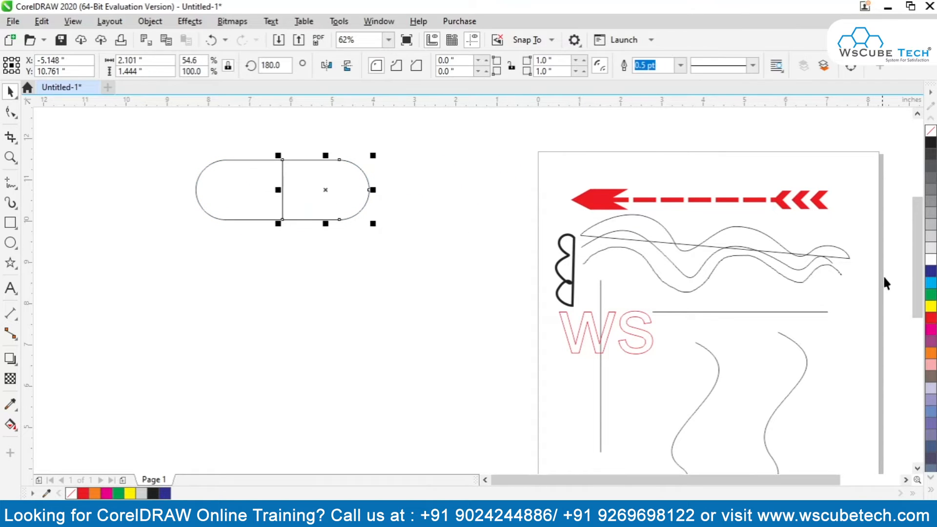
{"action": "left_click", "coordinate": [931, 317]}
{"action": "left_click", "coordinate": [214, 218]}
{"action": "left_click", "coordinate": [931, 271]}
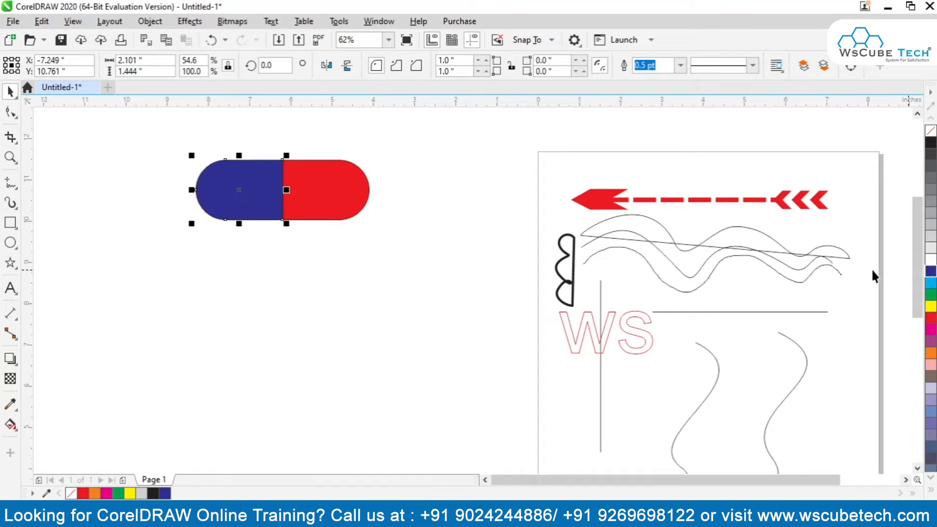
Remove the outlines from both halves of the capsule and deselect them.
{"action": "left_click", "coordinate": [166, 131]}
{"action": "left_click_drag", "start_coordinate": [165, 130], "coordinate": [408, 291]}
{"action": "left_click", "coordinate": [327, 346]}
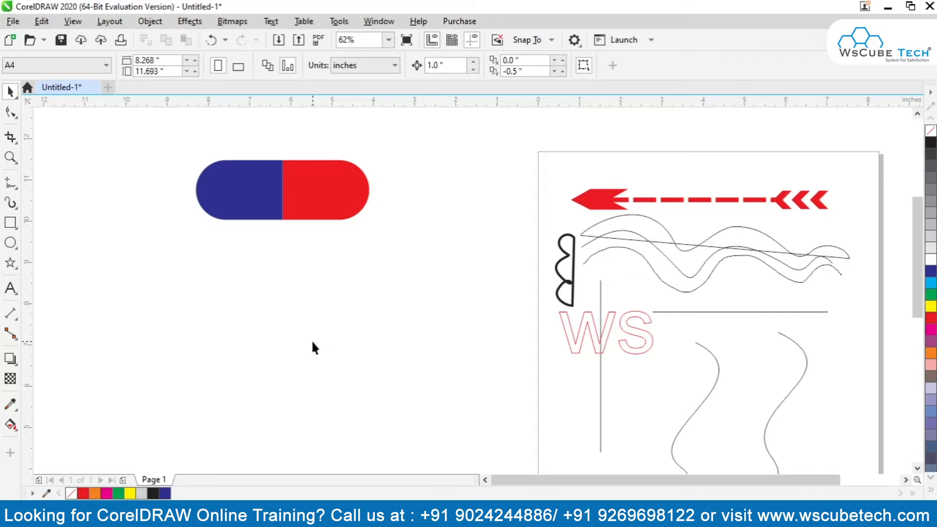
Place a slightly smaller white copy of the blue half centred inside it.
{"action": "left_click", "coordinate": [244, 202]}
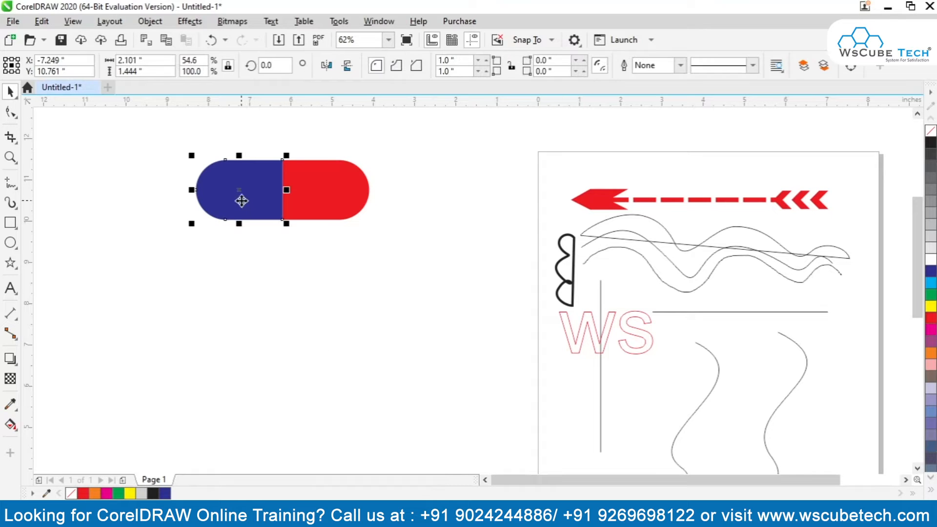
{"action": "left_click", "coordinate": [931, 260]}
{"action": "left_click_drag", "start_coordinate": [288, 157], "coordinate": [278, 161]}
{"action": "left_click", "coordinate": [267, 272]}
Place a yellow copy of the red half, about 1.77 by 1.22 inches, centred inside it.
{"action": "left_click", "coordinate": [327, 171]}
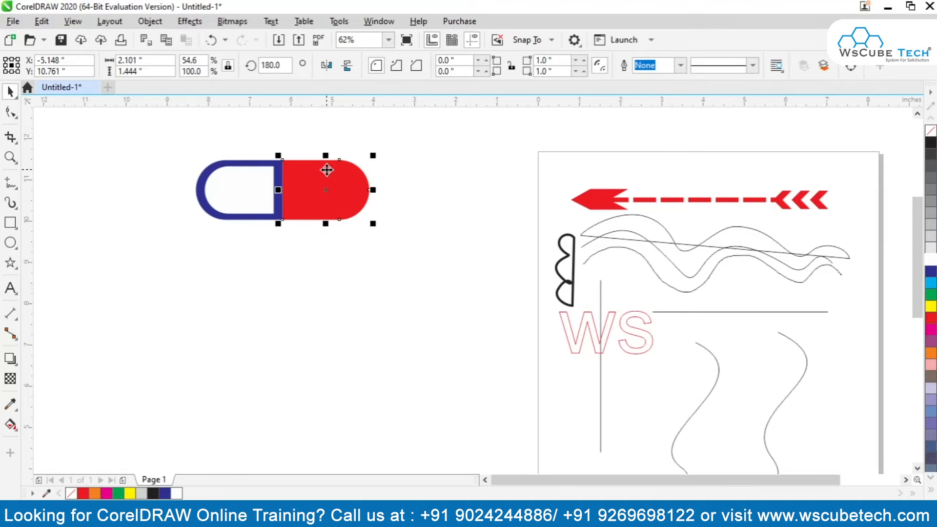
{"action": "left_click_drag", "start_coordinate": [372, 156], "coordinate": [367, 159]}
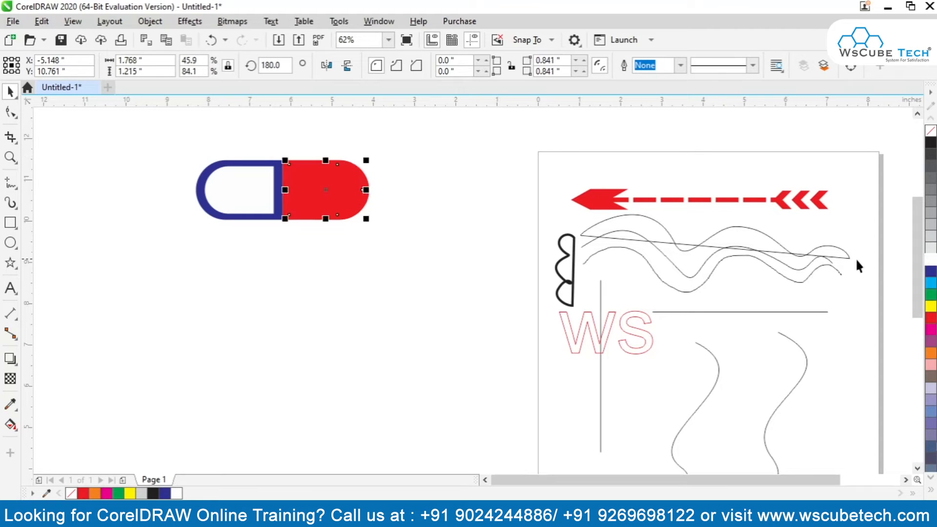
{"action": "left_click", "coordinate": [931, 306]}
{"action": "left_click", "coordinate": [286, 329]}
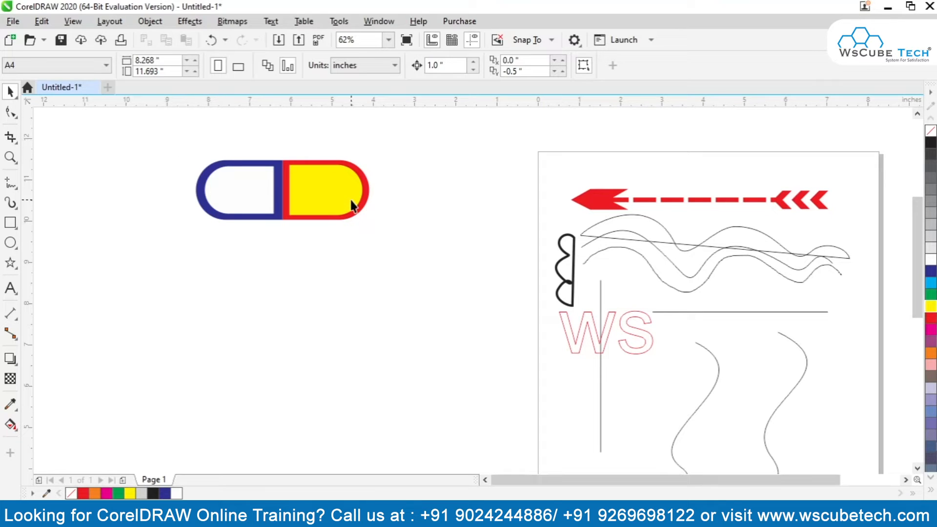
Draw a rectangle about 3.77 by 2.88 inches below the capsule and widen it to about 5.33 inches.
{"action": "left_click", "coordinate": [336, 194]}
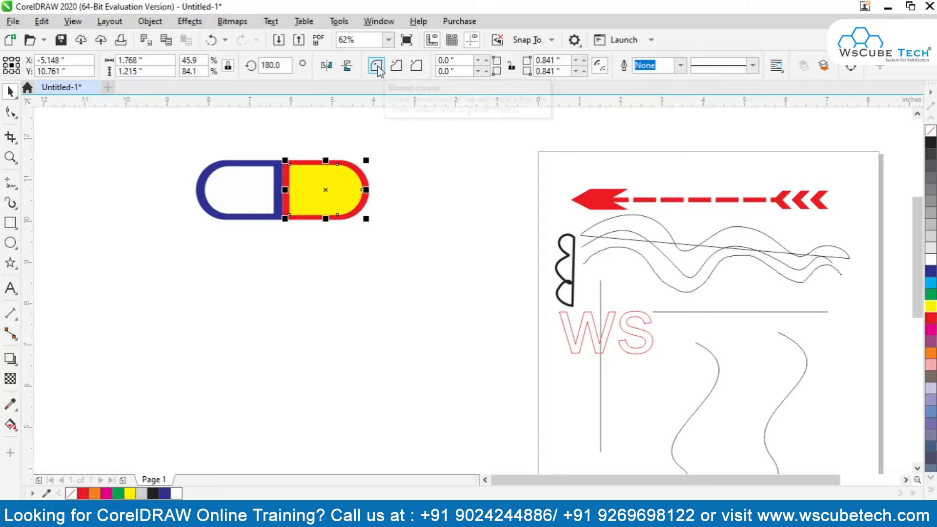
{"action": "left_click", "coordinate": [10, 224]}
{"action": "left_click_drag", "start_coordinate": [220, 268], "coordinate": [375, 388]}
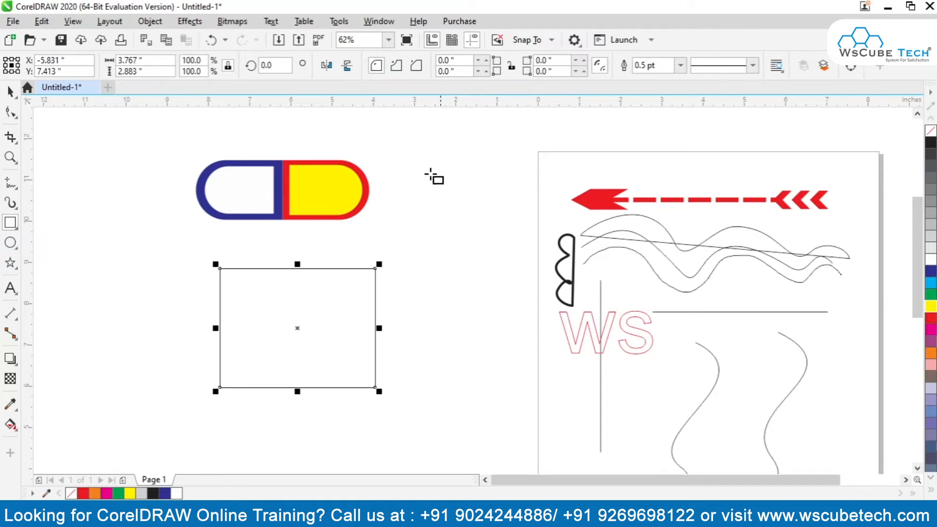
{"action": "key", "text": "space"}
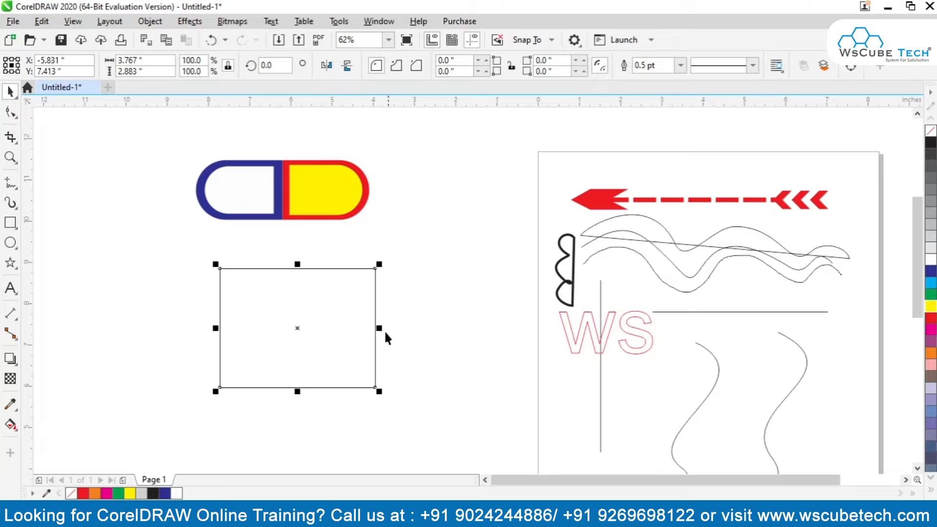
{"action": "left_click_drag", "start_coordinate": [380, 328], "coordinate": [443, 328]}
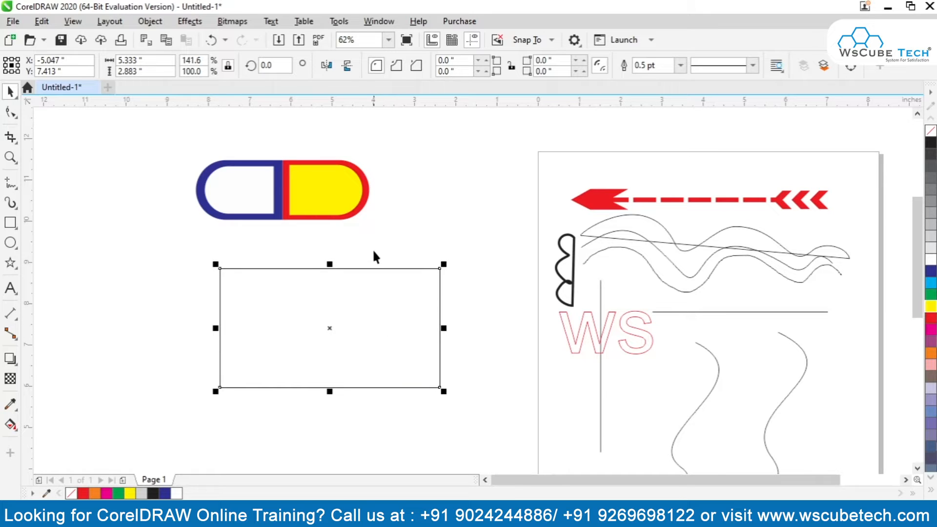
Set the radius of the rectangle's upper-left corner to 0.5 inch, trying the scalloped style before settling on chamfered.
{"action": "double_click", "coordinate": [475, 62]}
{"action": "type", "text": "0.5"}
{"action": "key", "text": "Return"}
{"action": "left_click", "coordinate": [398, 66]}
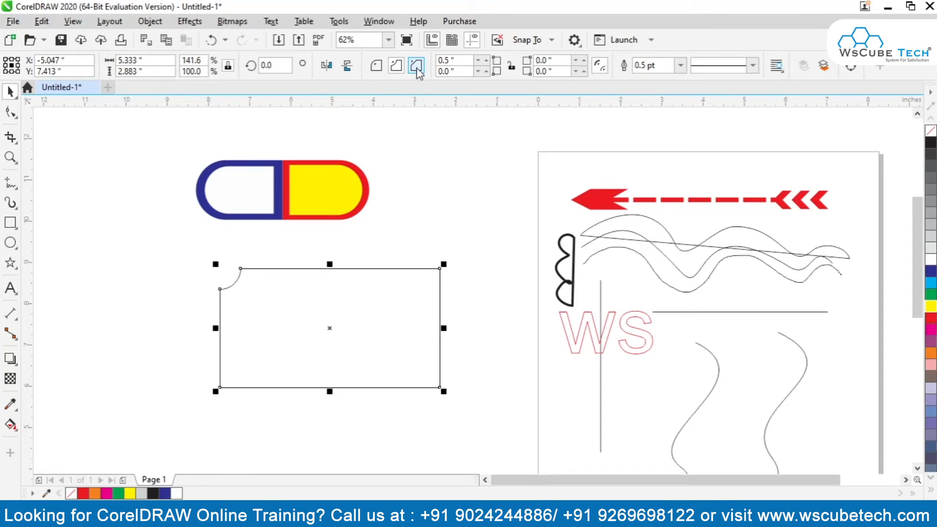
{"action": "left_click", "coordinate": [418, 67]}
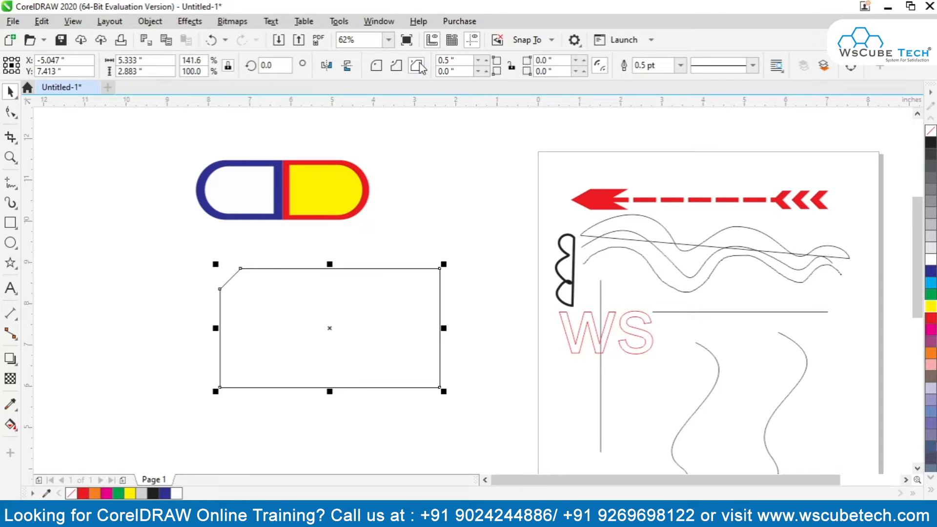
Increase the chamfer of the rectangle's upper-left corner to 0.64 inch.
{"action": "left_click", "coordinate": [487, 59]}
{"action": "left_click", "coordinate": [487, 59]}
{"action": "left_click", "coordinate": [487, 59]}
{"action": "left_click", "coordinate": [487, 59]}
{"action": "left_click", "coordinate": [487, 59]}
{"action": "left_click", "coordinate": [487, 59]}
{"action": "left_click", "coordinate": [487, 59]}
{"action": "left_click", "coordinate": [487, 59]}
{"action": "left_click", "coordinate": [487, 59]}
{"action": "left_click", "coordinate": [487, 59]}
Chamfer the rectangle's lower-right corner by 0.64 inch and move the rectangle about 0.9 inch left and slightly down.
{"action": "left_click", "coordinate": [529, 68]}
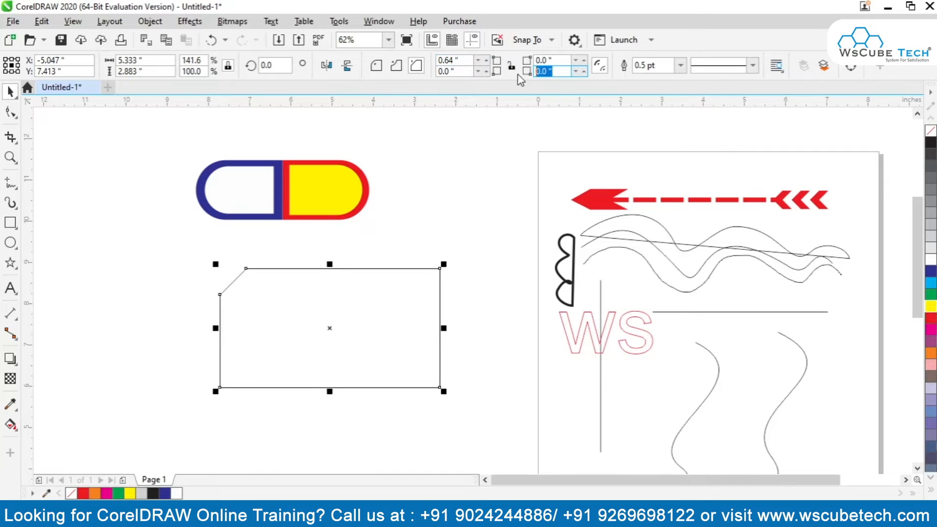
{"action": "type", "text": "0.64"}
{"action": "key", "text": "Return"}
{"action": "left_click", "coordinate": [325, 448]}
{"action": "left_click_drag", "start_coordinate": [365, 290], "coordinate": [330, 296]}
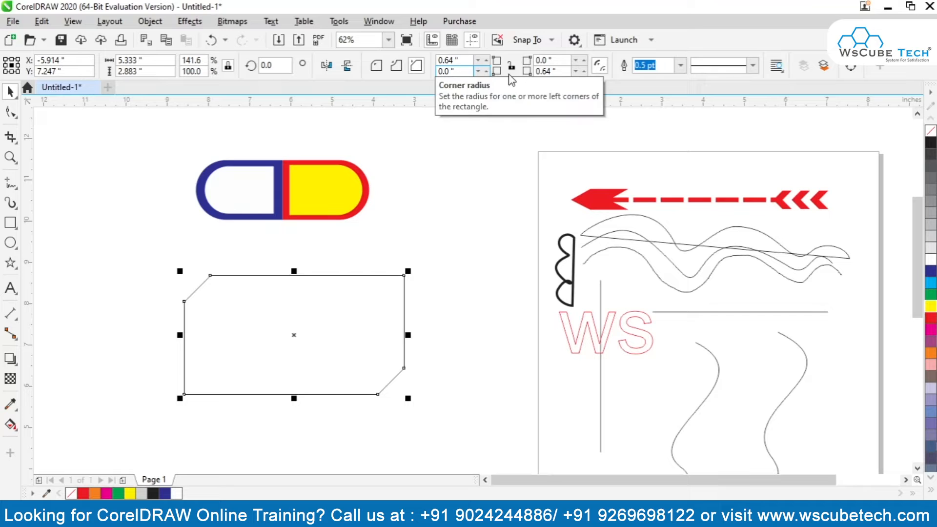
Give the chamfered rectangle a 16 pt dashed outline in red.
{"action": "left_click", "coordinate": [681, 65]}
{"action": "left_click", "coordinate": [662, 202]}
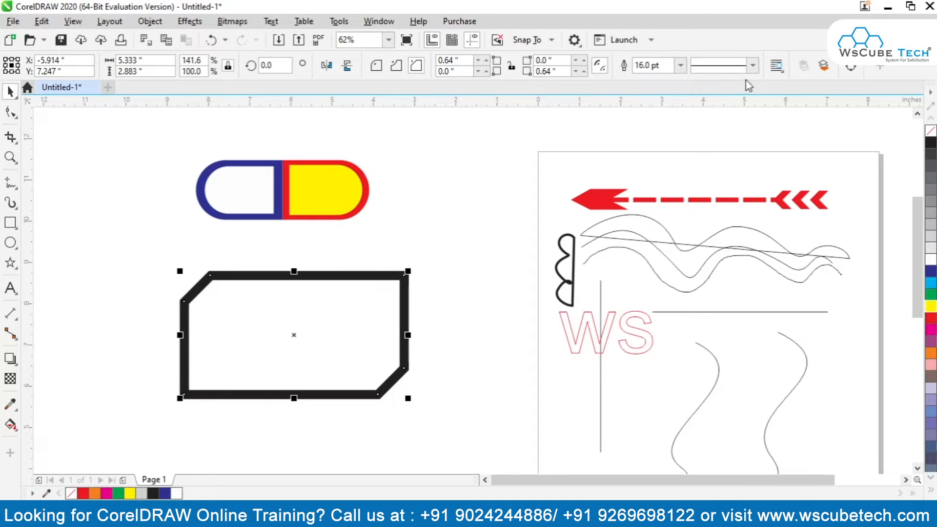
{"action": "left_click", "coordinate": [754, 65]}
{"action": "left_click", "coordinate": [728, 194]}
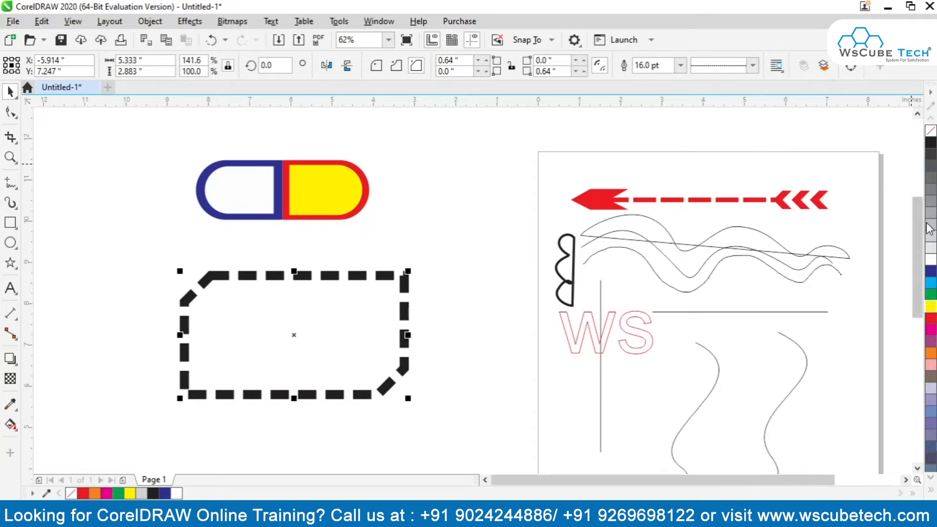
{"action": "right_click", "coordinate": [930, 319]}
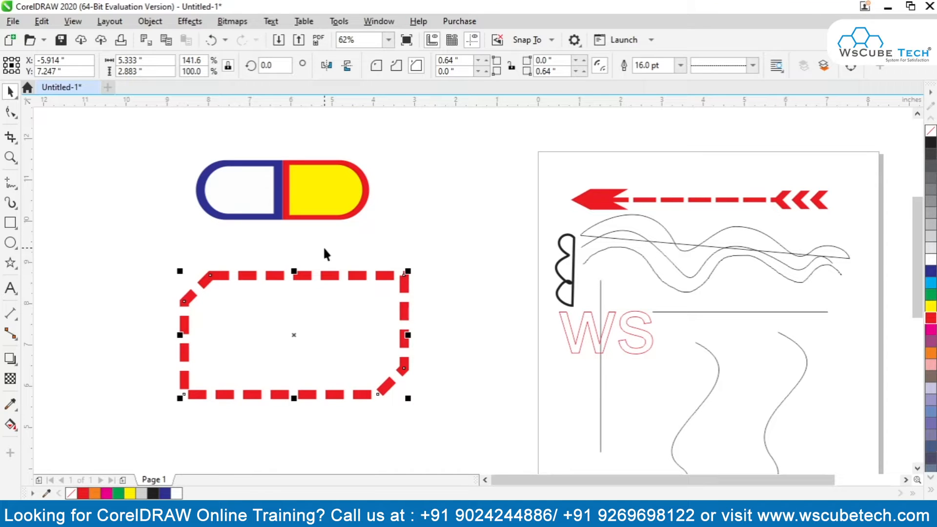
Enlarge the dashed rectangle to about 6.57 by 3.55 inches and move it left, below the capsule.
{"action": "left_click_drag", "start_coordinate": [408, 398], "coordinate": [459, 426]}
{"action": "left_click_drag", "start_coordinate": [455, 356], "coordinate": [348, 339]}
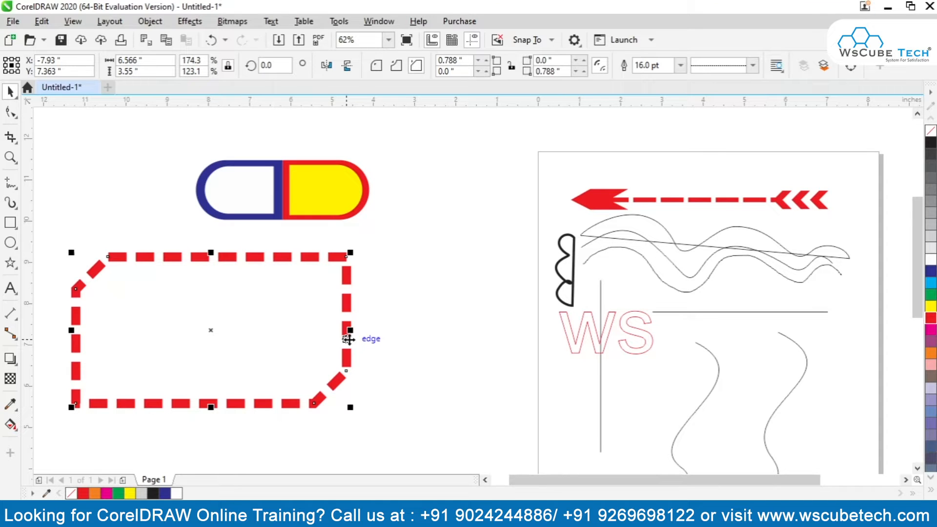
Compare scalloped, round and chamfered corners on the dashed rectangle and finish with the round style.
{"action": "left_click", "coordinate": [396, 65]}
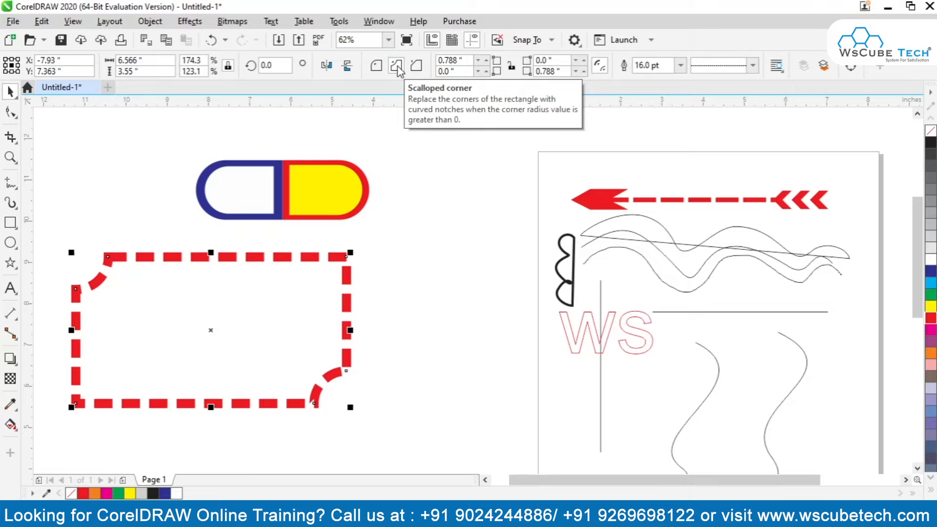
{"action": "left_click", "coordinate": [380, 68]}
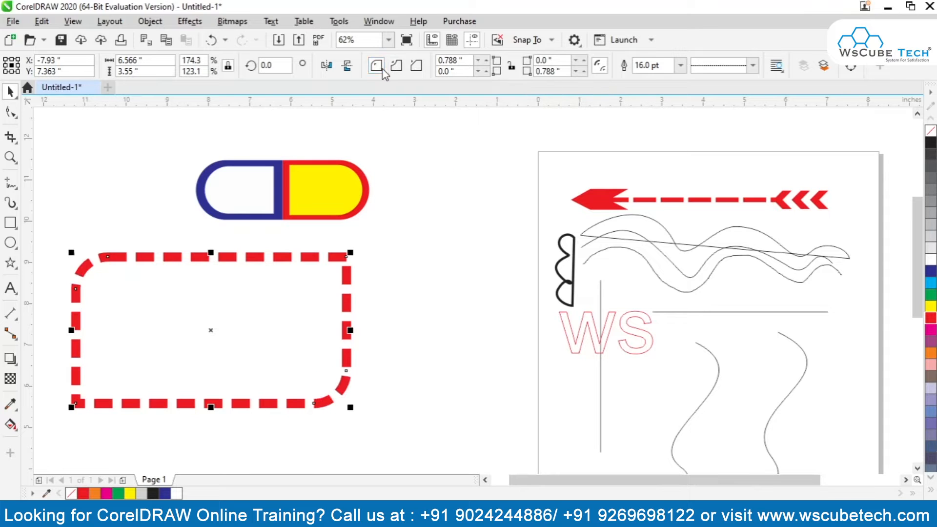
{"action": "left_click", "coordinate": [416, 66]}
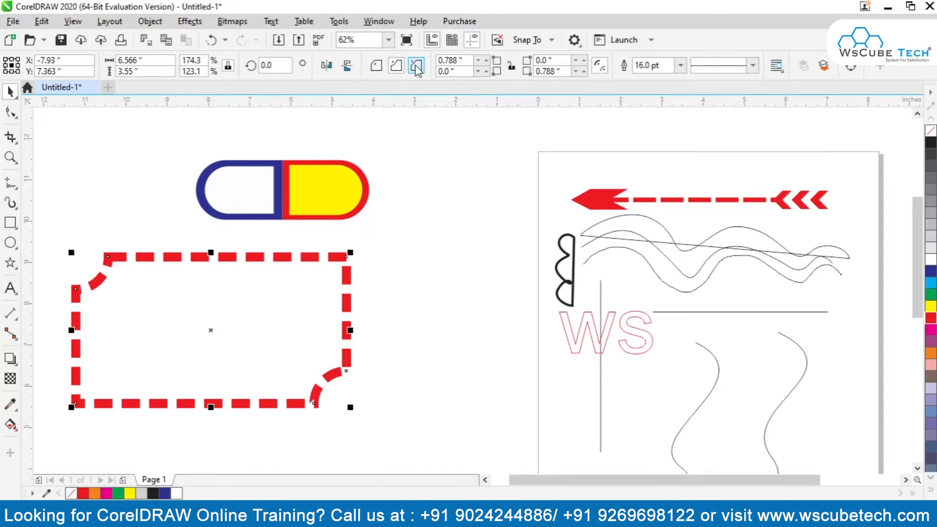
{"action": "left_click", "coordinate": [377, 65]}
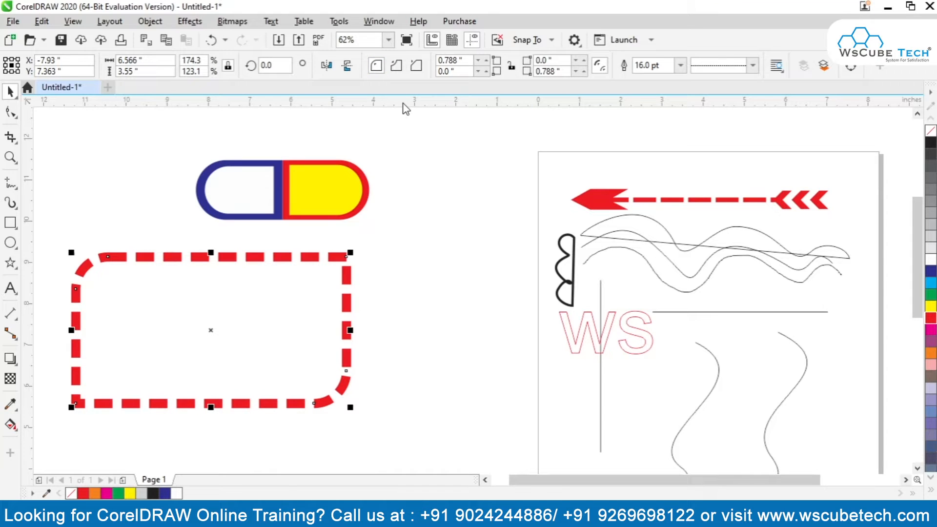
Draw a closed four-sided shape about 3.18 by 1.22 inches from straight Freehand segments, below and right of the capsule.
{"action": "left_click", "coordinate": [11, 183]}
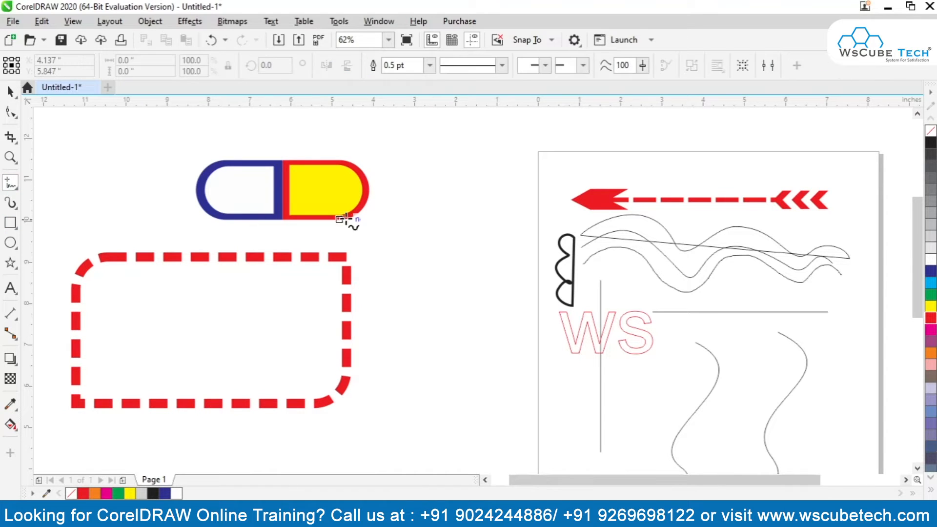
{"action": "left_click", "coordinate": [379, 218]}
{"action": "left_click", "coordinate": [509, 219]}
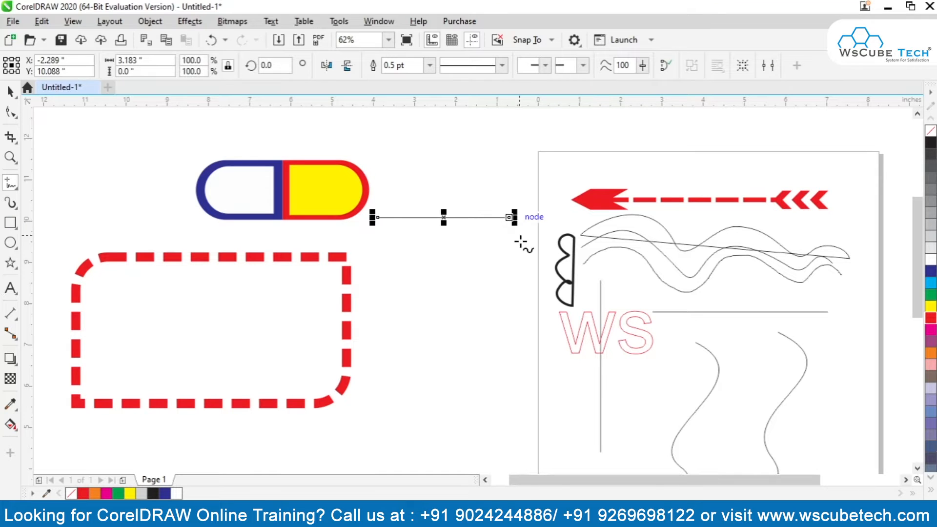
{"action": "left_click", "coordinate": [511, 218]}
{"action": "left_click", "coordinate": [509, 268]}
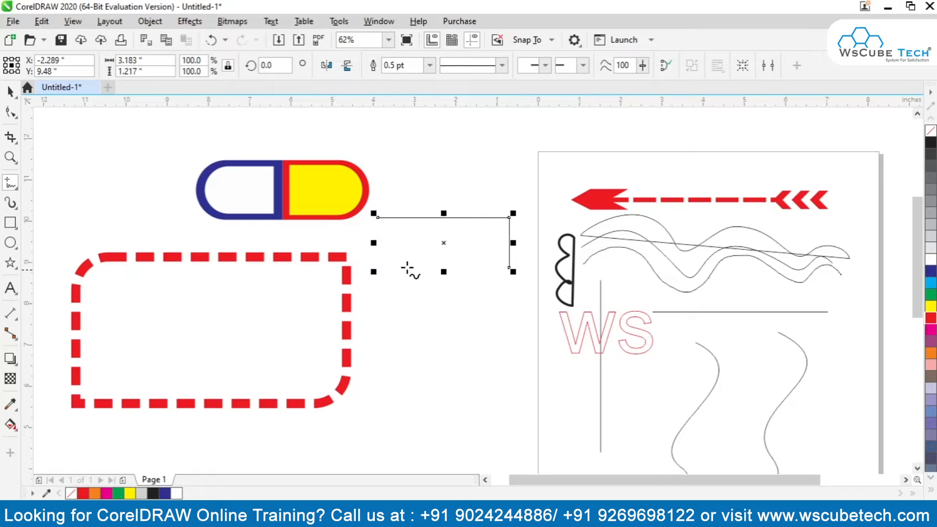
{"action": "left_click", "coordinate": [509, 267]}
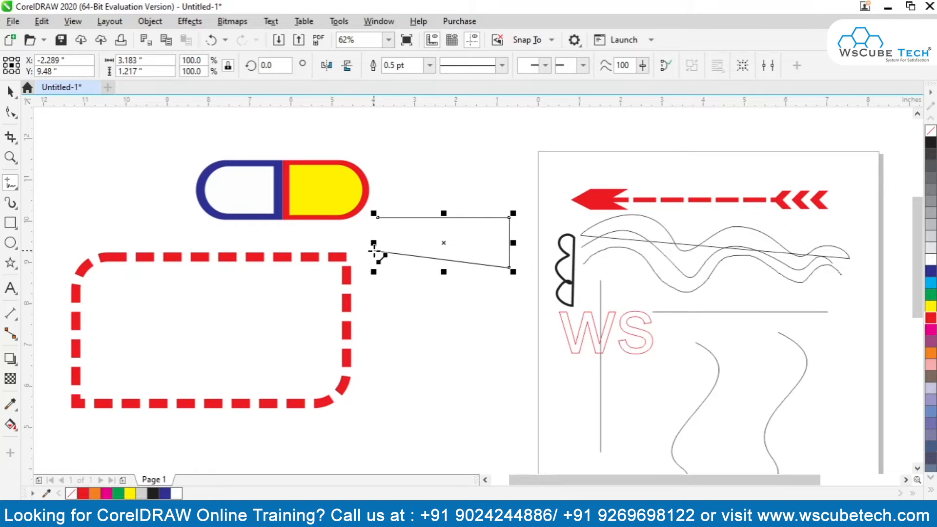
{"action": "left_click", "coordinate": [378, 267]}
{"action": "left_click", "coordinate": [378, 218]}
{"action": "left_click", "coordinate": [380, 267]}
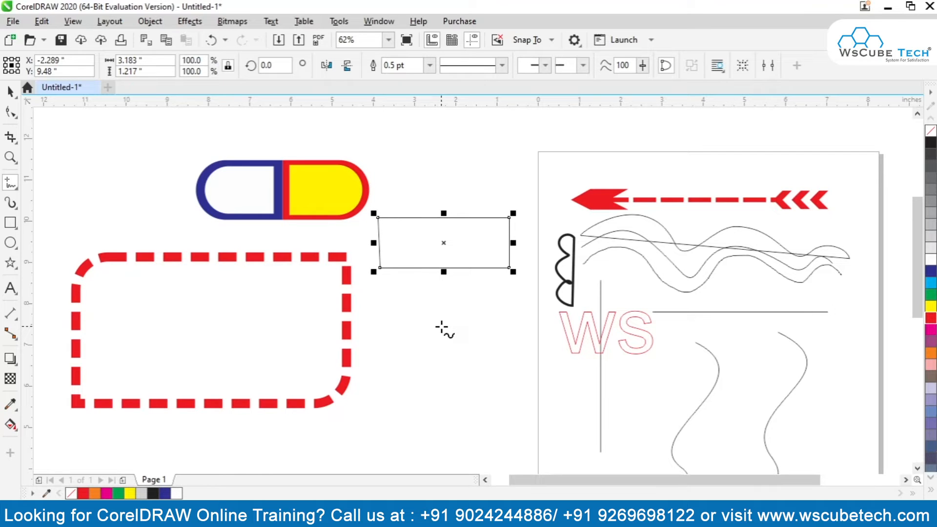
Select the four-sided shape's lower-left node with the Shape tool and reselect the whole shape with the Pick tool.
{"action": "left_click", "coordinate": [10, 112]}
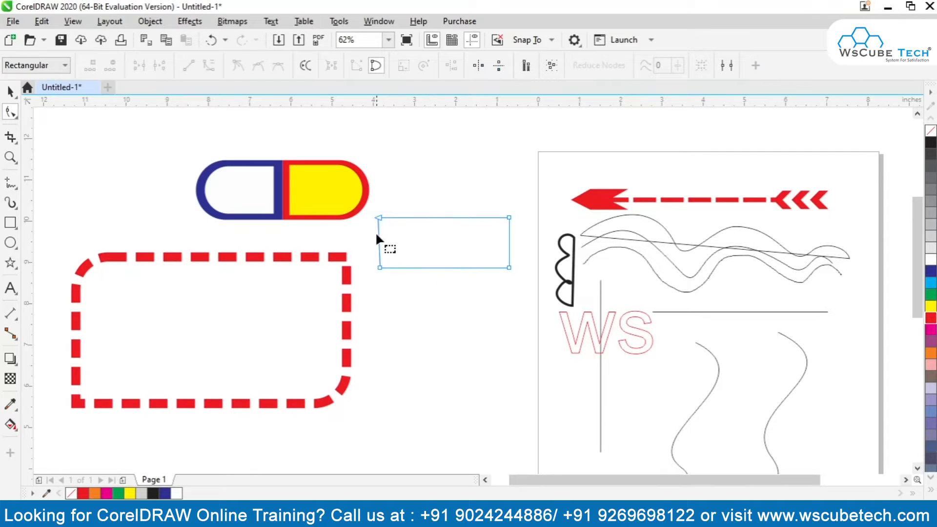
{"action": "left_click", "coordinate": [380, 267]}
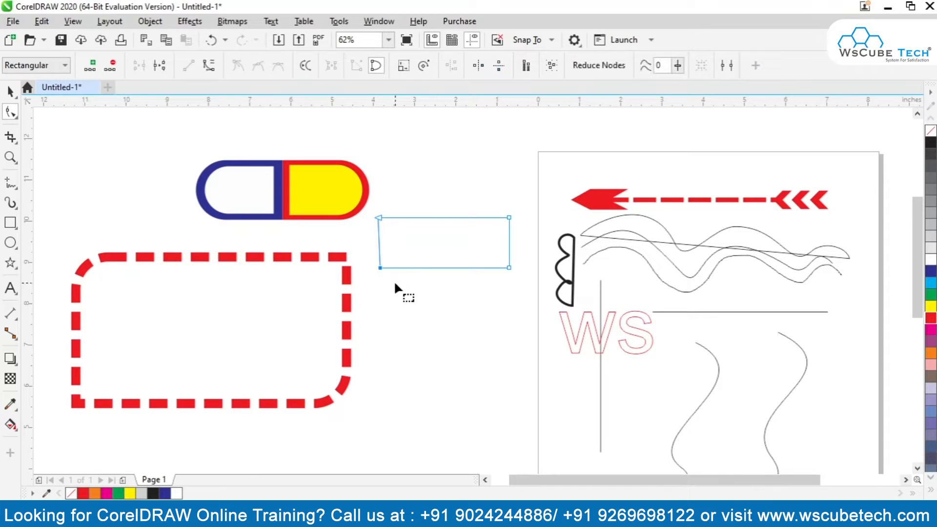
{"action": "left_click", "coordinate": [10, 92]}
{"action": "left_click", "coordinate": [153, 195]}
{"action": "left_click", "coordinate": [447, 229]}
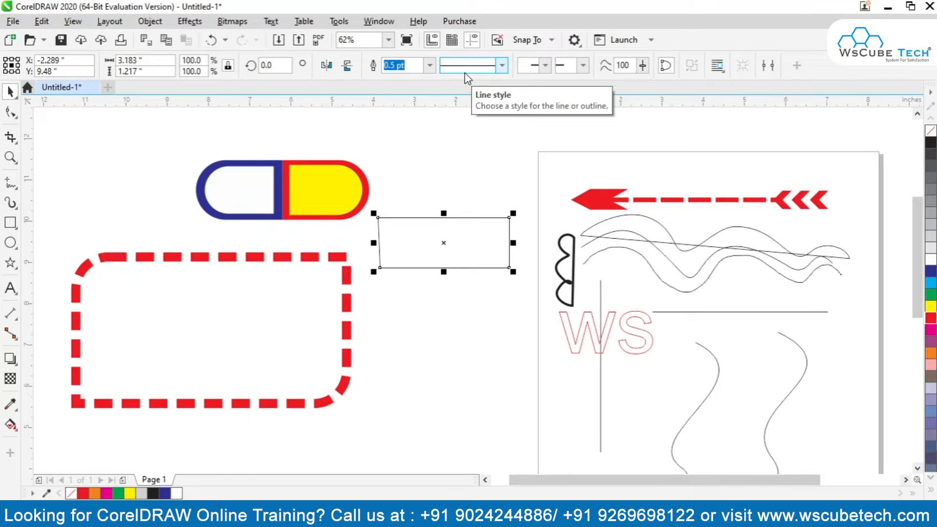
Compare the property settings offered for the freehand four-sided shape and for the dashed rectangle by selecting each in turn.
{"action": "left_click", "coordinate": [425, 171]}
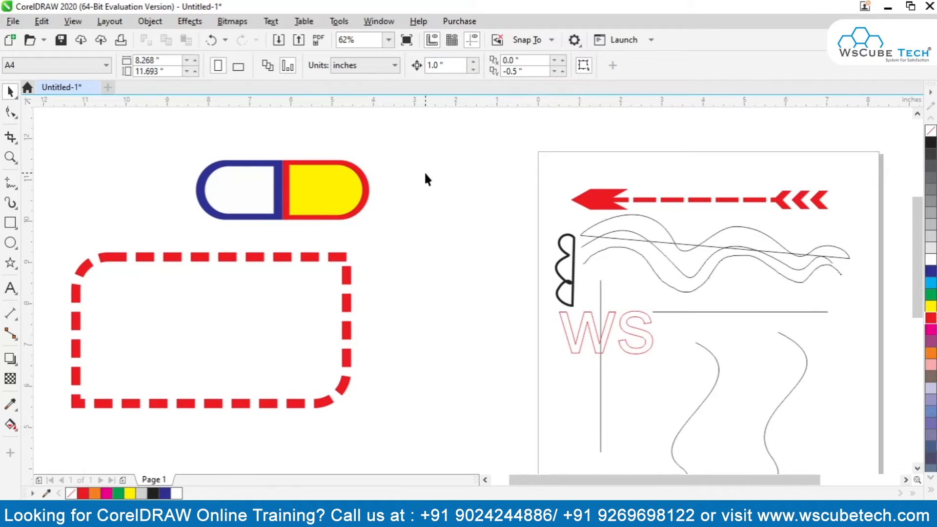
{"action": "key", "text": "ctrl+z"}
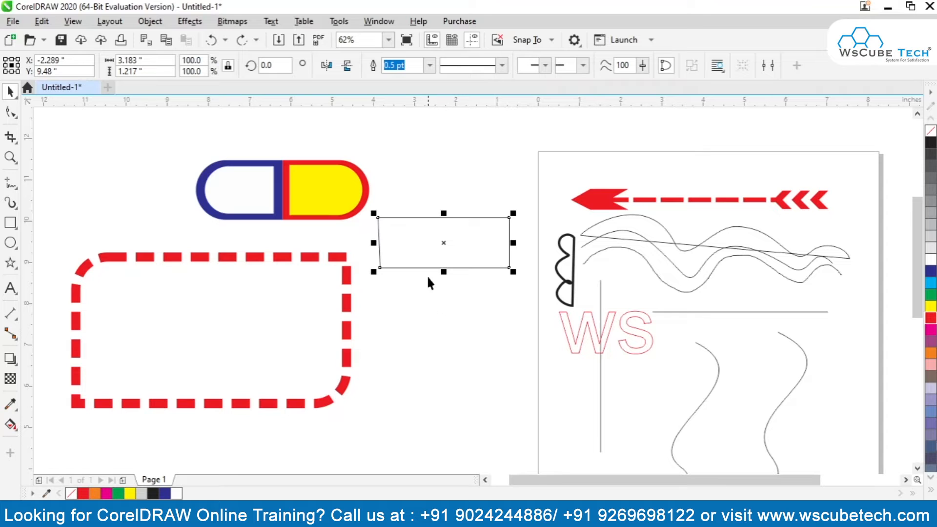
{"action": "left_click", "coordinate": [278, 264]}
{"action": "left_click", "coordinate": [411, 245]}
{"action": "left_click", "coordinate": [281, 284]}
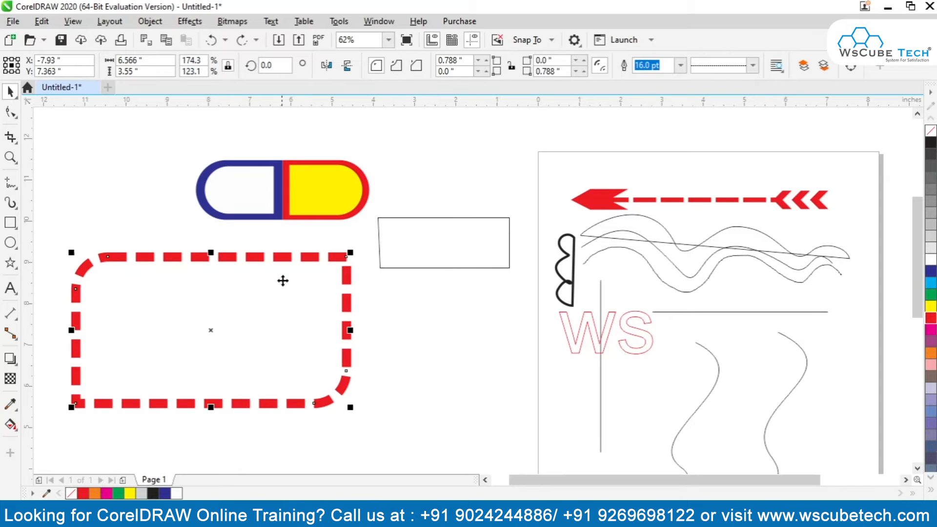
{"action": "left_click", "coordinate": [392, 239]}
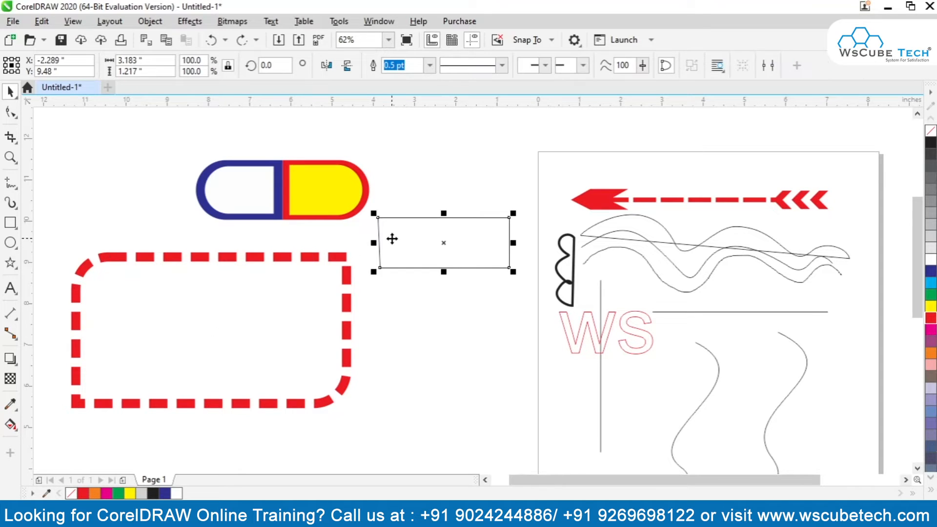
{"action": "left_click", "coordinate": [333, 264]}
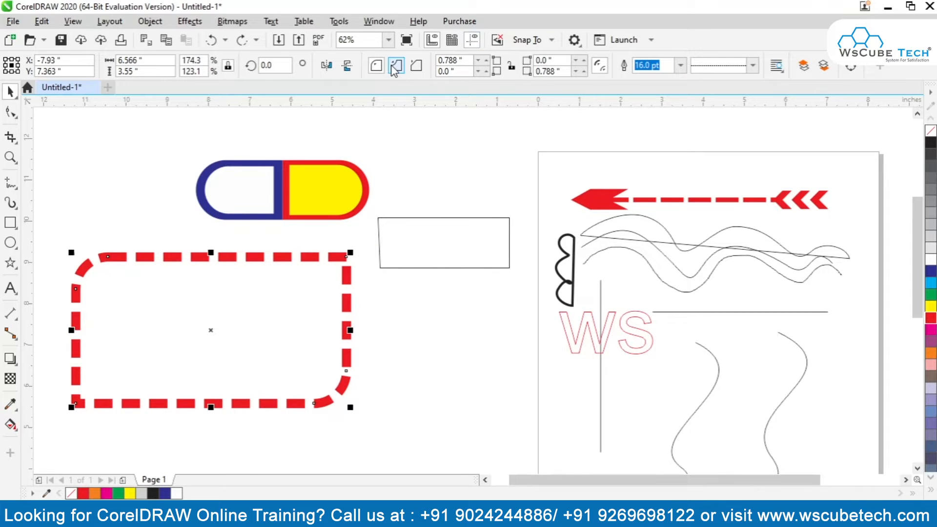
{"action": "left_click", "coordinate": [449, 212]}
{"action": "left_click", "coordinate": [449, 218]}
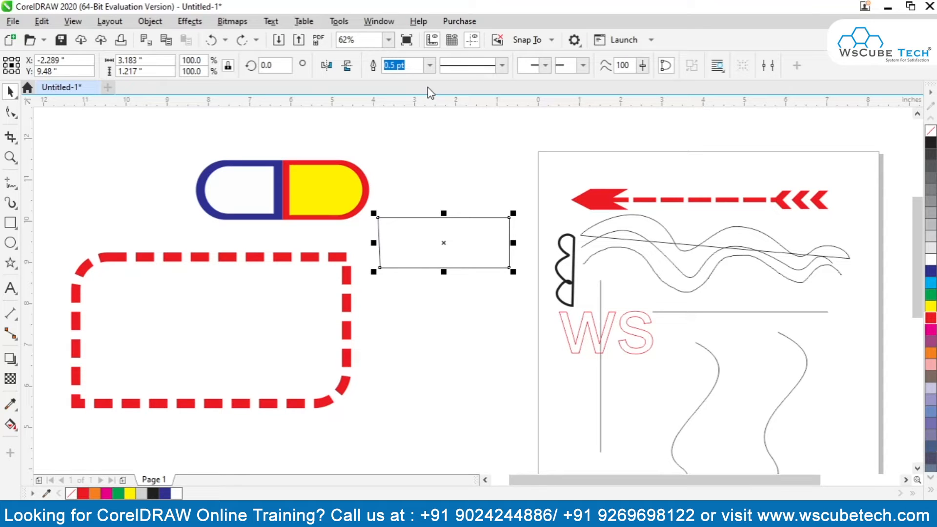
Move the dashed rectangle below the freehand four-sided shape and draw a circle about 3.35 inches across below and left of the capsule.
{"action": "left_click_drag", "start_coordinate": [305, 263], "coordinate": [429, 327]}
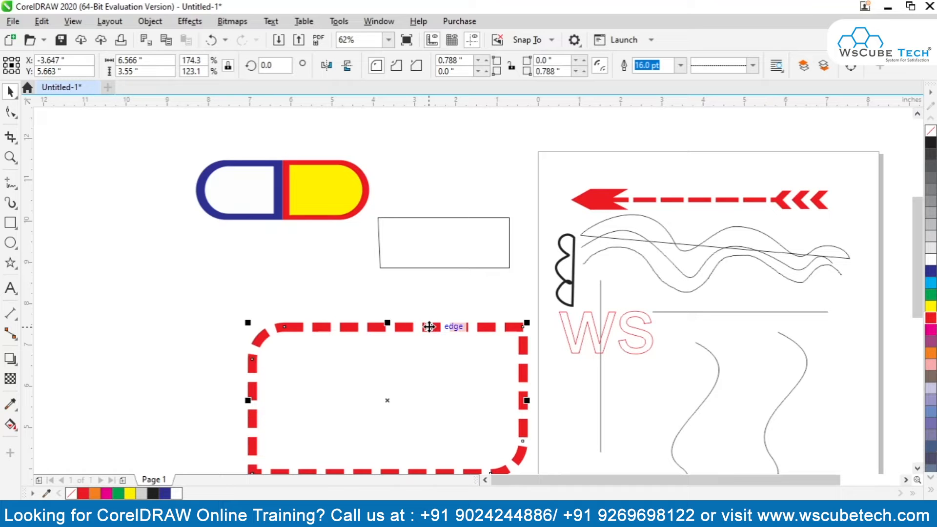
{"action": "left_click", "coordinate": [10, 242]}
{"action": "left_click_drag", "start_coordinate": [71, 212], "coordinate": [194, 342]}
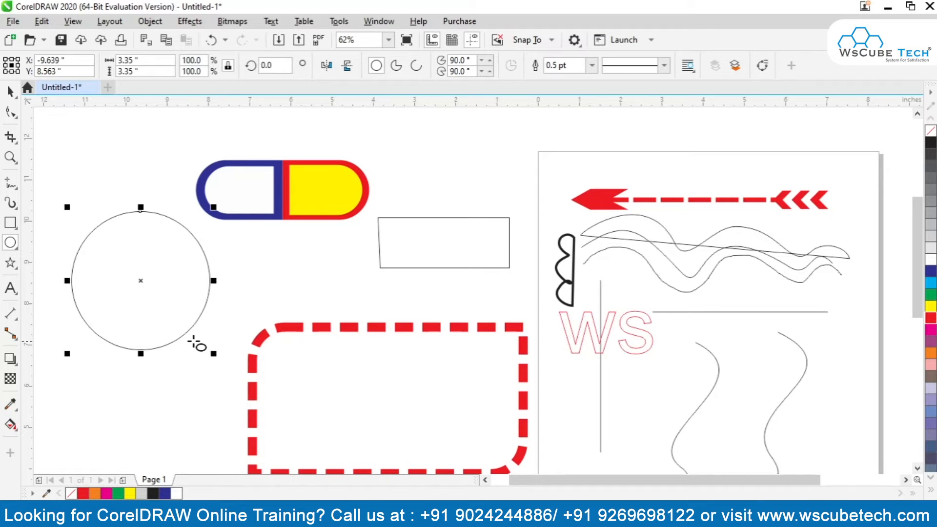
Draw eight more ellipses of varied proportions around the capsule, including a tall narrow one and one about 1.47 by 1.12 inches.
{"action": "left_click_drag", "start_coordinate": [101, 142], "coordinate": [141, 436]}
{"action": "left_click_drag", "start_coordinate": [195, 238], "coordinate": [282, 334]}
{"action": "left_click_drag", "start_coordinate": [401, 163], "coordinate": [461, 228]}
{"action": "left_click_drag", "start_coordinate": [399, 136], "coordinate": [452, 179]}
{"action": "left_click_drag", "start_coordinate": [489, 132], "coordinate": [553, 192]}
{"action": "left_click_drag", "start_coordinate": [336, 248], "coordinate": [439, 312]}
{"action": "left_click_drag", "start_coordinate": [282, 215], "coordinate": [368, 293]}
{"action": "left_click_drag", "start_coordinate": [124, 143], "coordinate": [184, 189]}
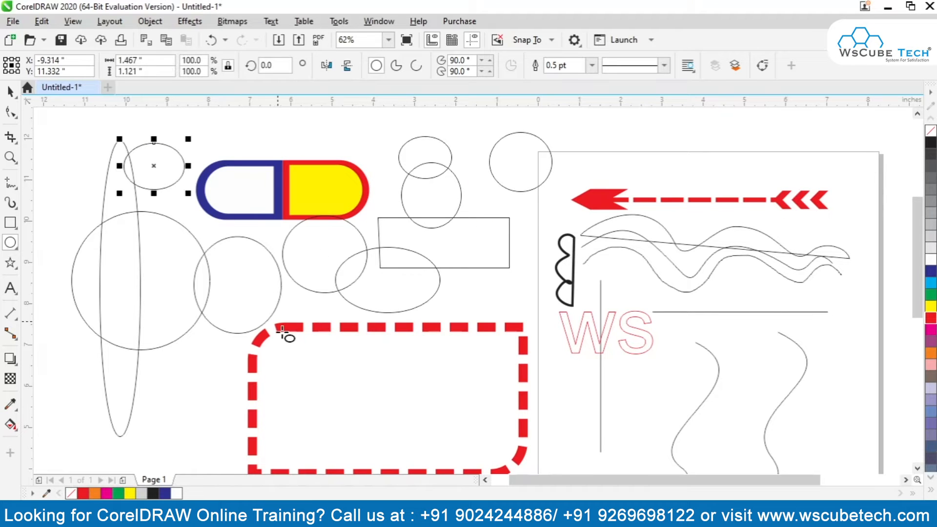
Shift the small ellipse beside the capsule left, then draw an ellipse about 2.75 by 3.02 inches and move it left of the large circle.
{"action": "left_click", "coordinate": [10, 92]}
{"action": "left_click", "coordinate": [13, 245]}
{"action": "key", "text": "Left"}
{"action": "left_click_drag", "start_coordinate": [73, 208], "coordinate": [186, 333]}
{"action": "key", "text": "Left"}
{"action": "key", "text": "Left"}
{"action": "key", "text": "Left"}
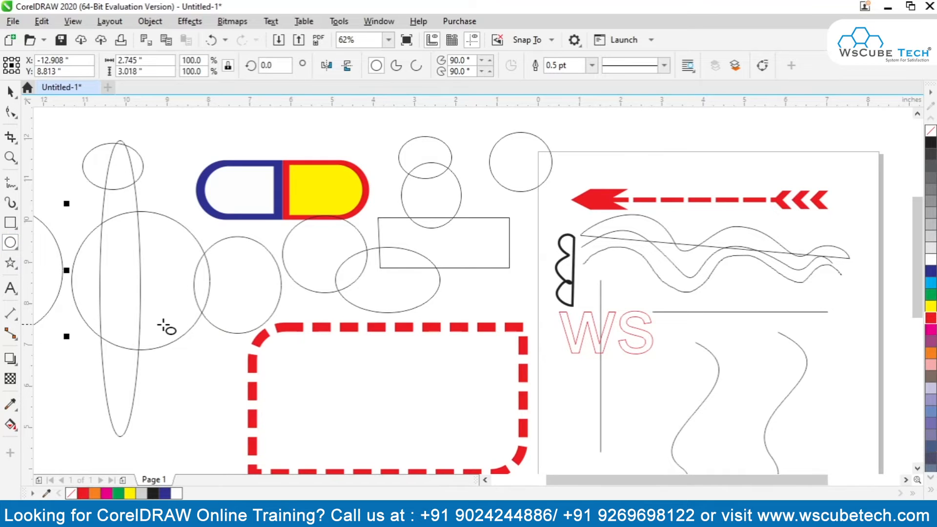
Draw a circle about 5.8 inches across below the other ellipses.
{"action": "scroll", "coordinate": [142, 329], "scroll_direction": "down", "scroll_amount": 3}
{"action": "left_click_drag", "start_coordinate": [115, 362], "coordinate": [175, 422]}
{"action": "left_click", "coordinate": [10, 92]}
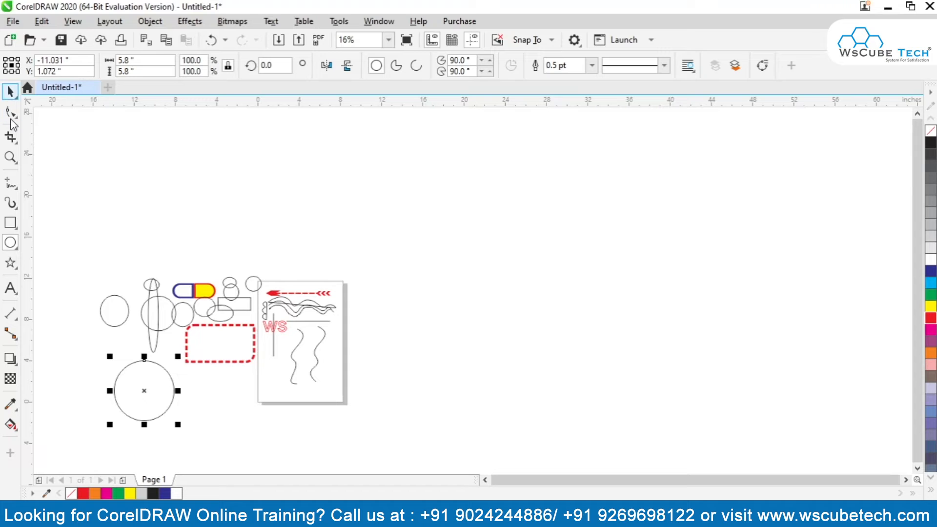
Draw squares of varied sizes above and right of the page, plus one about 2.27 inches wide above the capsule.
{"action": "left_click", "coordinate": [10, 223]}
{"action": "left_click_drag", "start_coordinate": [274, 189], "coordinate": [336, 251]}
{"action": "left_click_drag", "start_coordinate": [444, 168], "coordinate": [526, 250]}
{"action": "left_click_drag", "start_coordinate": [419, 282], "coordinate": [461, 324]}
{"action": "left_click_drag", "start_coordinate": [427, 352], "coordinate": [470, 395]}
{"action": "left_click_drag", "start_coordinate": [486, 344], "coordinate": [509, 367]}
{"action": "left_click_drag", "start_coordinate": [480, 287], "coordinate": [499, 305]}
{"action": "left_click_drag", "start_coordinate": [464, 264], "coordinate": [476, 276]}
{"action": "left_click_drag", "start_coordinate": [377, 269], "coordinate": [389, 282]}
{"action": "left_click_drag", "start_coordinate": [336, 270], "coordinate": [349, 283]}
{"action": "left_click_drag", "start_coordinate": [174, 217], "coordinate": [198, 241]}
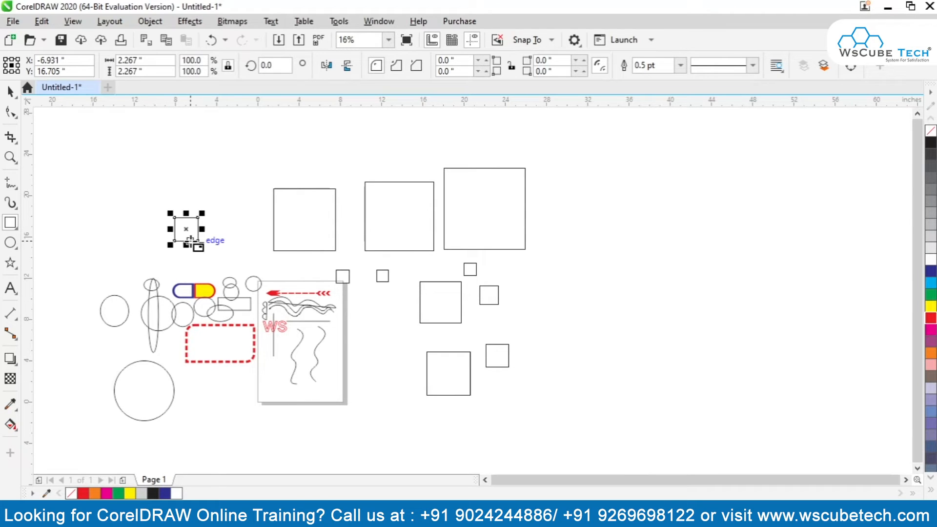
Add more squares of varied sizes above the page and capsule, including one about 1.07 inches wide just above the page.
{"action": "mouse_move", "coordinate": [180, 180]}
{"action": "left_mouse_down"}
{"action": "mouse_move", "coordinate": [195, 195]}
{"action": "mouse_move", "coordinate": [243, 200]}
{"action": "mouse_move", "coordinate": [242, 239]}
{"action": "left_mouse_up"}
{"action": "left_click_drag", "start_coordinate": [257, 143], "coordinate": [285, 171]}
{"action": "left_click_drag", "start_coordinate": [334, 140], "coordinate": [365, 170]}
{"action": "mouse_move", "coordinate": [116, 175]}
{"action": "left_mouse_down"}
{"action": "mouse_move", "coordinate": [127, 218]}
{"action": "mouse_move", "coordinate": [159, 217]}
{"action": "left_mouse_up"}
{"action": "mouse_move", "coordinate": [94, 235]}
{"action": "left_mouse_down"}
{"action": "mouse_move", "coordinate": [126, 265]}
{"action": "mouse_move", "coordinate": [229, 274]}
{"action": "mouse_move", "coordinate": [261, 262]}
{"action": "mouse_move", "coordinate": [296, 274]}
{"action": "left_mouse_up"}
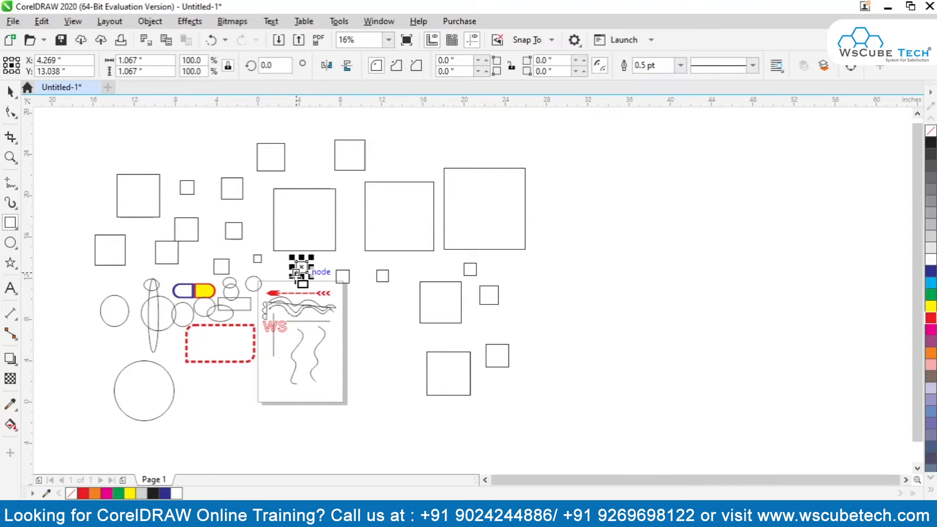
Draw a cluster of small squares just right of the page, ending with one about 0.87 inches wide.
{"action": "scroll", "coordinate": [301, 268], "scroll_direction": "up", "scroll_amount": 2}
{"action": "left_click_drag", "start_coordinate": [471, 333], "coordinate": [495, 357]}
{"action": "left_click_drag", "start_coordinate": [415, 349], "coordinate": [440, 375]}
{"action": "mouse_move", "coordinate": [429, 442]}
{"action": "left_mouse_down"}
{"action": "mouse_move", "coordinate": [458, 414]}
{"action": "mouse_move", "coordinate": [491, 416]}
{"action": "left_mouse_up"}
{"action": "left_click_drag", "start_coordinate": [513, 364], "coordinate": [561, 412]}
{"action": "left_click_drag", "start_coordinate": [513, 299], "coordinate": [533, 319]}
{"action": "left_click_drag", "start_coordinate": [483, 254], "coordinate": [513, 285]}
{"action": "left_click_drag", "start_coordinate": [437, 248], "coordinate": [455, 266]}
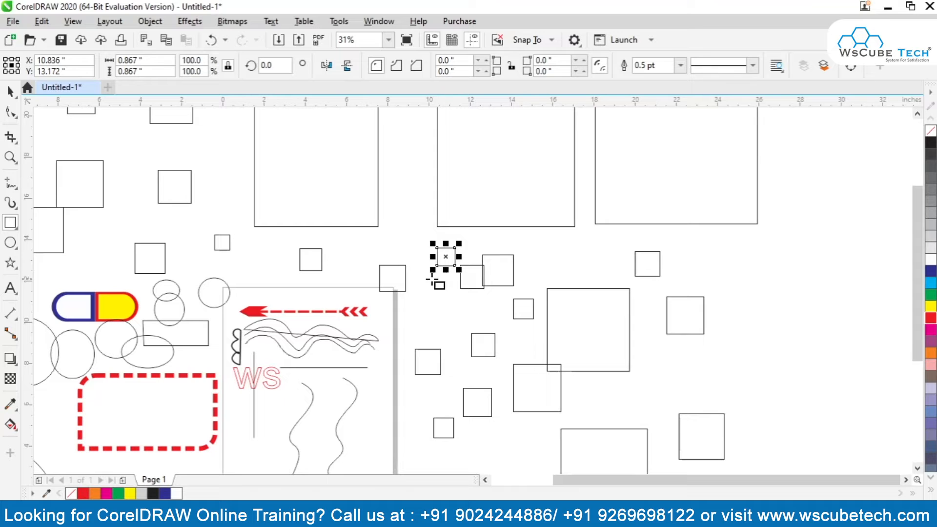
Draw a small circle, an ellipse about 1.37 by 2.27 inches and a rectangle about 5.8 by 1.27 inches above the capsule.
{"action": "left_click", "coordinate": [10, 243]}
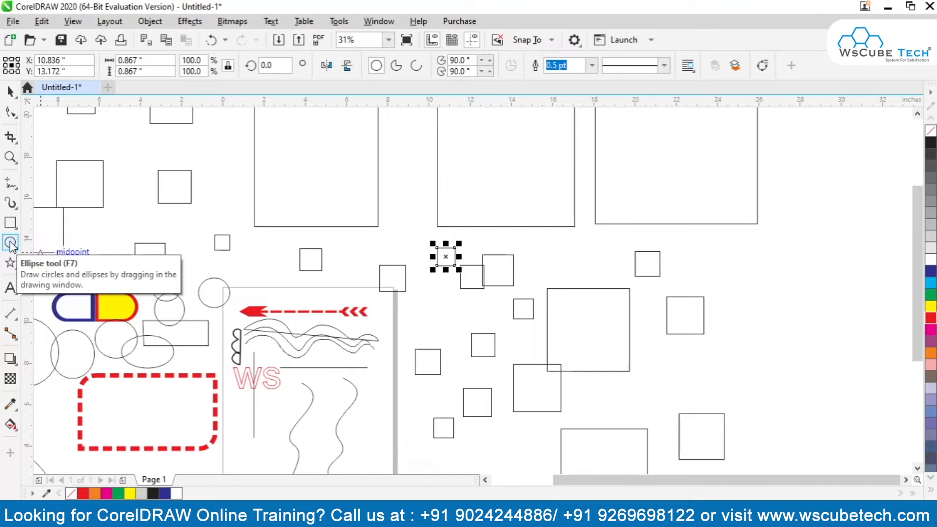
{"action": "mouse_move", "coordinate": [222, 133]}
{"action": "left_mouse_down"}
{"action": "mouse_move", "coordinate": [257, 223]}
{"action": "mouse_move", "coordinate": [240, 214]}
{"action": "left_mouse_up"}
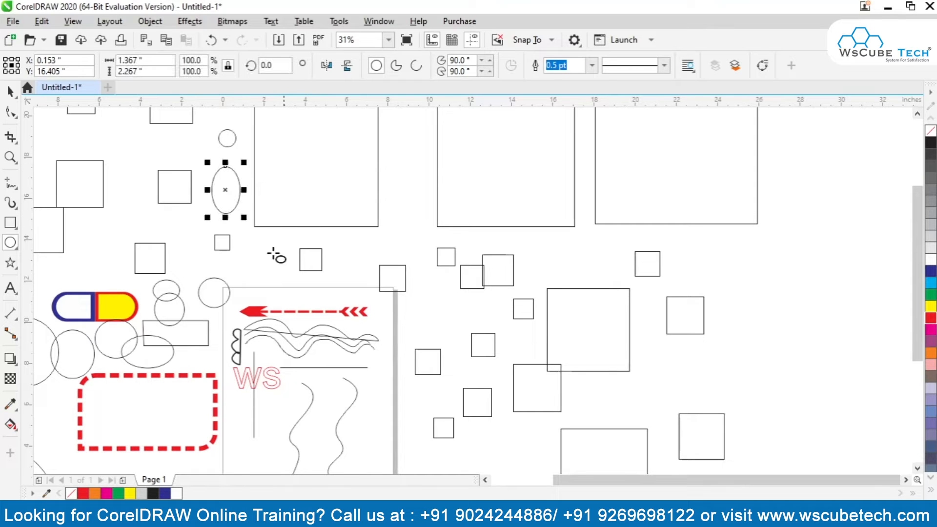
{"action": "left_click", "coordinate": [11, 223]}
{"action": "left_click_drag", "start_coordinate": [95, 224], "coordinate": [214, 250]}
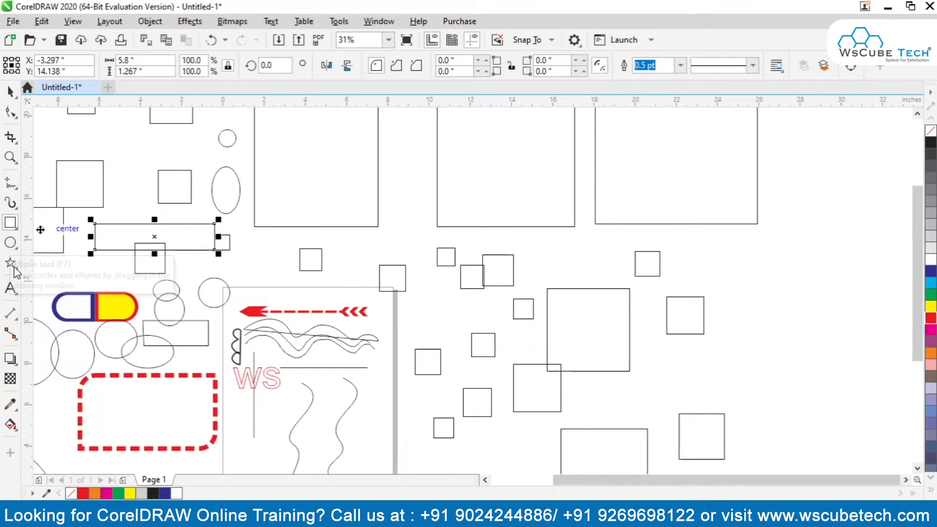
Draw several five-pointed stars above the page between the squares, including one about 1.21 by 1.15 inches.
{"action": "left_click", "coordinate": [10, 264]}
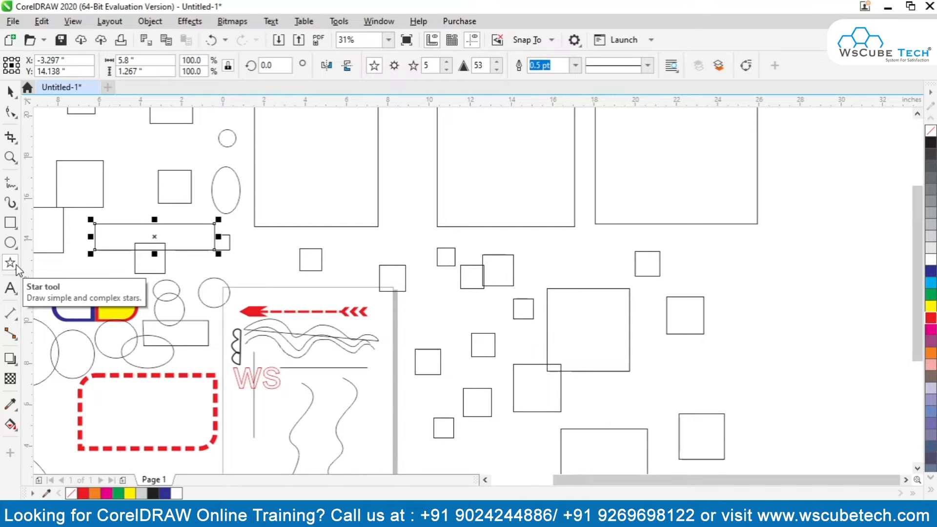
{"action": "mouse_move", "coordinate": [337, 164]}
{"action": "left_mouse_down"}
{"action": "mouse_move", "coordinate": [374, 201]}
{"action": "mouse_move", "coordinate": [430, 145]}
{"action": "left_mouse_up"}
{"action": "left_click_drag", "start_coordinate": [396, 221], "coordinate": [435, 259]}
{"action": "mouse_move", "coordinate": [360, 237]}
{"action": "left_mouse_down"}
{"action": "mouse_move", "coordinate": [386, 262]}
{"action": "mouse_move", "coordinate": [360, 269]}
{"action": "left_mouse_up"}
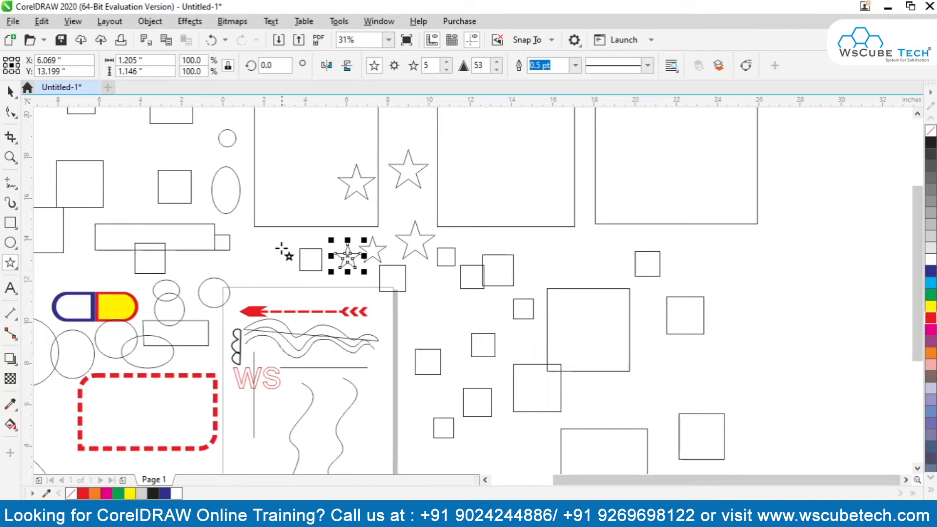
{"action": "left_click_drag", "start_coordinate": [274, 242], "coordinate": [310, 277]}
Select every object in the drawing, delete them all and show the whole empty page.
{"action": "left_click", "coordinate": [10, 90]}
{"action": "key", "text": "F4"}
{"action": "left_click", "coordinate": [100, 390]}
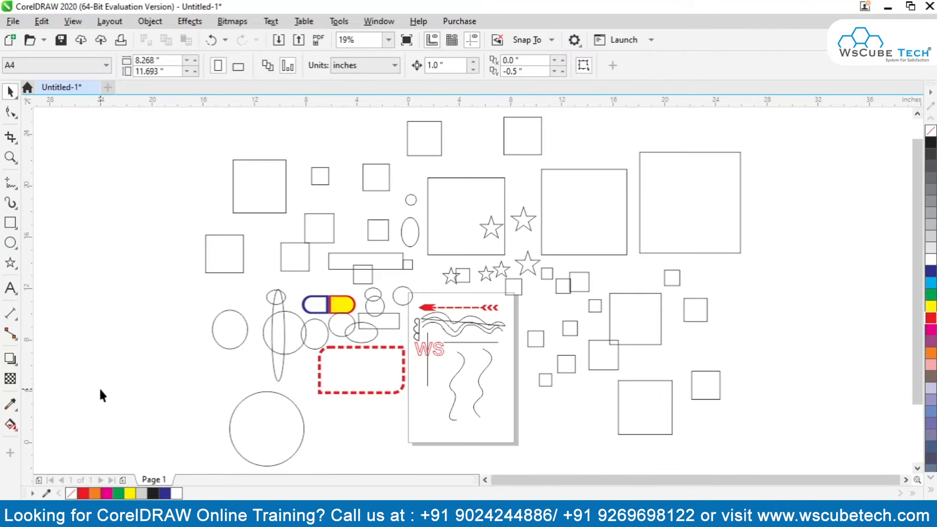
{"action": "key", "text": "ctrl+a"}
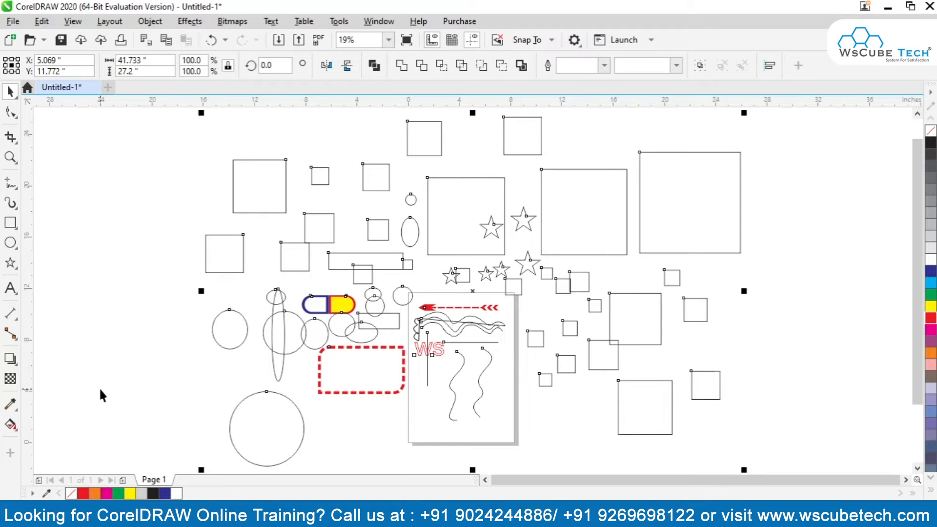
{"action": "key", "text": "Delete"}
{"action": "key", "text": "shift+F4"}
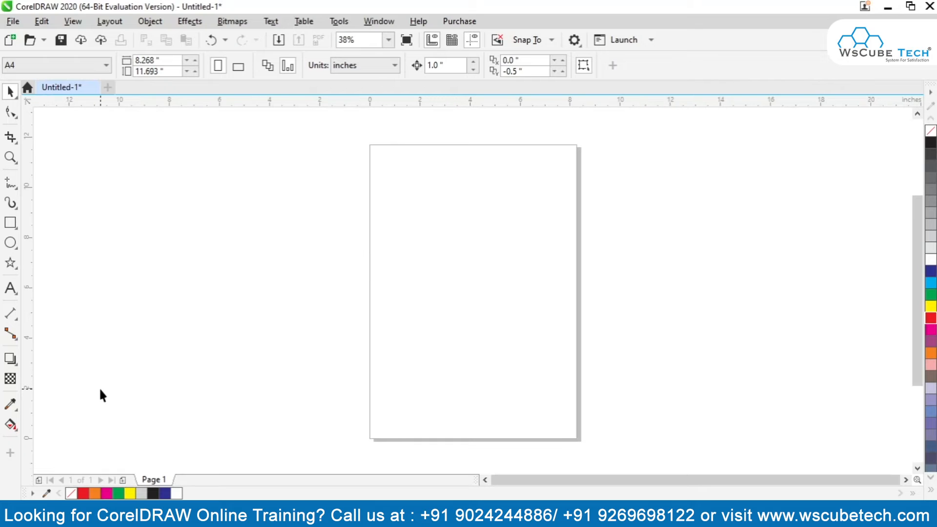
{"action": "left_click", "coordinate": [11, 243]}
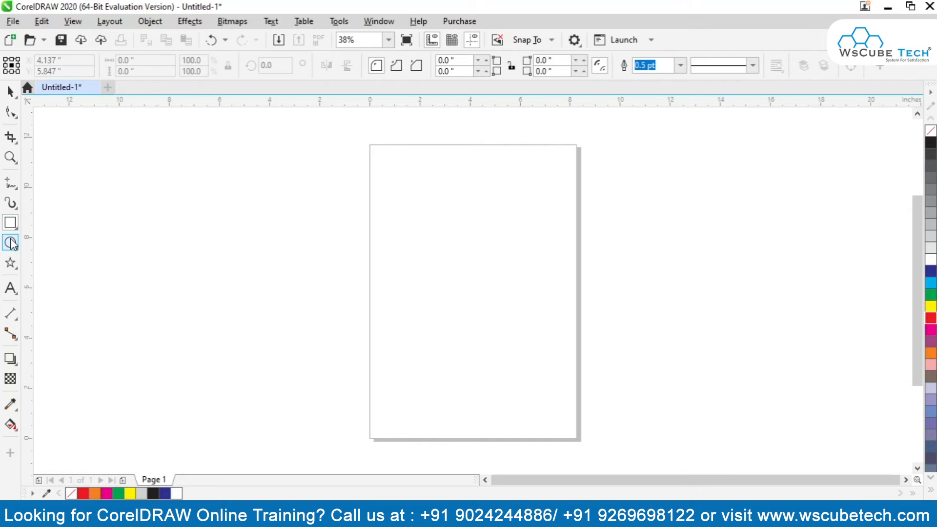
{"action": "left_click", "coordinate": [10, 91]}
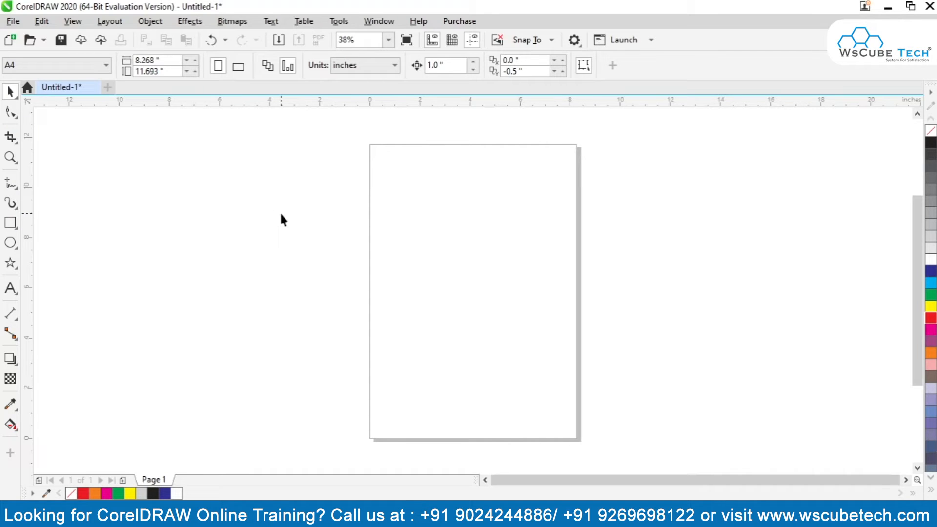
Draw four five-sided polygons on the page, including ones about 2.27 by 2.16, 0.84 by 3.35 and 4.83 by 2.21 inches.
{"action": "left_click", "coordinate": [14, 263]}
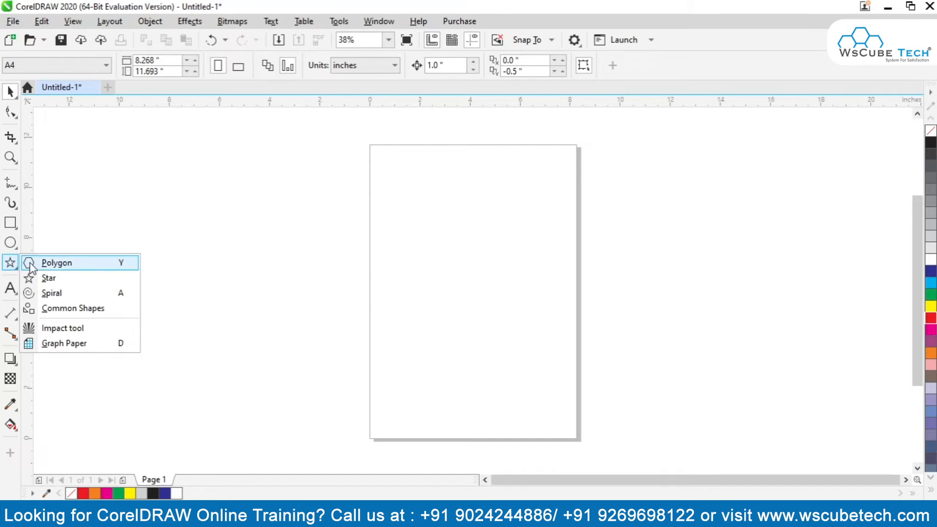
{"action": "left_click", "coordinate": [34, 262]}
{"action": "left_click_drag", "start_coordinate": [416, 189], "coordinate": [452, 248]}
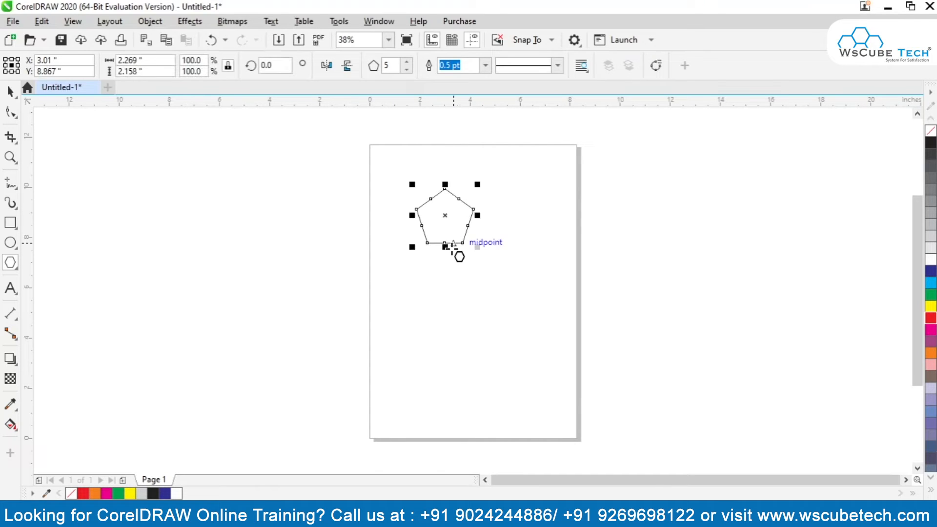
{"action": "left_click_drag", "start_coordinate": [495, 193], "coordinate": [524, 286]}
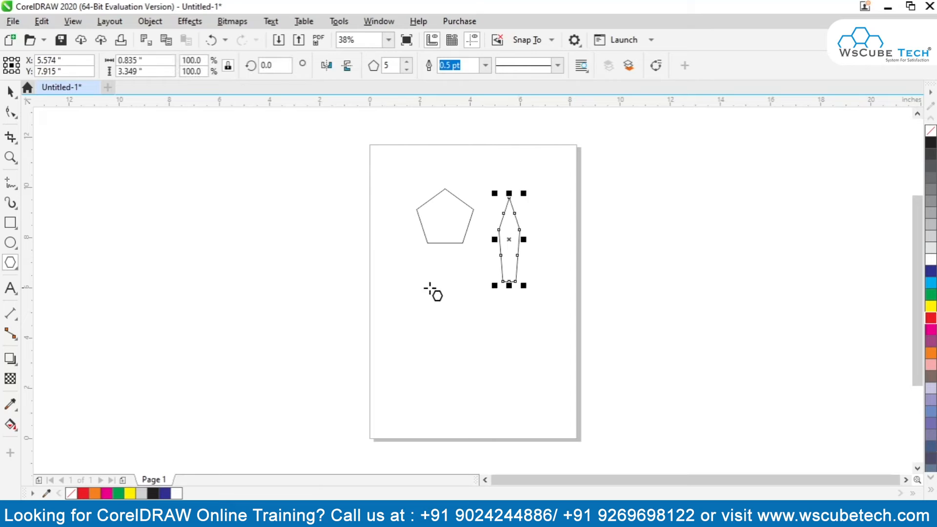
{"action": "mouse_move", "coordinate": [384, 264]}
{"action": "left_mouse_down"}
{"action": "mouse_move", "coordinate": [464, 301]}
{"action": "mouse_move", "coordinate": [385, 366]}
{"action": "left_mouse_up"}
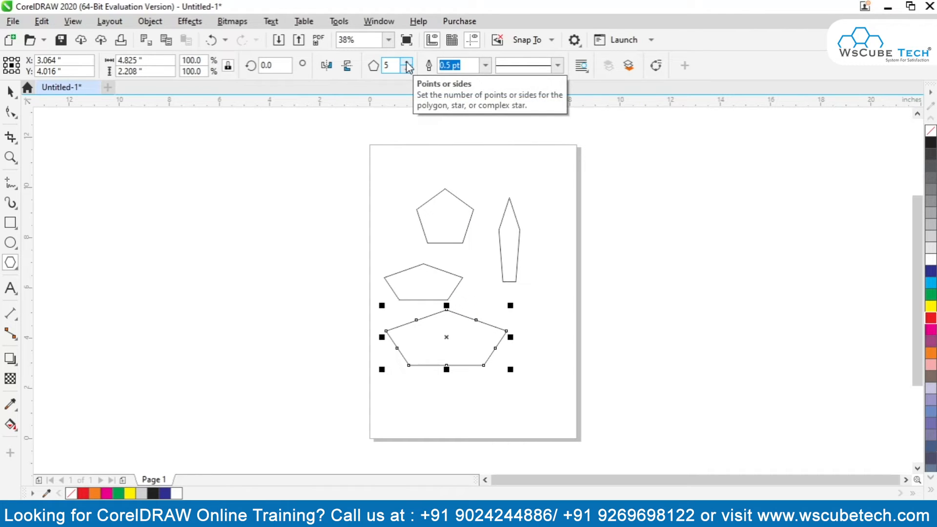
Set the number of sides of the regular pentagon near the page's top to 25.
{"action": "left_click", "coordinate": [445, 241]}
{"action": "left_click", "coordinate": [408, 62]}
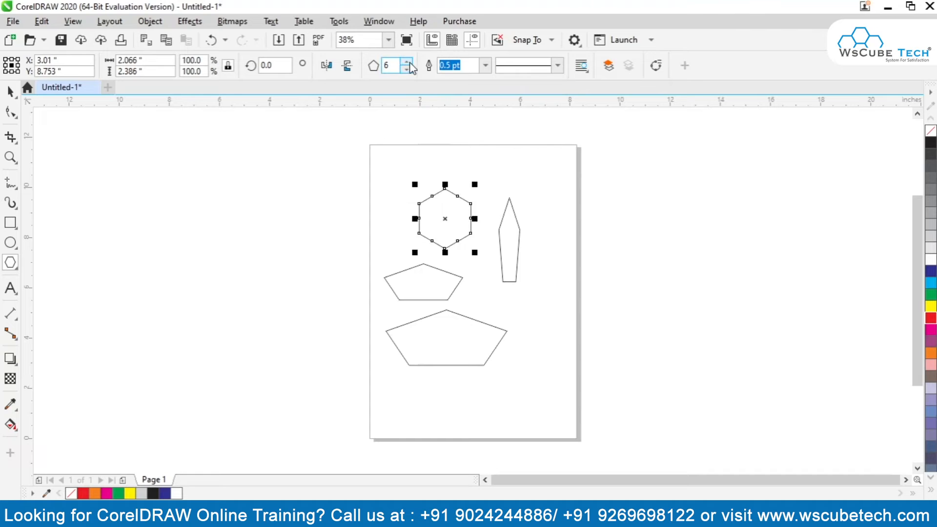
{"action": "left_click", "coordinate": [410, 63]}
{"action": "left_click", "coordinate": [410, 62]}
{"action": "left_click", "coordinate": [410, 63]}
{"action": "left_click", "coordinate": [410, 63]}
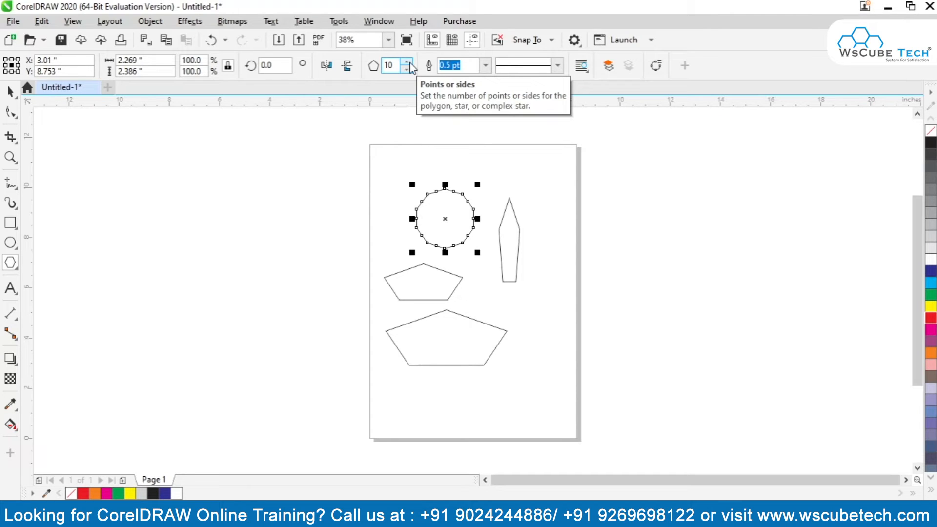
{"action": "left_click", "coordinate": [410, 62]}
{"action": "left_click", "coordinate": [410, 63]}
{"action": "left_click", "coordinate": [410, 62]}
{"action": "left_click", "coordinate": [410, 63]}
{"action": "left_click", "coordinate": [410, 62]}
{"action": "left_click", "coordinate": [410, 63]}
{"action": "left_click", "coordinate": [411, 63]}
{"action": "left_click", "coordinate": [410, 63]}
{"action": "left_click", "coordinate": [410, 63]}
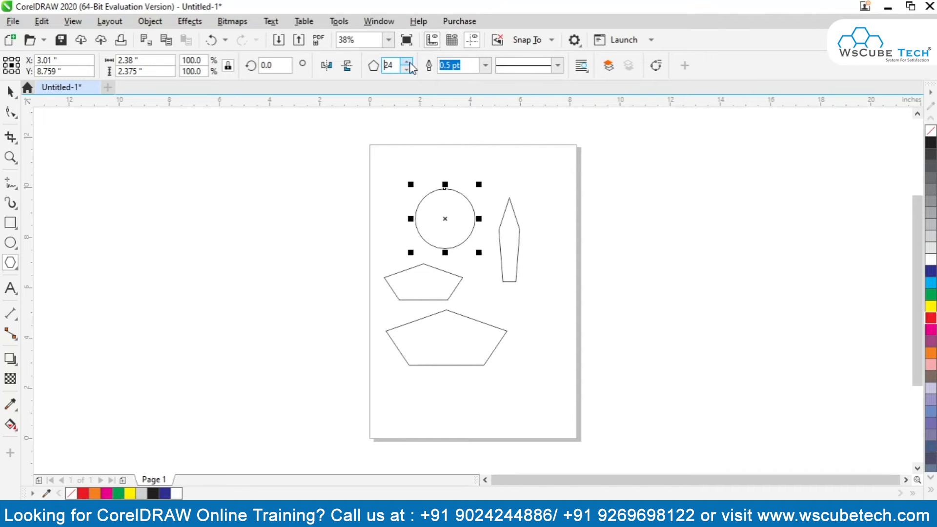
Examine the 25-sided polygon's straight edges up close, deselected and reselected.
{"action": "left_click", "coordinate": [11, 91]}
{"action": "key", "text": "F2"}
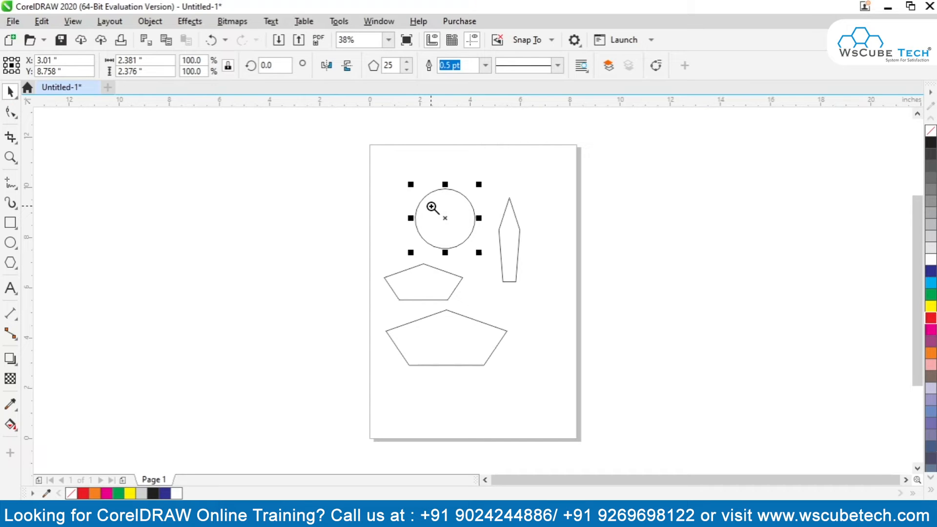
{"action": "left_click_drag", "start_coordinate": [405, 176], "coordinate": [486, 260]}
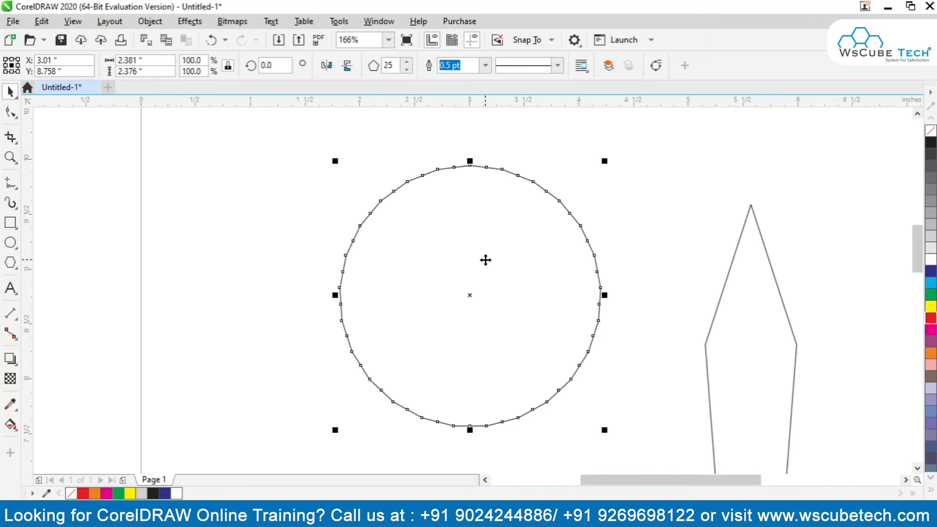
{"action": "left_click", "coordinate": [326, 224]}
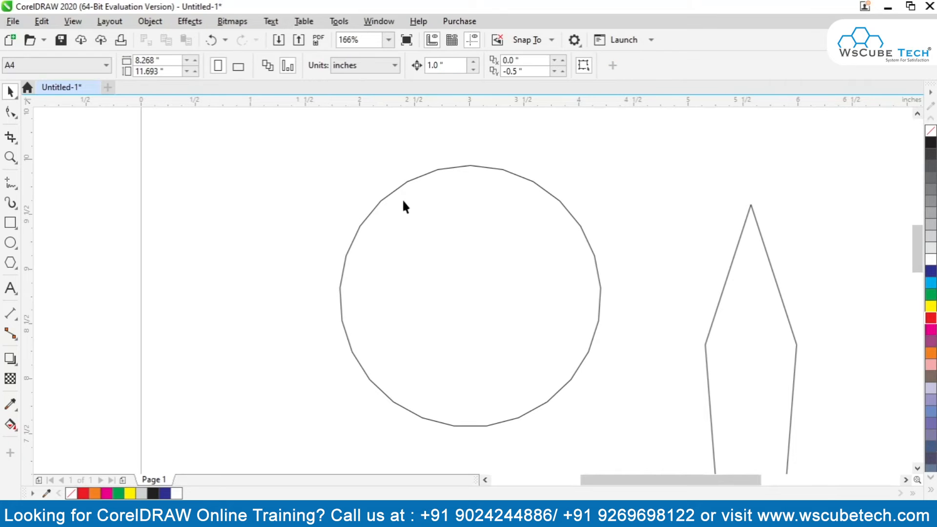
{"action": "left_click", "coordinate": [389, 195]}
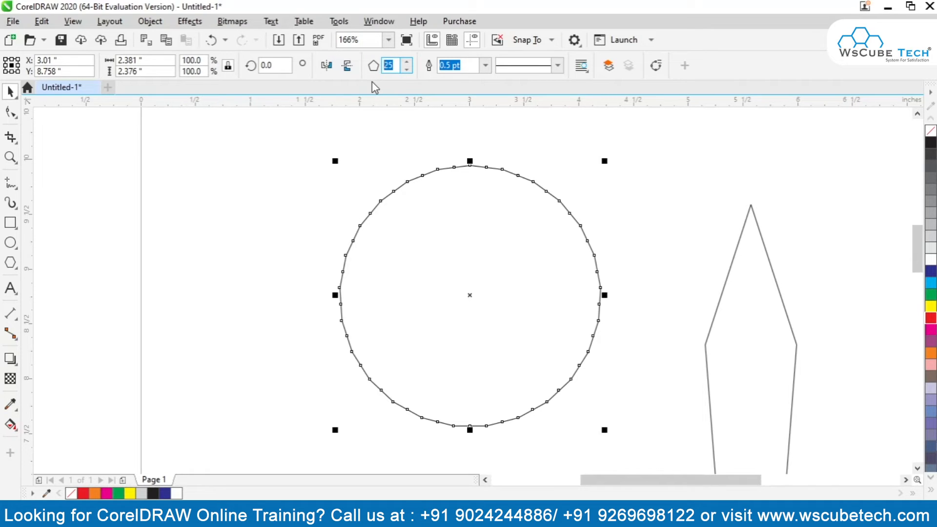
Set the regular polygon's number of sides to 3, 4, 5 and 6 in turn.
{"action": "key", "text": "Return"}
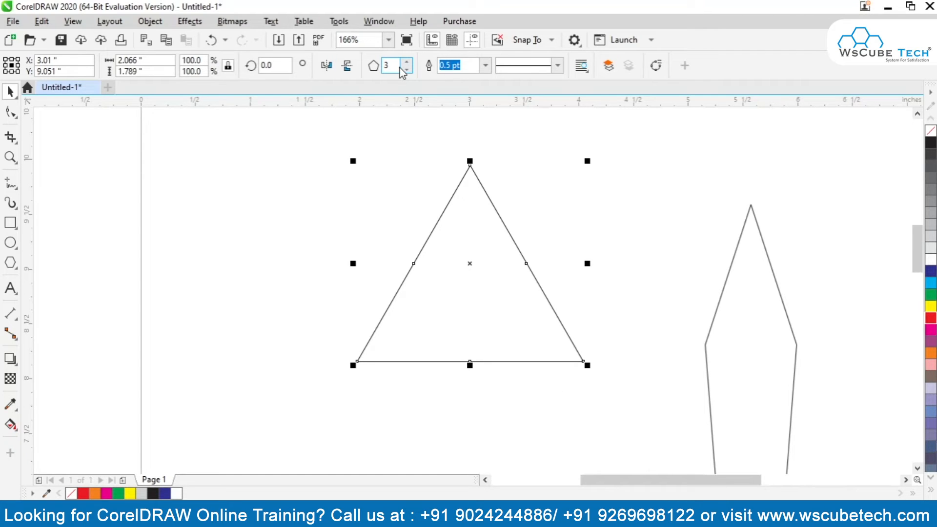
{"action": "double_click", "coordinate": [388, 66]}
{"action": "type", "text": "4"}
{"action": "key", "text": "Return"}
{"action": "left_click_drag", "start_coordinate": [391, 66], "coordinate": [356, 72]}
{"action": "type", "text": "5"}
{"action": "key", "text": "Return"}
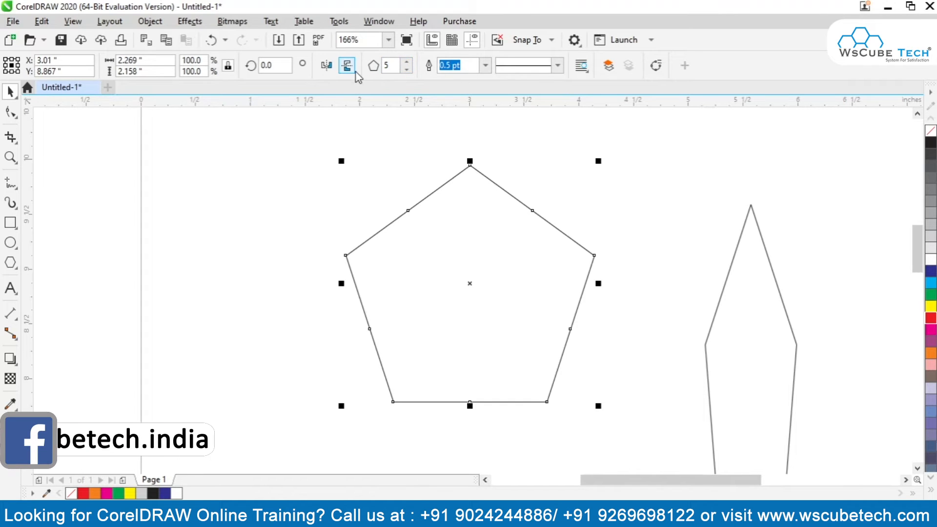
{"action": "type", "text": "6"}
{"action": "key", "text": "Return"}
Increase the regular polygon's number of sides through 7, 8 and 9 to 10.
{"action": "left_click_drag", "start_coordinate": [392, 66], "coordinate": [377, 71]}
{"action": "type", "text": "7"}
{"action": "key", "text": "Return"}
{"action": "type", "text": "8"}
{"action": "key", "text": "Return"}
{"action": "type", "text": "9"}
{"action": "key", "text": "Return"}
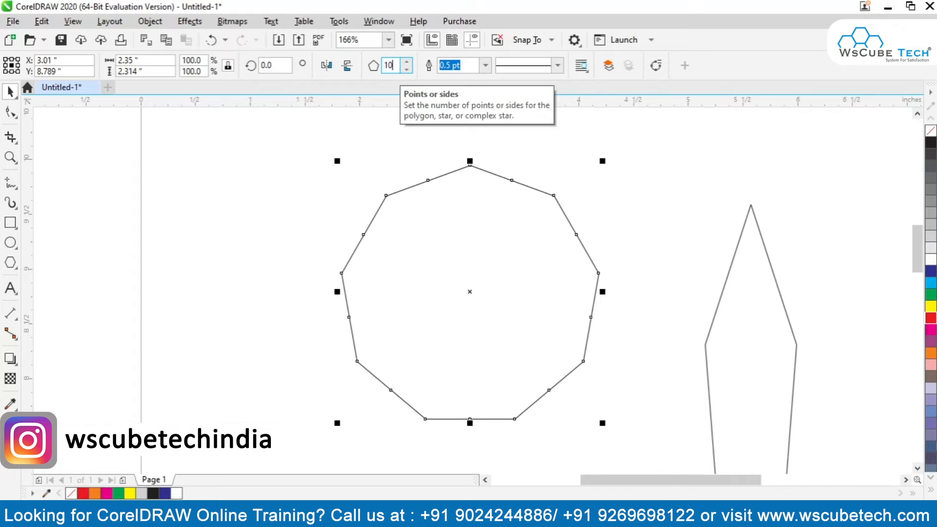
{"action": "type", "text": "10"}
{"action": "key", "text": "Return"}
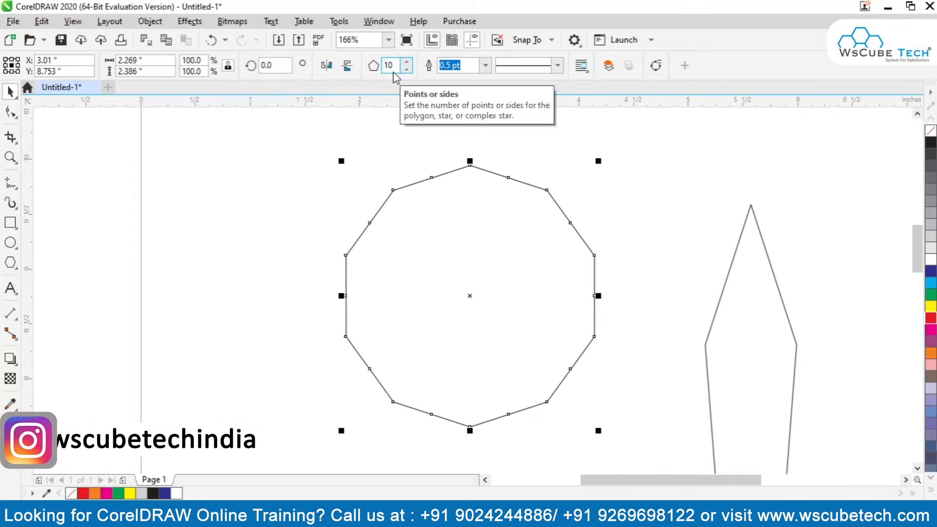
Reshape the 10-sided polygon into a saw-toothed wheel by its mid-edge nodes and move it to about X 2.33, Y 9.01 inches.
{"action": "left_click", "coordinate": [11, 112]}
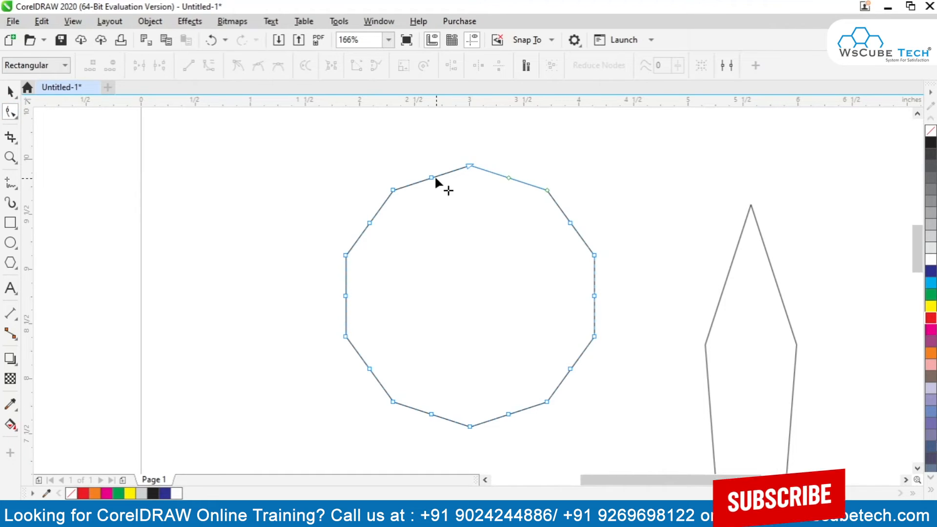
{"action": "left_click_drag", "start_coordinate": [433, 179], "coordinate": [478, 186]}
{"action": "left_click", "coordinate": [9, 91]}
{"action": "left_click", "coordinate": [231, 228]}
{"action": "left_click_drag", "start_coordinate": [500, 261], "coordinate": [426, 233]}
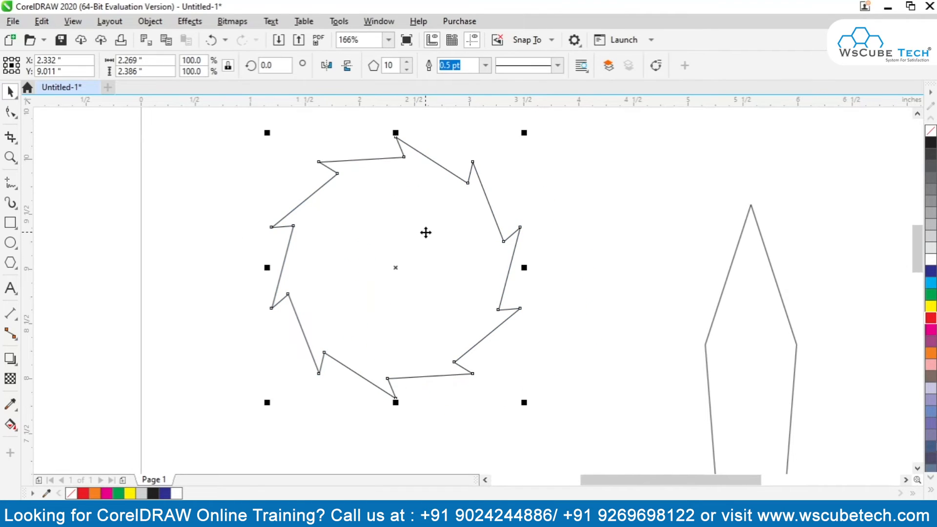
Move the toothed wheel's inner nodes close to its centre and slightly back out, forming a symmetrical ten-pointed star.
{"action": "key", "text": "F10"}
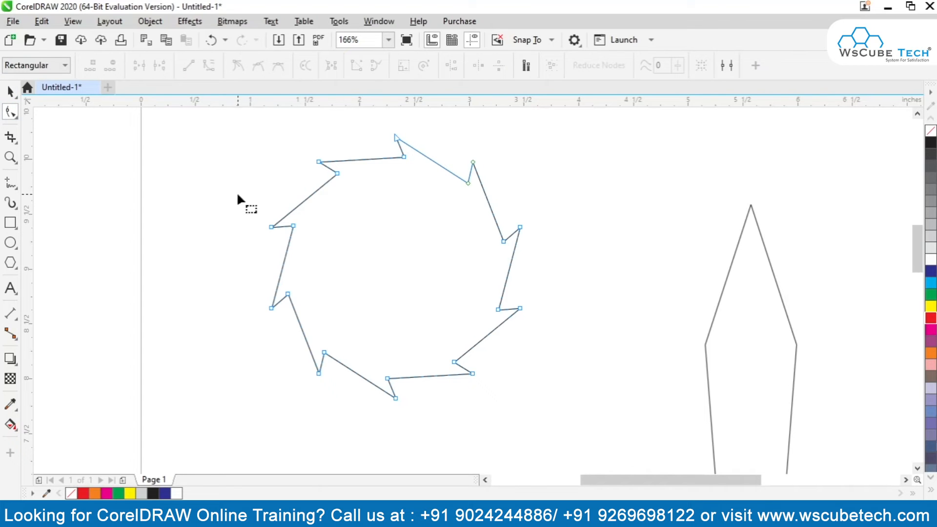
{"action": "left_click_drag", "start_coordinate": [407, 154], "coordinate": [385, 246]}
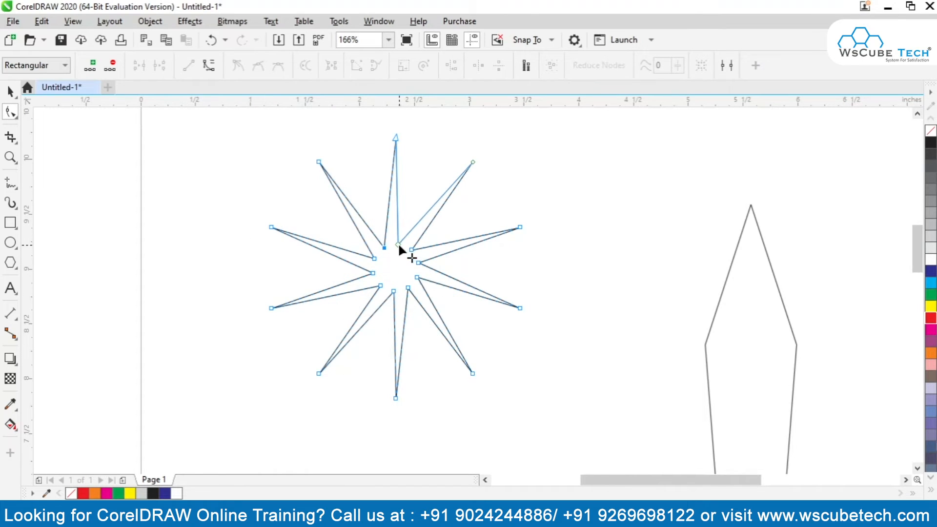
{"action": "left_click_drag", "start_coordinate": [384, 245], "coordinate": [382, 226]}
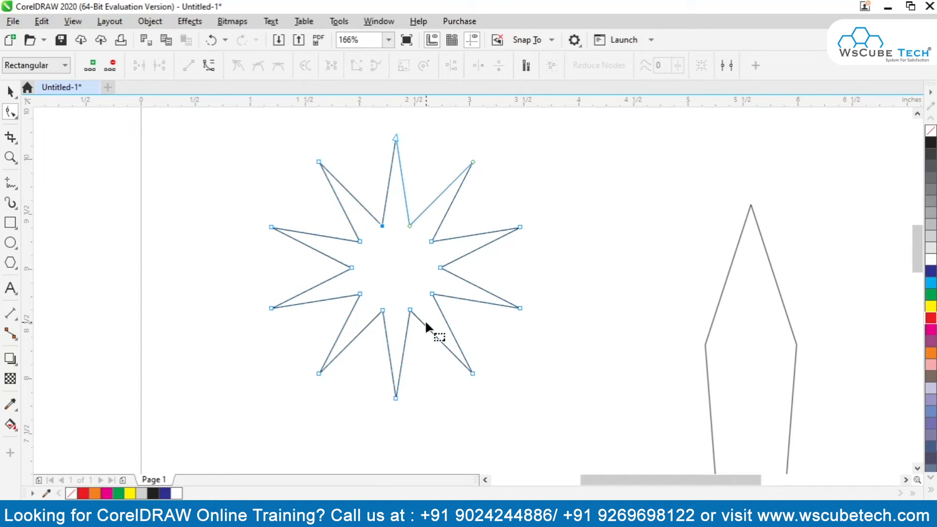
{"action": "left_click", "coordinate": [14, 272]}
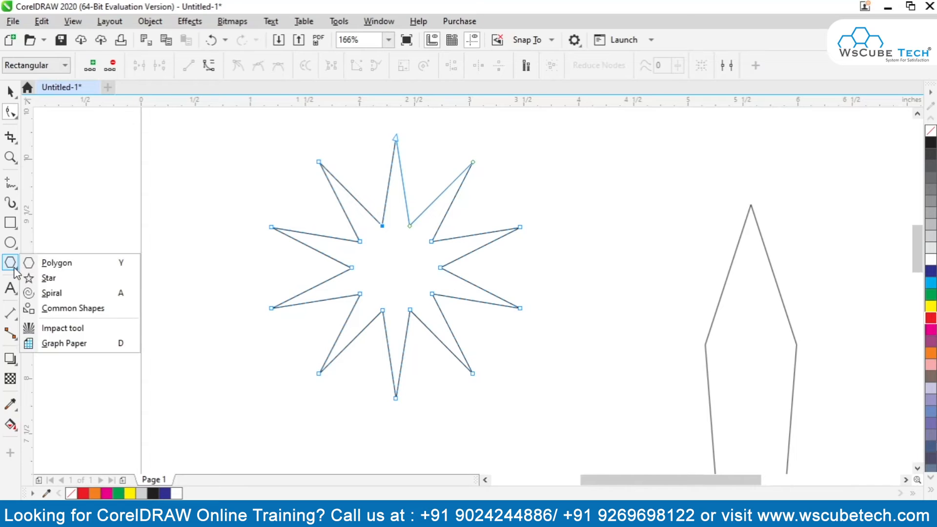
{"action": "left_click", "coordinate": [39, 262]}
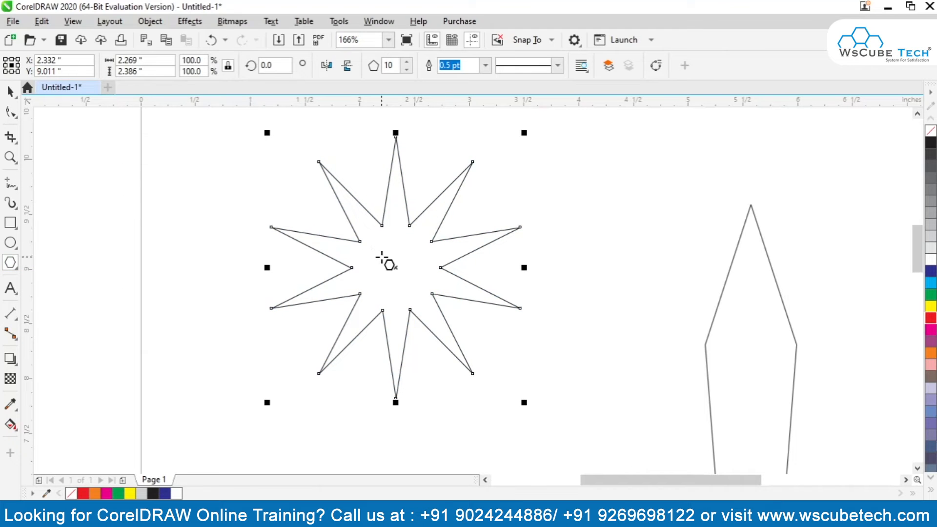
Pull the star-shaped polygon's inner nodes outward into a wheel about 3.07 by 3.13 inches and move it to about X 2.11, Y 9.61 inches.
{"action": "left_click", "coordinate": [11, 112]}
{"action": "left_click_drag", "start_coordinate": [382, 226], "coordinate": [281, 138]}
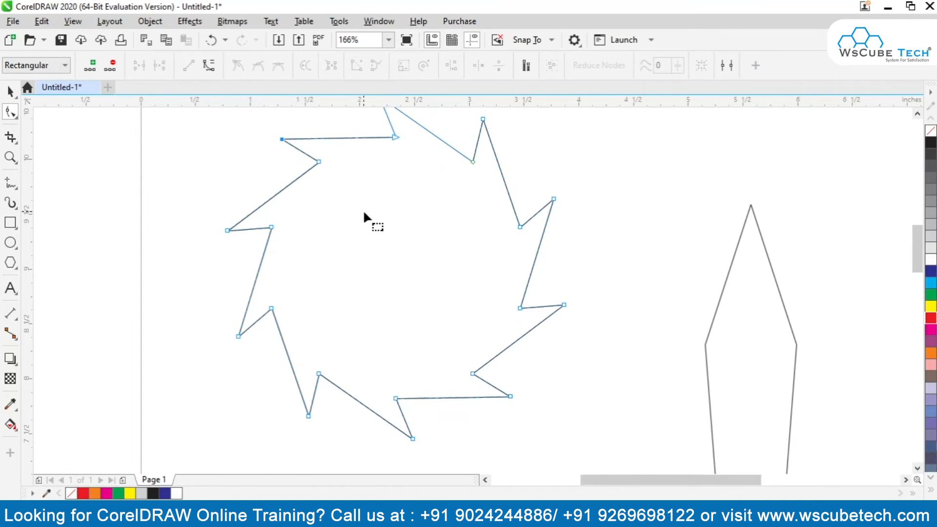
{"action": "scroll", "coordinate": [374, 233], "scroll_direction": "down", "scroll_amount": 3}
{"action": "left_click", "coordinate": [11, 91]}
{"action": "left_click_drag", "start_coordinate": [369, 225], "coordinate": [358, 195]}
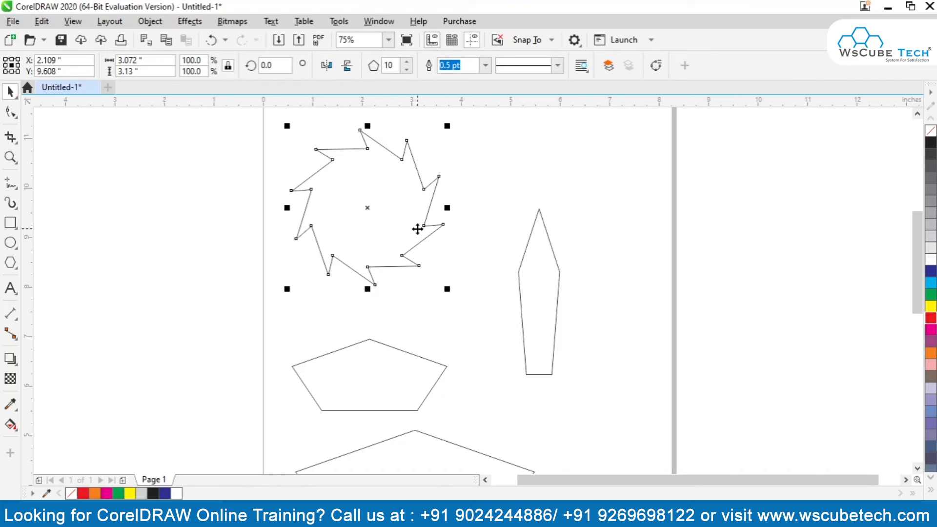
Draw a five-pointed star about 1.61 by 1.37 inches outside the page, beside the toothed wheel.
{"action": "left_click", "coordinate": [20, 271]}
{"action": "left_click", "coordinate": [19, 271]}
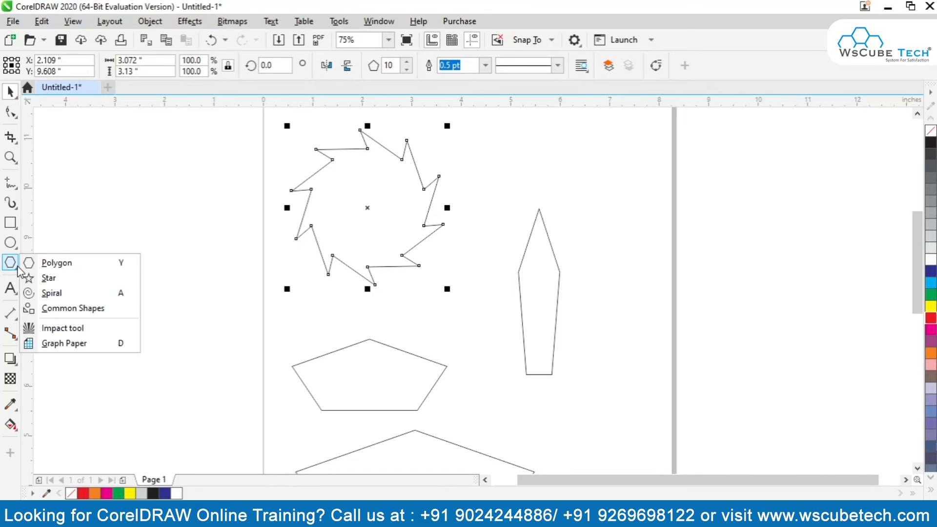
{"action": "left_click", "coordinate": [44, 278]}
{"action": "left_click_drag", "start_coordinate": [166, 198], "coordinate": [251, 277]}
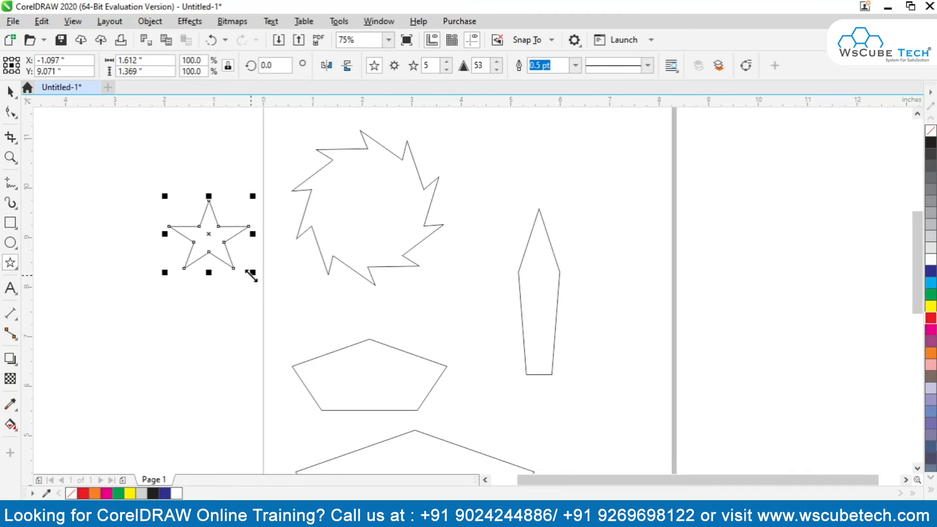
Set the new star's number of points to 10 and its sharpness to 64.
{"action": "left_click", "coordinate": [447, 63]}
{"action": "left_click", "coordinate": [447, 62]}
{"action": "left_click", "coordinate": [446, 62]}
{"action": "left_click", "coordinate": [447, 63]}
{"action": "left_click", "coordinate": [446, 62]}
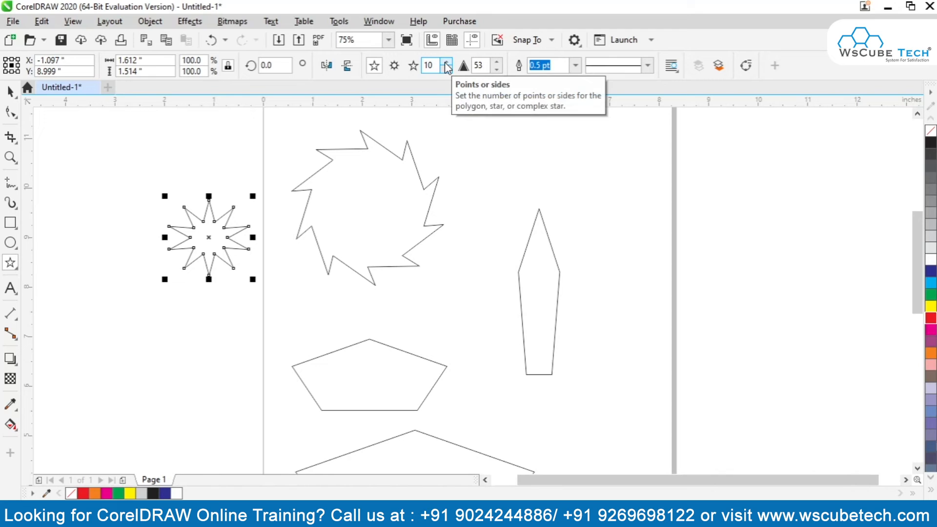
{"action": "left_click", "coordinate": [497, 62]}
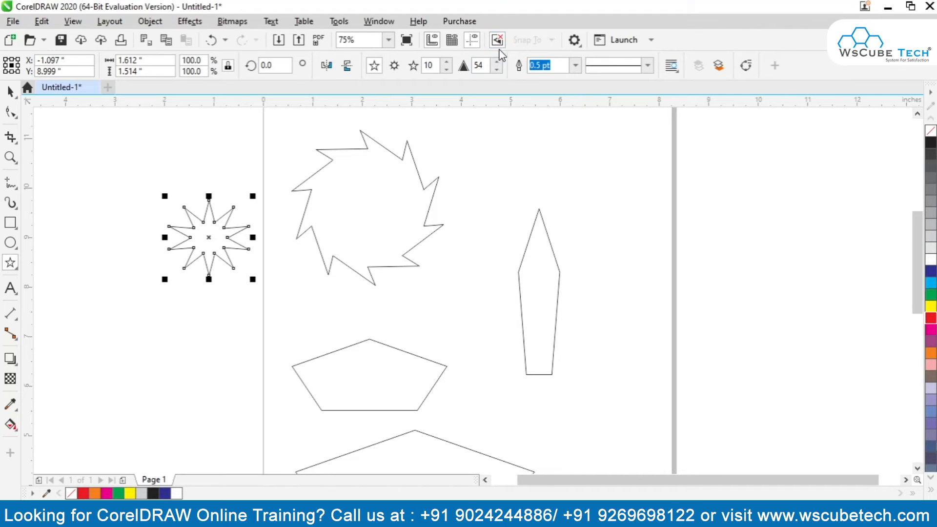
{"action": "left_click", "coordinate": [497, 62]}
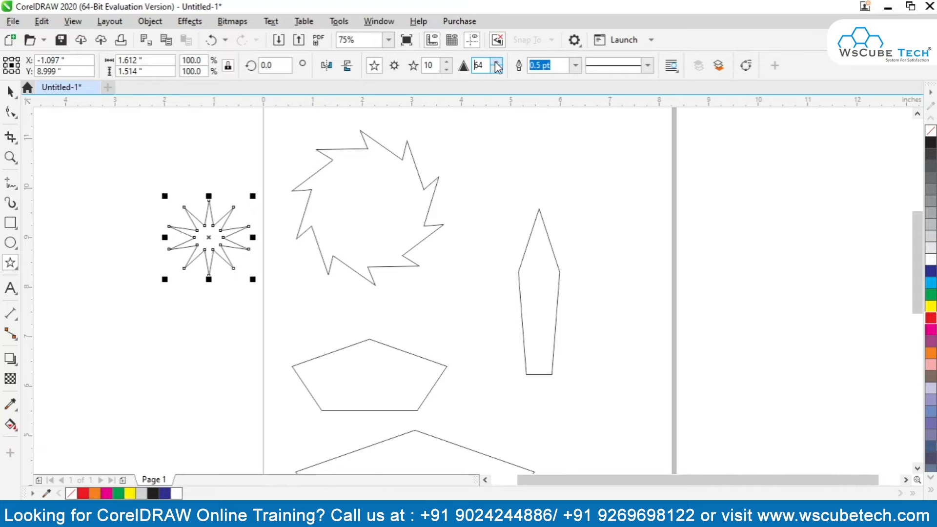
Blunt the small star's points by moving an inner node outward, and reshape the toothed wheel into long slanted points by its node.
{"action": "left_click", "coordinate": [10, 112]}
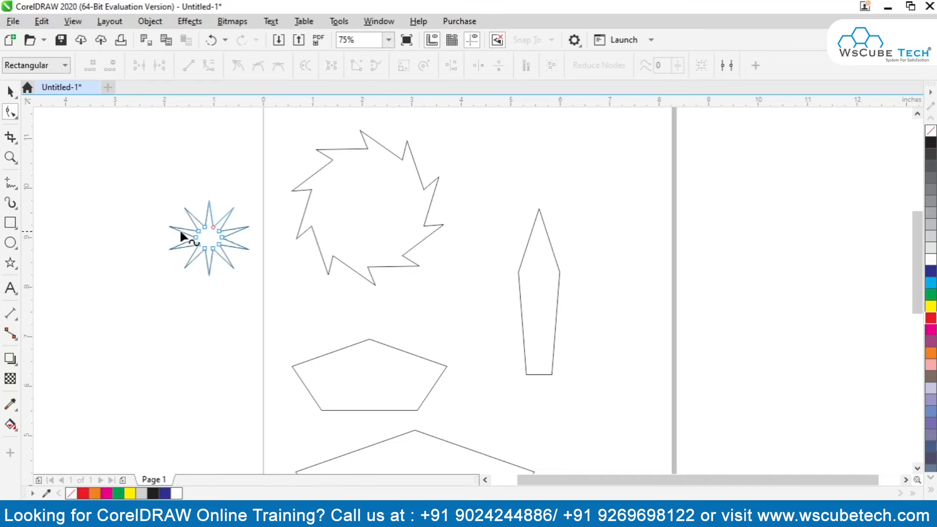
{"action": "scroll", "coordinate": [204, 224], "scroll_direction": "up", "scroll_amount": 2}
{"action": "mouse_move", "coordinate": [202, 226]}
{"action": "left_mouse_down"}
{"action": "mouse_move", "coordinate": [181, 160]}
{"action": "mouse_move", "coordinate": [195, 253]}
{"action": "mouse_move", "coordinate": [185, 208]}
{"action": "mouse_move", "coordinate": [139, 122]}
{"action": "mouse_move", "coordinate": [149, 102]}
{"action": "mouse_move", "coordinate": [174, 207]}
{"action": "mouse_move", "coordinate": [184, 208]}
{"action": "mouse_move", "coordinate": [192, 238]}
{"action": "mouse_move", "coordinate": [186, 202]}
{"action": "mouse_move", "coordinate": [203, 272]}
{"action": "mouse_move", "coordinate": [180, 218]}
{"action": "mouse_move", "coordinate": [191, 241]}
{"action": "mouse_move", "coordinate": [224, 236]}
{"action": "mouse_move", "coordinate": [219, 259]}
{"action": "mouse_move", "coordinate": [191, 204]}
{"action": "mouse_move", "coordinate": [214, 247]}
{"action": "mouse_move", "coordinate": [200, 236]}
{"action": "left_mouse_up"}
{"action": "left_click", "coordinate": [418, 257]}
{"action": "left_click_drag", "start_coordinate": [416, 250], "coordinate": [461, 225]}
Sharpen the small ten-pointed star to a sharpness of 72 by moving its inner nodes toward the centre.
{"action": "left_click", "coordinate": [228, 277]}
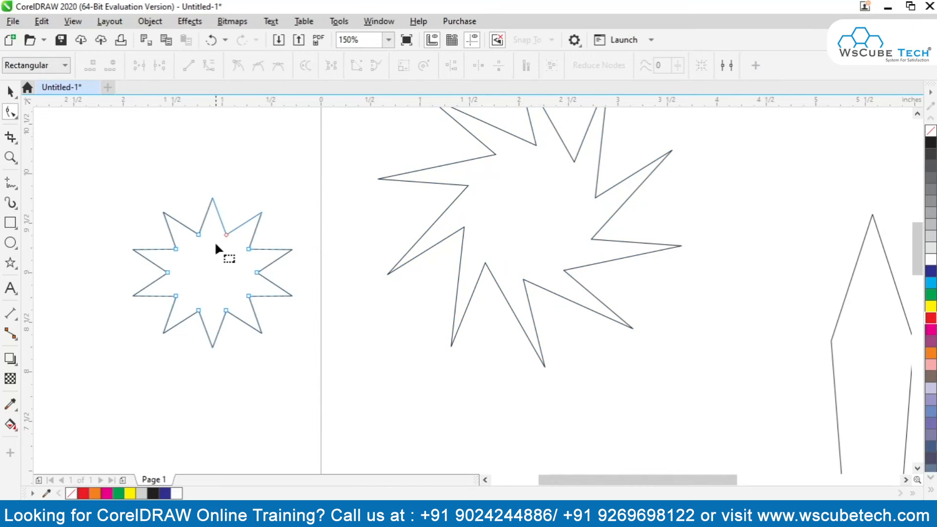
{"action": "left_click_drag", "start_coordinate": [226, 236], "coordinate": [221, 259]}
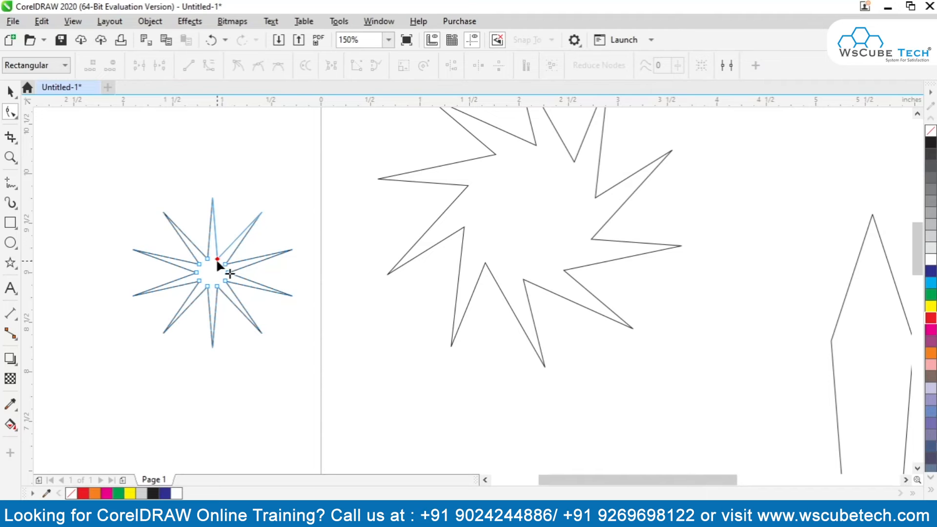
{"action": "mouse_move", "coordinate": [220, 261]}
{"action": "left_mouse_down"}
{"action": "mouse_move", "coordinate": [222, 182]}
{"action": "mouse_move", "coordinate": [230, 247]}
{"action": "mouse_move", "coordinate": [220, 253]}
{"action": "left_mouse_up"}
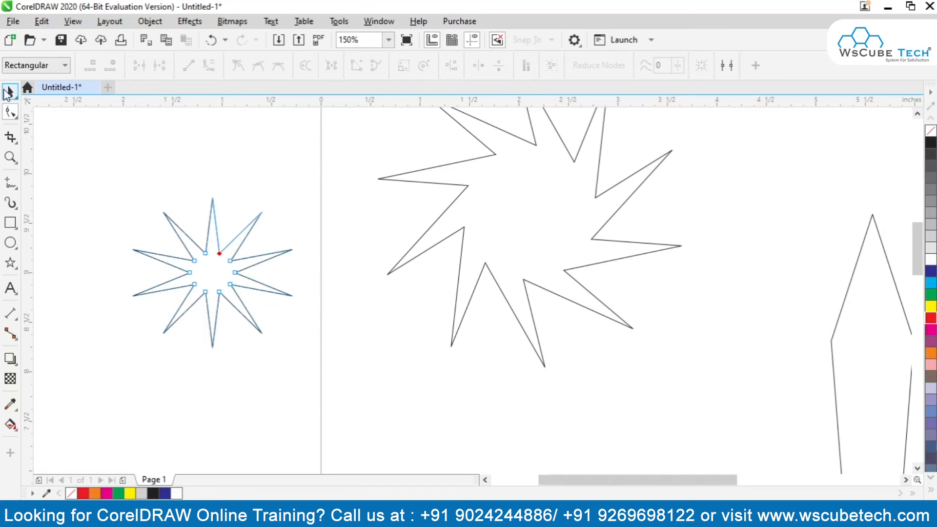
Draw another five-pointed star about 1.22 by 1.14 inches below the toothed wheel, just inside the page edge.
{"action": "left_click", "coordinate": [10, 263]}
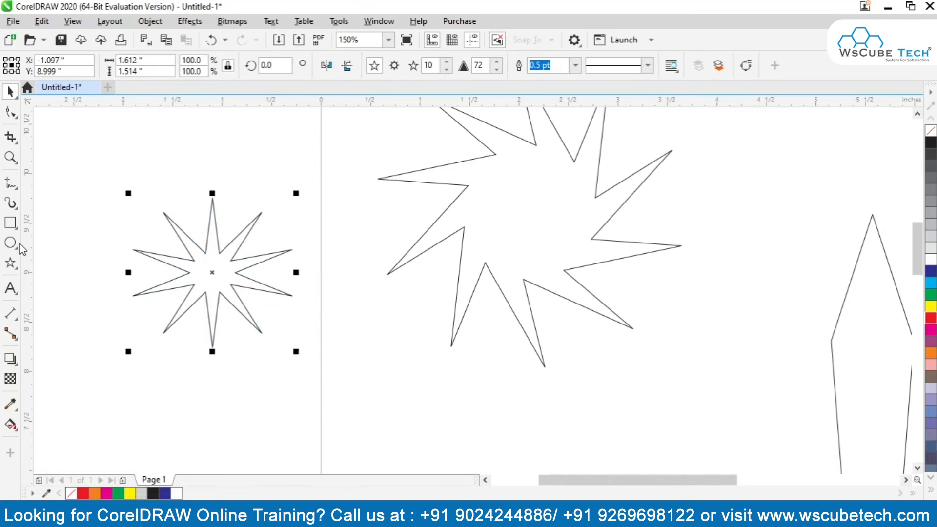
{"action": "left_click", "coordinate": [13, 269]}
{"action": "left_click", "coordinate": [44, 282]}
{"action": "left_click_drag", "start_coordinate": [332, 309], "coordinate": [459, 431]}
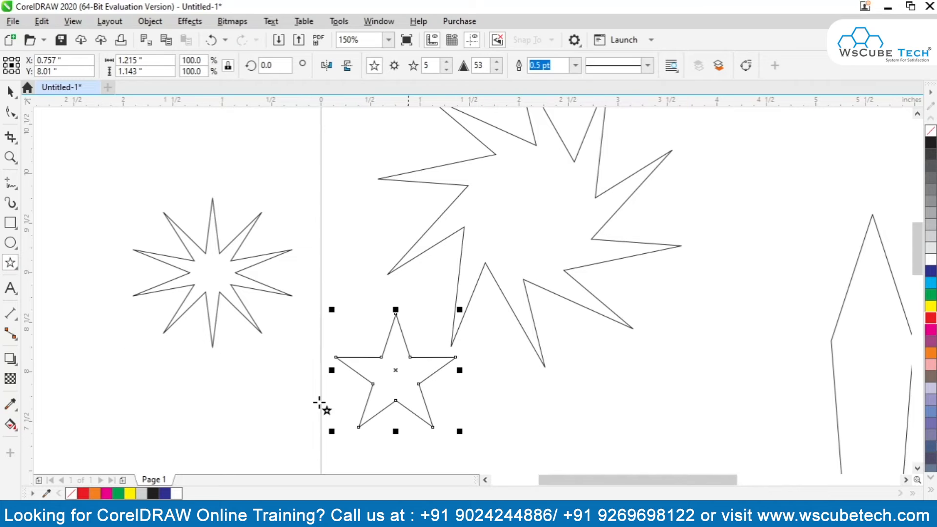
Draw a small spiral with 4 revolutions above the ten-pointed star outside the page.
{"action": "left_click", "coordinate": [12, 266]}
{"action": "left_click", "coordinate": [14, 292]}
{"action": "left_click", "coordinate": [16, 266]}
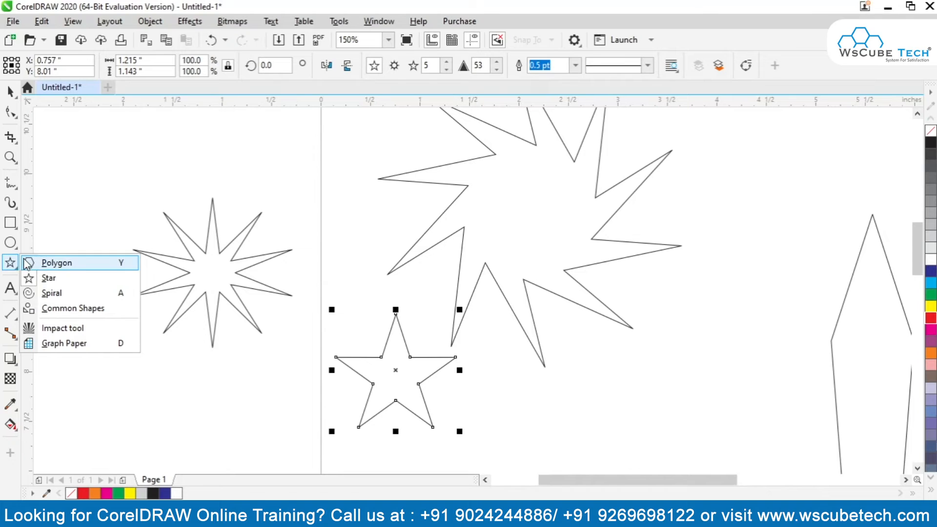
{"action": "left_click", "coordinate": [36, 307]}
{"action": "left_click", "coordinate": [8, 265]}
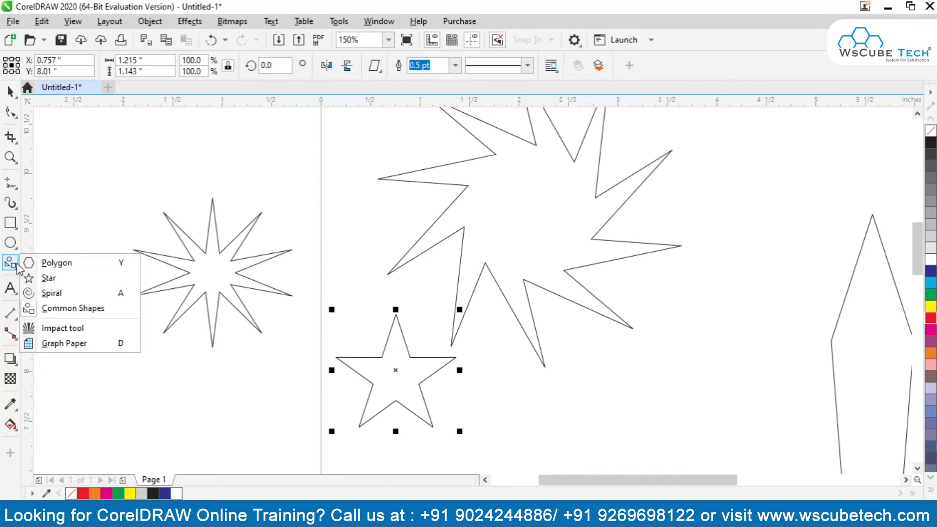
{"action": "left_click", "coordinate": [29, 295]}
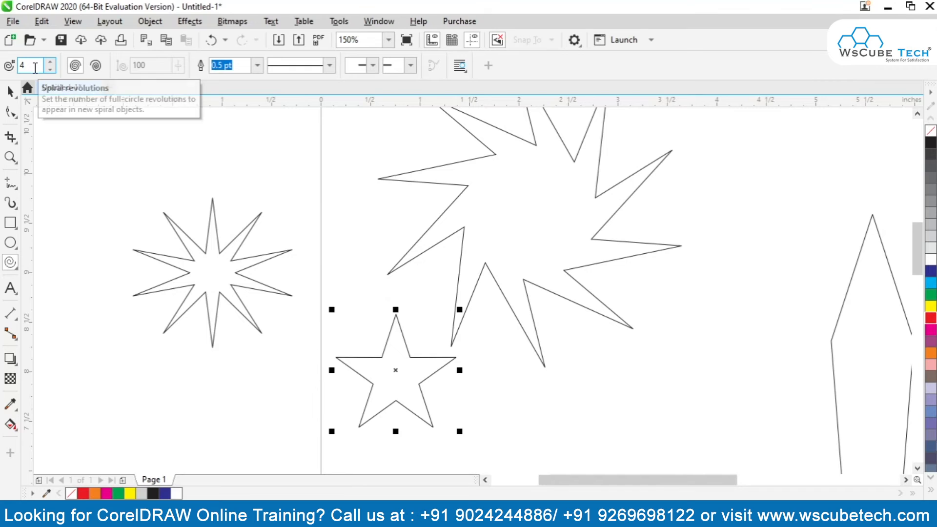
{"action": "left_click_drag", "start_coordinate": [130, 141], "coordinate": [185, 195]}
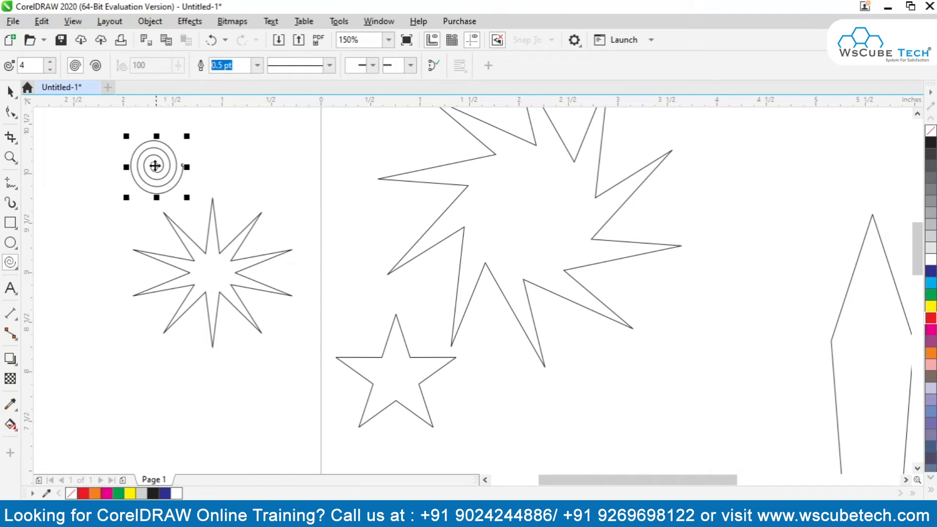
Draw a second small spiral with 2 revolutions beside the first, rotate it by about 82.6 degrees and deselect it.
{"action": "left_click", "coordinate": [51, 70]}
{"action": "left_click", "coordinate": [51, 70]}
{"action": "left_click_drag", "start_coordinate": [237, 142], "coordinate": [282, 183]}
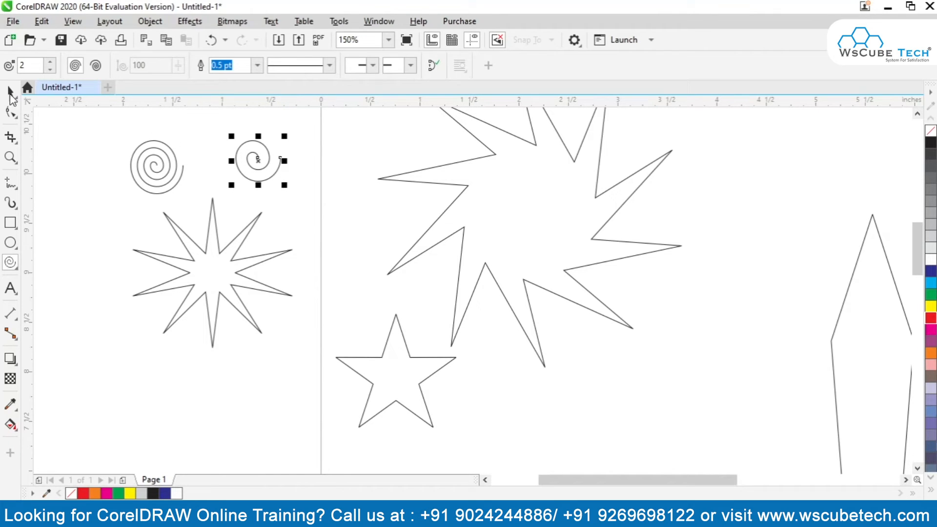
{"action": "left_click", "coordinate": [11, 93]}
{"action": "left_click", "coordinate": [261, 162]}
{"action": "left_click_drag", "start_coordinate": [231, 135], "coordinate": [218, 188]}
{"action": "left_click", "coordinate": [303, 268]}
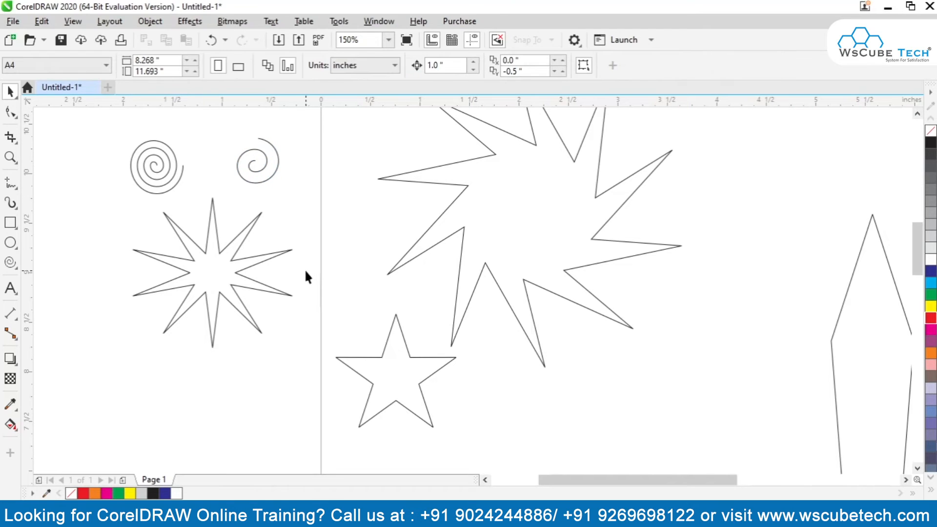
Enlarge the two-revolution spiral to about 3.76 by 4.06 inches beside the page, and close its curve and undo the closing.
{"action": "key", "text": "shift+F4"}
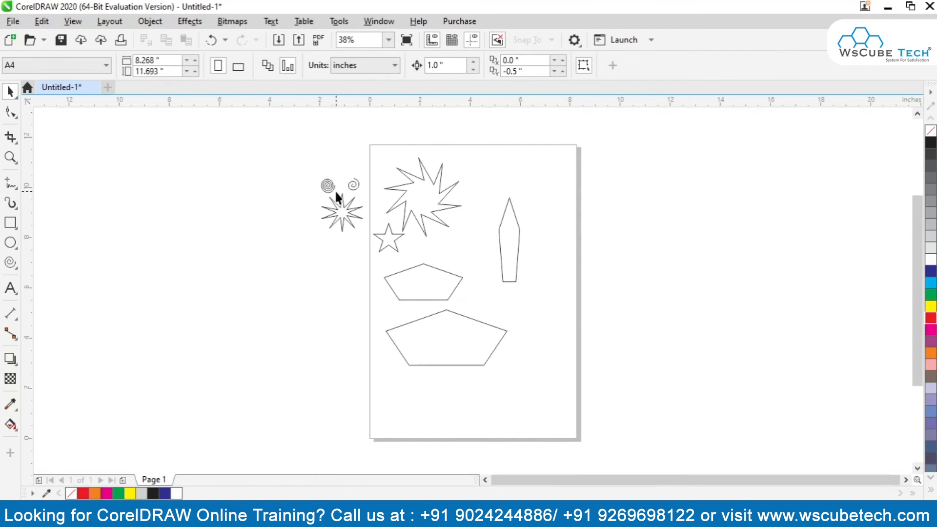
{"action": "left_click_drag", "start_coordinate": [351, 185], "coordinate": [346, 365]}
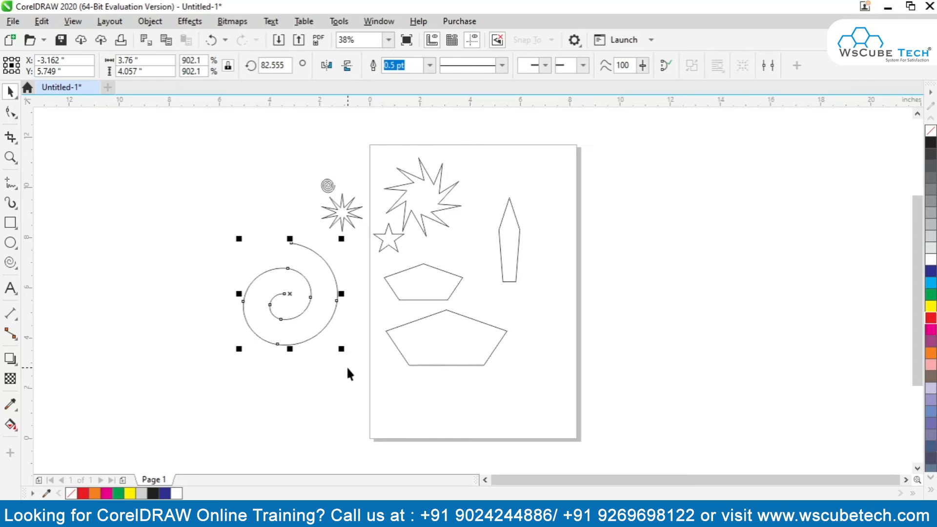
{"action": "left_click", "coordinate": [664, 67]}
{"action": "key", "text": "ctrl+z"}
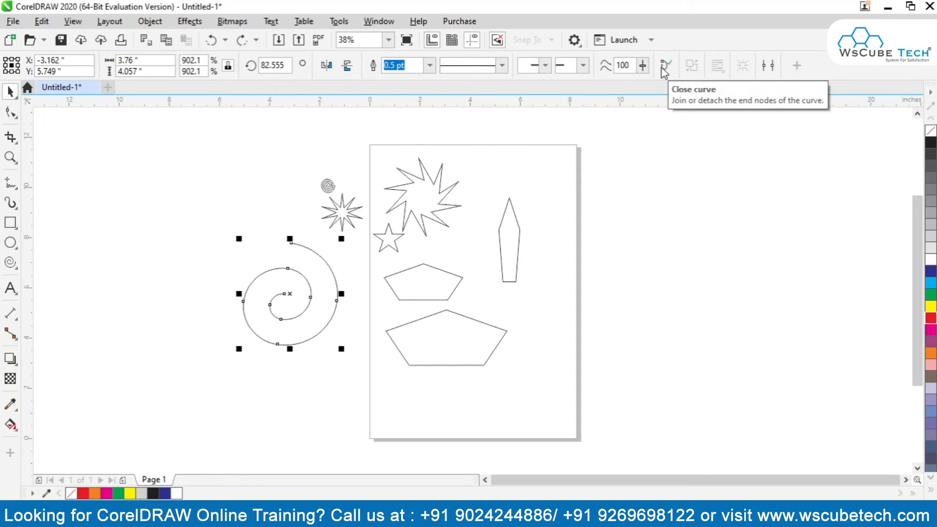
Select all the shapes on and around the page and delete them.
{"action": "left_click_drag", "start_coordinate": [227, 134], "coordinate": [643, 458]}
{"action": "key", "text": "Delete"}
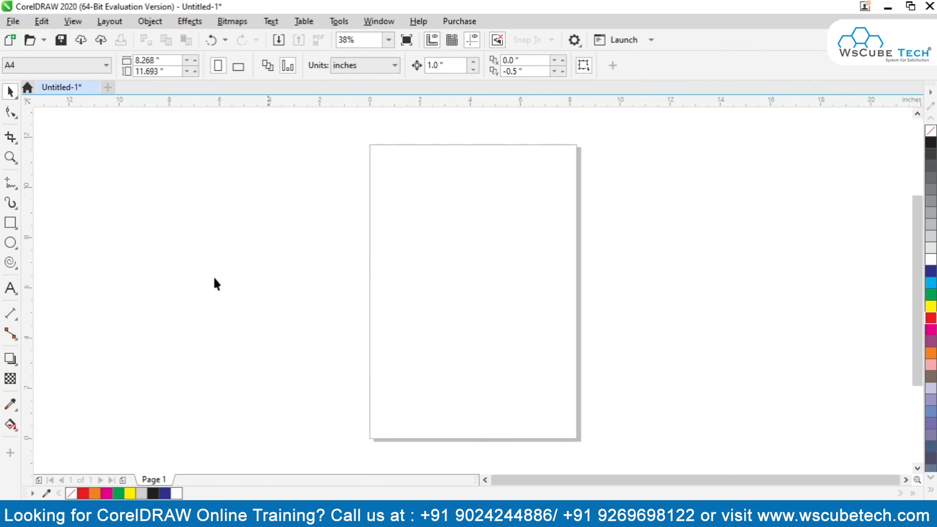
Draw a two-revolution spiral about 0.987 inches in size near the page's upper-left corner.
{"action": "left_click", "coordinate": [10, 262]}
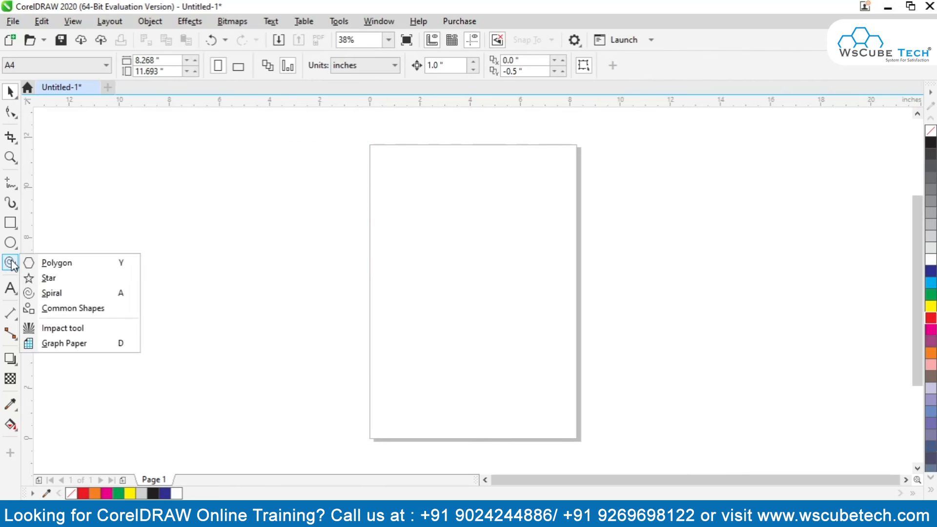
{"action": "left_click", "coordinate": [49, 293]}
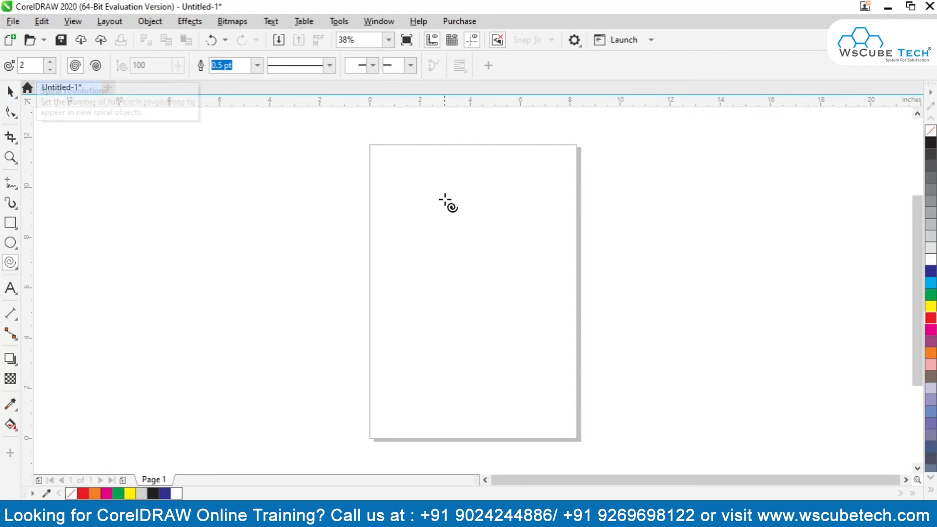
{"action": "left_click_drag", "start_coordinate": [403, 194], "coordinate": [422, 213]}
{"action": "left_click", "coordinate": [11, 91]}
{"action": "key", "text": "F2"}
{"action": "left_click_drag", "start_coordinate": [368, 130], "coordinate": [578, 281]}
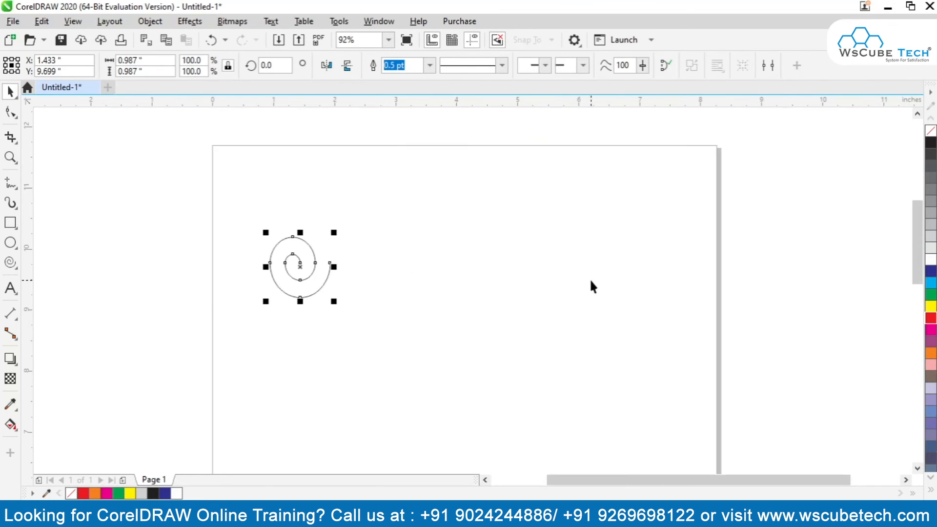
Rotate the spiral to about 110 degrees and deselect it.
{"action": "left_click", "coordinate": [299, 266]}
{"action": "left_click_drag", "start_coordinate": [300, 300], "coordinate": [269, 326]}
{"action": "left_click", "coordinate": [299, 267]}
{"action": "left_click", "coordinate": [298, 264]}
{"action": "left_click", "coordinate": [263, 324]}
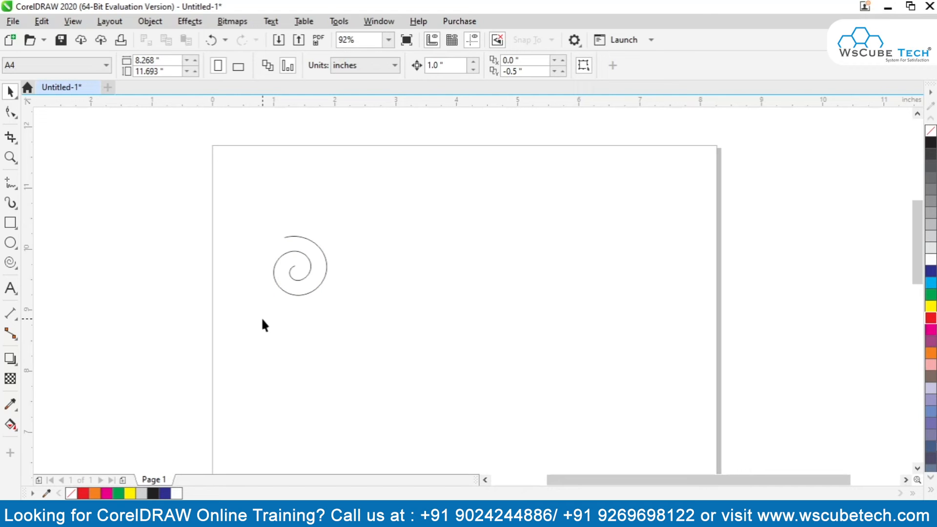
Make a horizontally mirrored copy of the spiral and place it directly to the right of the original.
{"action": "left_click", "coordinate": [299, 295]}
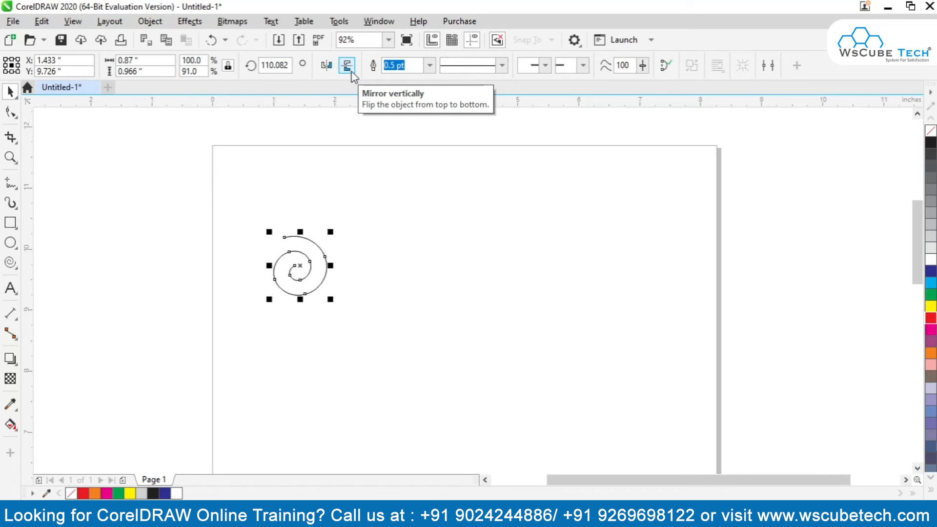
{"action": "left_click", "coordinate": [328, 67]}
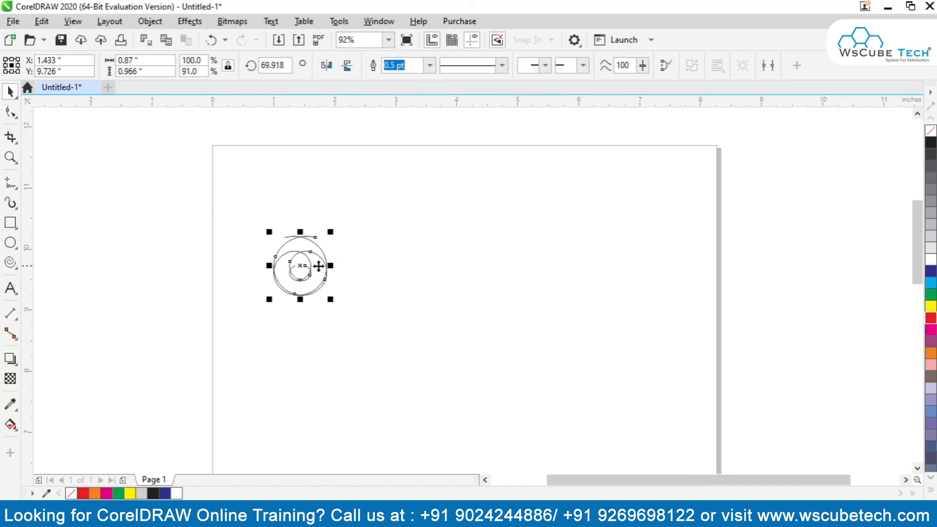
{"action": "left_click_drag", "start_coordinate": [302, 265], "coordinate": [353, 265]}
{"action": "key", "text": "Right"}
{"action": "key", "text": "Left"}
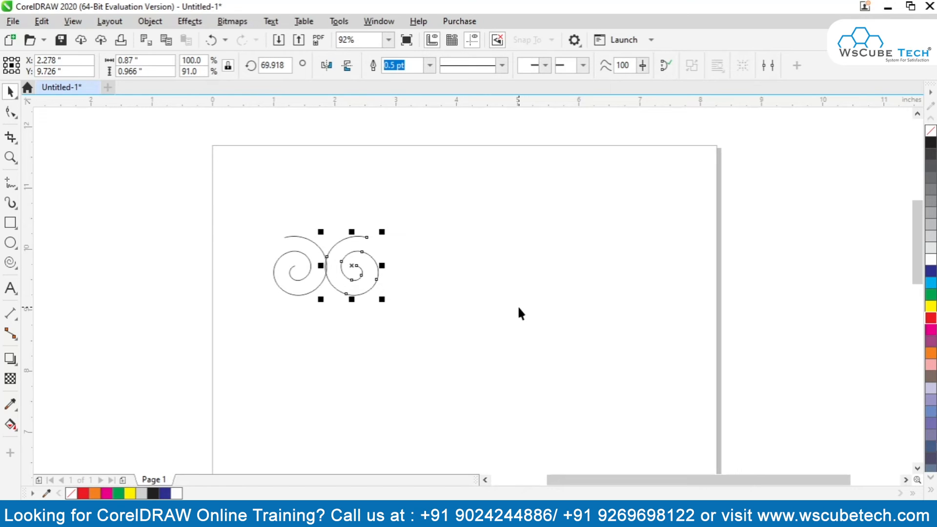
{"action": "left_click", "coordinate": [518, 308]}
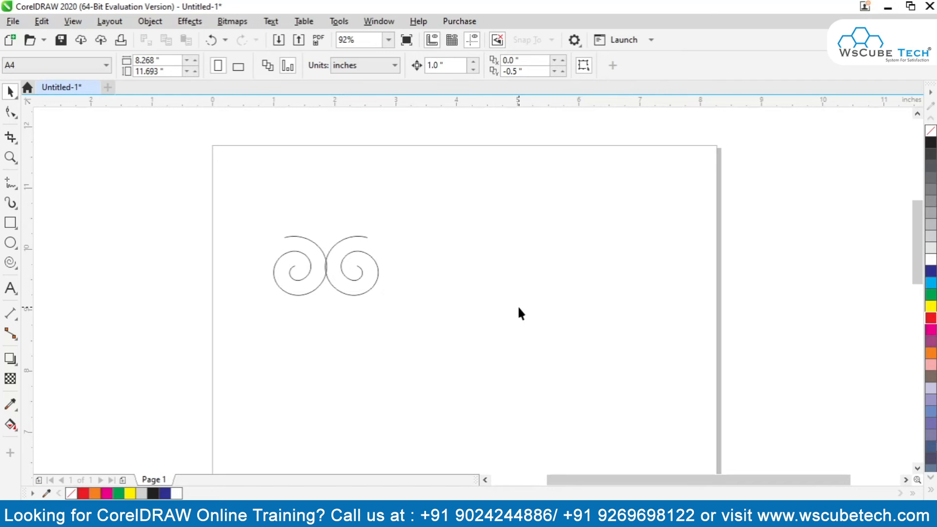
Set the document's nudge distance to 0.01 inches.
{"action": "left_click", "coordinate": [442, 65]}
{"action": "type", "text": "0.1"}
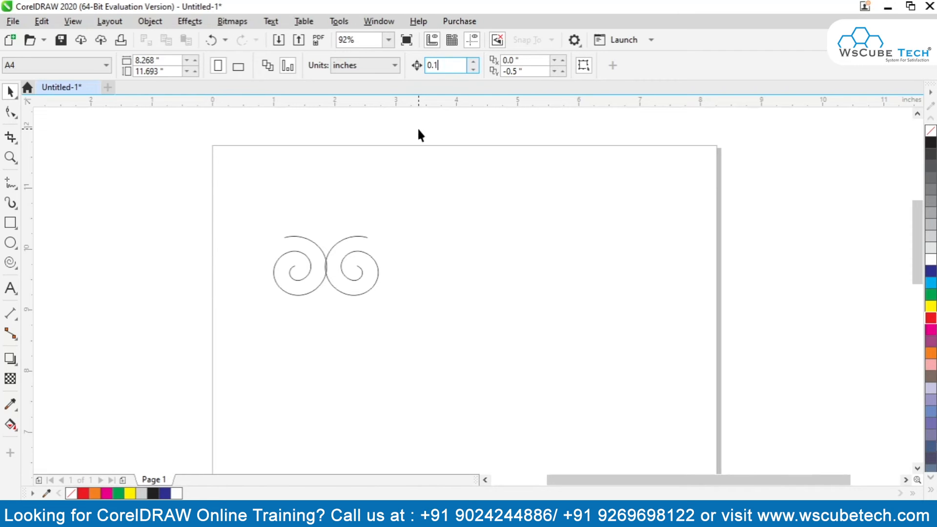
{"action": "key", "text": "Return"}
{"action": "type", "text": "0.01"}
{"action": "key", "text": "Return"}
Nudge the mirrored spiral 0.02 inches to the right so the two outer curves just touch, and deselect it.
{"action": "left_click", "coordinate": [359, 274]}
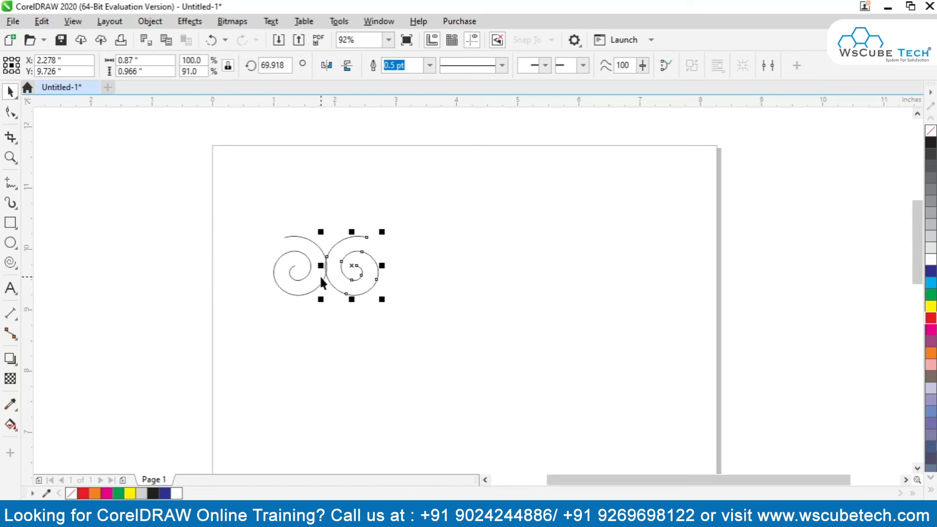
{"action": "key", "text": "Right"}
{"action": "key", "text": "Right"}
{"action": "scroll", "coordinate": [320, 282], "scroll_direction": "up", "scroll_amount": 5}
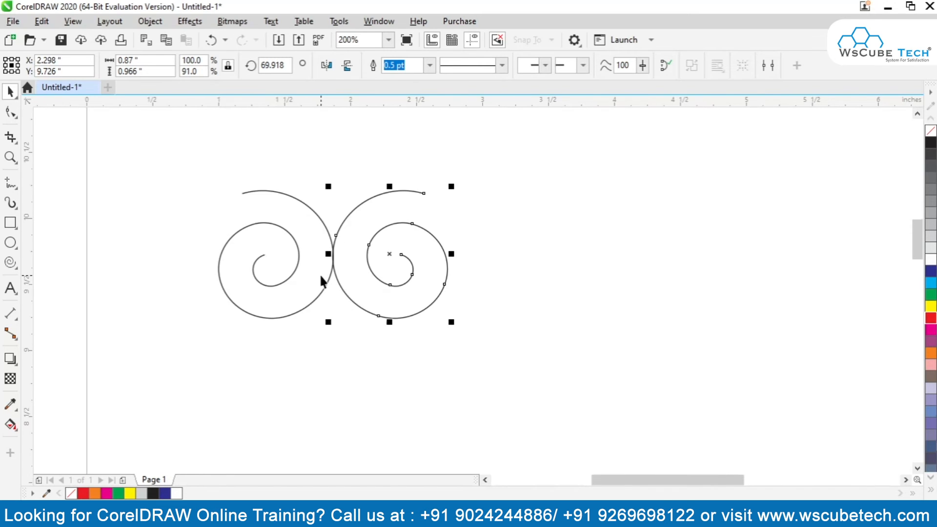
{"action": "left_click", "coordinate": [400, 356]}
Duplicate both spirals in place and mirror the copy vertically.
{"action": "scroll", "coordinate": [400, 356], "scroll_direction": "down", "scroll_amount": 3}
{"action": "left_click_drag", "start_coordinate": [126, 183], "coordinate": [596, 436]}
{"action": "key", "text": "ctrl+c"}
{"action": "key", "text": "ctrl+v"}
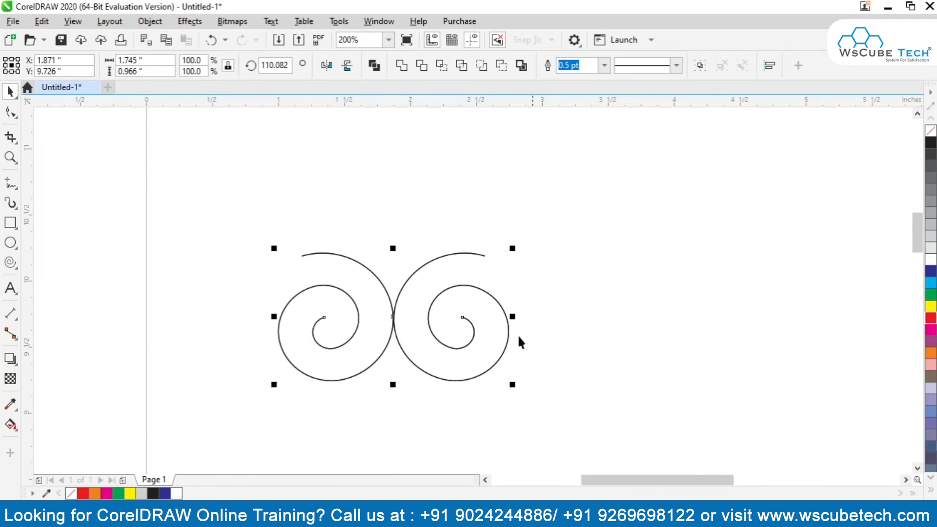
{"action": "left_click", "coordinate": [349, 65]}
Nudge the flipped pair up to Y 10.696 inches so its curves meet the lower pair, and deselect it.
{"action": "key", "text": "Up"}
{"action": "key", "text": "Up"}
{"action": "key", "text": "Up"}
{"action": "key", "text": "Up"}
{"action": "key", "text": "Up"}
{"action": "key", "text": "Up"}
{"action": "key", "text": "Up"}
{"action": "key", "text": "Up"}
{"action": "key", "text": "Up"}
{"action": "key", "text": "Up"}
{"action": "key", "text": "Up"}
{"action": "key", "text": "Up"}
{"action": "key", "text": "Up"}
{"action": "key", "text": "Up"}
{"action": "key", "text": "Up"}
{"action": "key", "text": "Up"}
{"action": "key", "text": "Up"}
{"action": "key", "text": "Up"}
{"action": "key", "text": "Up"}
{"action": "key", "text": "Up"}
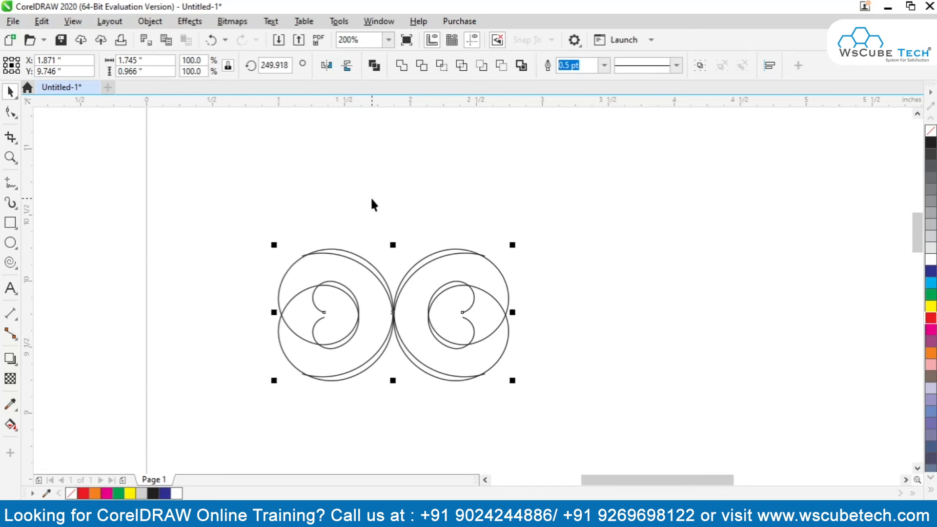
{"action": "key", "text": "Up"}
{"action": "key", "text": "Up"}
{"action": "key", "text": "Up"}
{"action": "key", "text": "Up"}
{"action": "key", "text": "Up"}
{"action": "key", "text": "Up"}
{"action": "key", "text": "Up"}
{"action": "key", "text": "Up"}
{"action": "key", "text": "Up"}
{"action": "key", "text": "Up"}
{"action": "key", "text": "Up"}
{"action": "key", "text": "Up"}
{"action": "key", "text": "Up"}
{"action": "key", "text": "Up"}
{"action": "key", "text": "Up"}
{"action": "key", "text": "Up"}
{"action": "key", "text": "Up"}
{"action": "key", "text": "Up"}
{"action": "key", "text": "Up"}
{"action": "key", "text": "Up"}
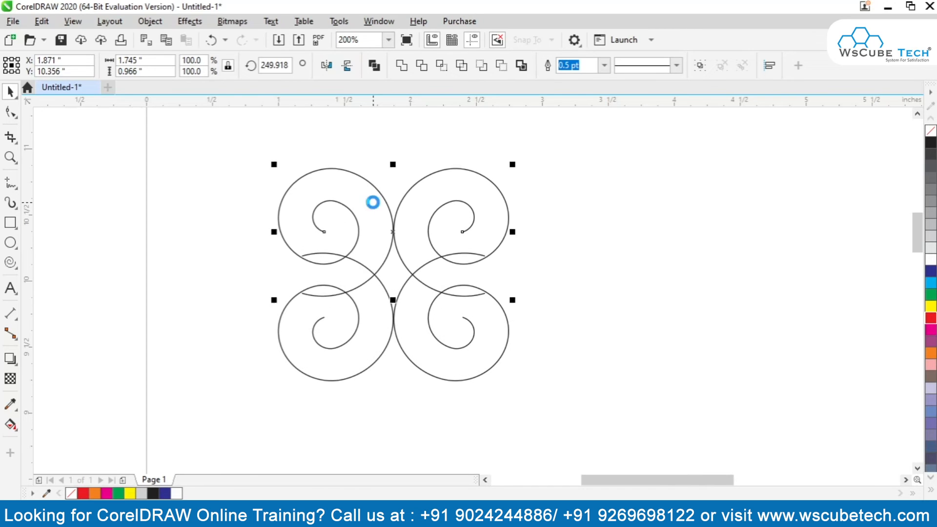
{"action": "key", "text": "Up"}
{"action": "key", "text": "Up"}
{"action": "key", "text": "Up"}
{"action": "key", "text": "Up"}
{"action": "key", "text": "Up"}
{"action": "key", "text": "Up"}
{"action": "key", "text": "Up"}
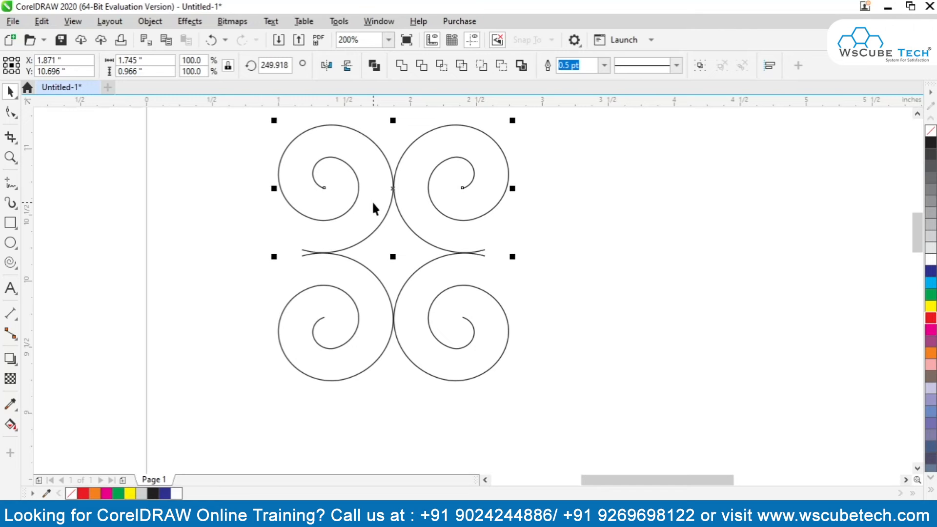
{"action": "key", "text": "F4"}
{"action": "left_click", "coordinate": [196, 336]}
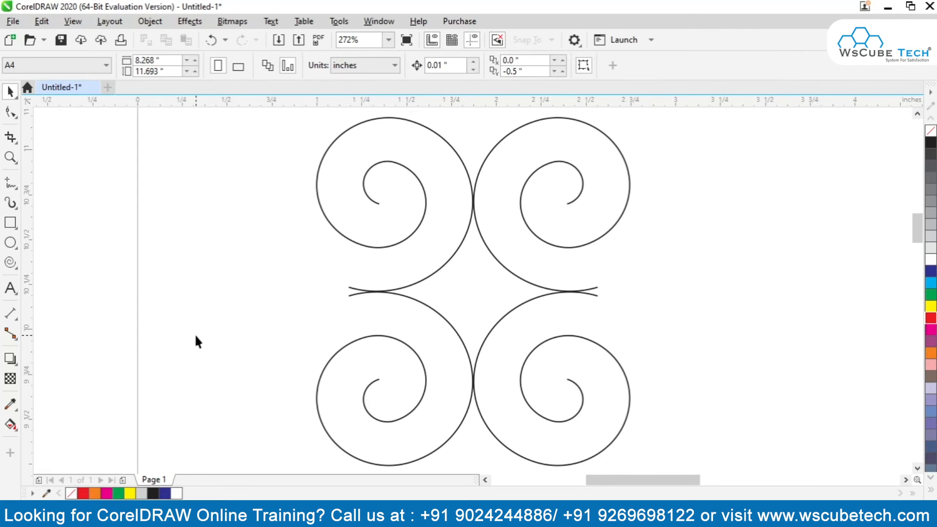
Make a mirrored copy of the whole four-spiral motif directly to its right.
{"action": "key", "text": "shift+F4"}
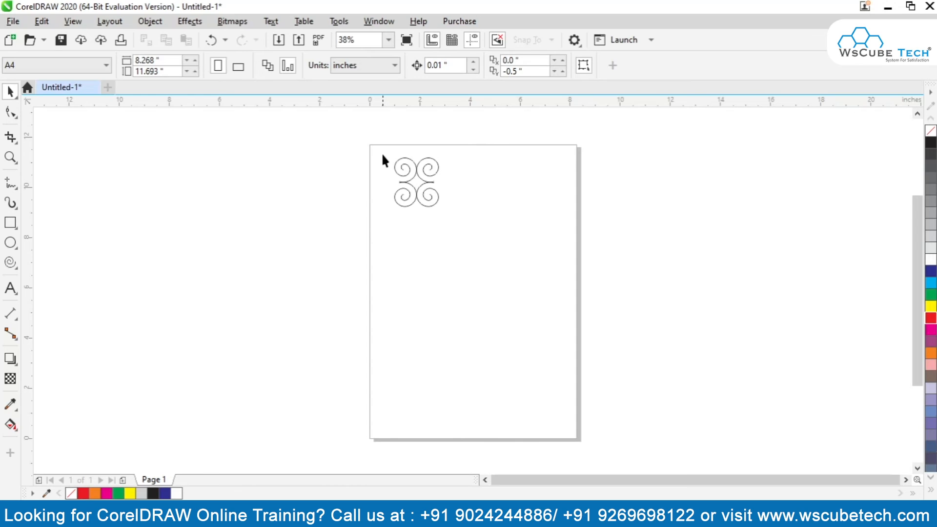
{"action": "left_click_drag", "start_coordinate": [477, 219], "coordinate": [480, 226]}
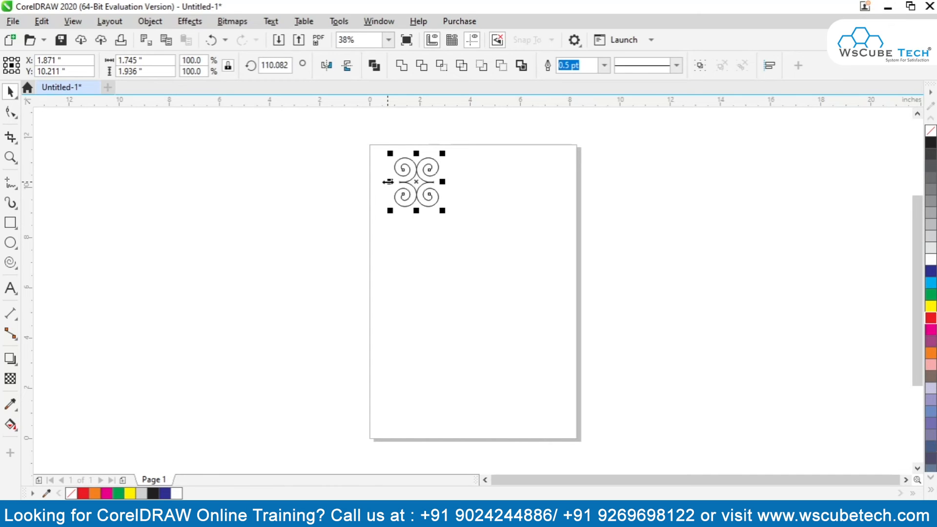
{"action": "left_click_drag", "start_coordinate": [388, 181], "coordinate": [454, 181]}
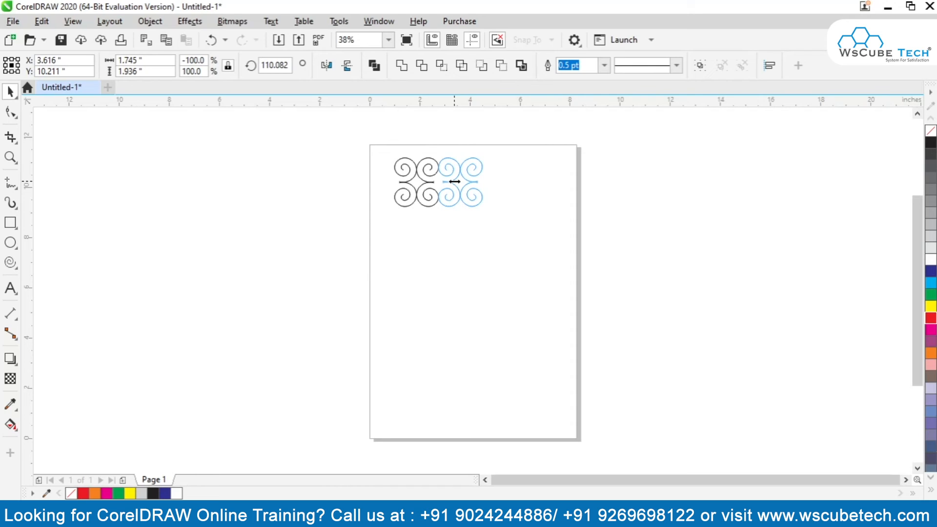
{"action": "left_click_drag", "start_coordinate": [453, 182], "coordinate": [448, 183]}
{"action": "left_click_drag", "start_coordinate": [446, 183], "coordinate": [447, 183]}
Mirror-copy the double motif downward, and mirror-copy the resulting four-by-four block to the right across the page.
{"action": "left_click_drag", "start_coordinate": [515, 248], "coordinate": [347, 139]}
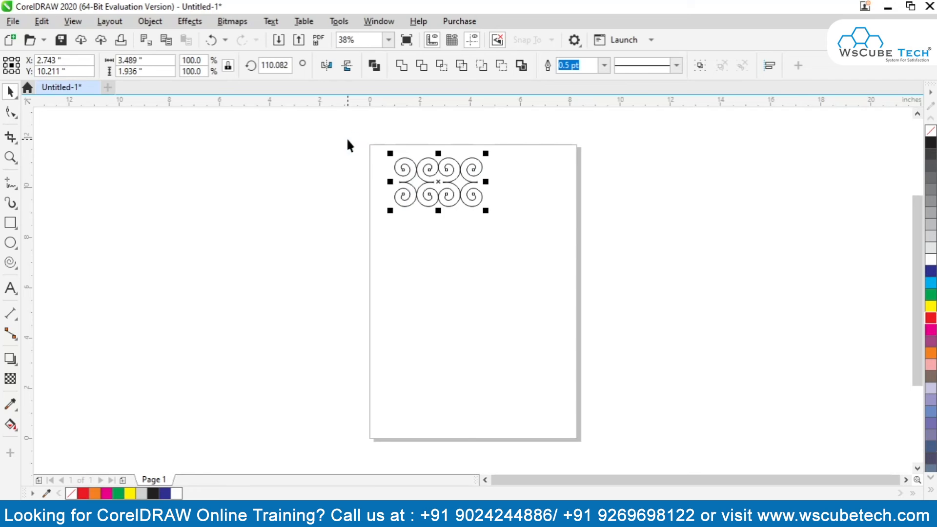
{"action": "left_click_drag", "start_coordinate": [438, 154], "coordinate": [437, 220]}
{"action": "left_click_drag", "start_coordinate": [381, 149], "coordinate": [532, 281]}
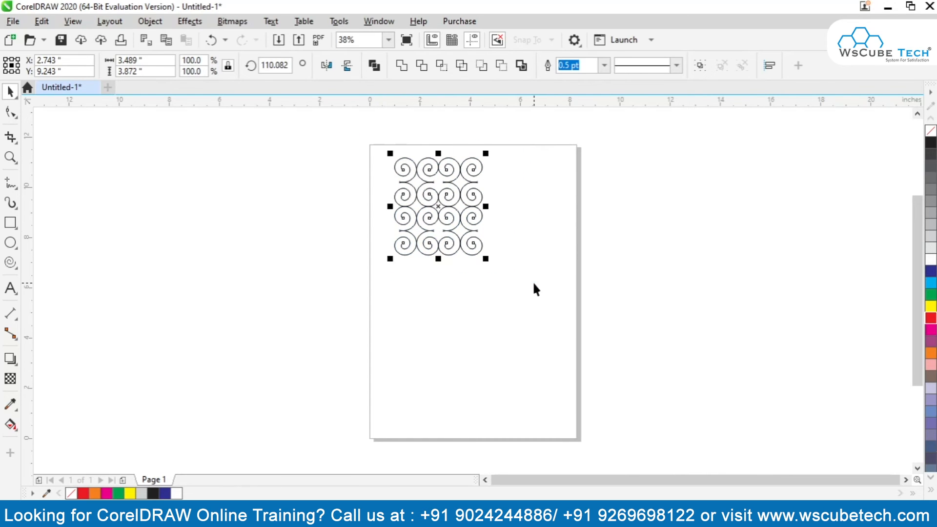
{"action": "left_click_drag", "start_coordinate": [391, 207], "coordinate": [505, 240]}
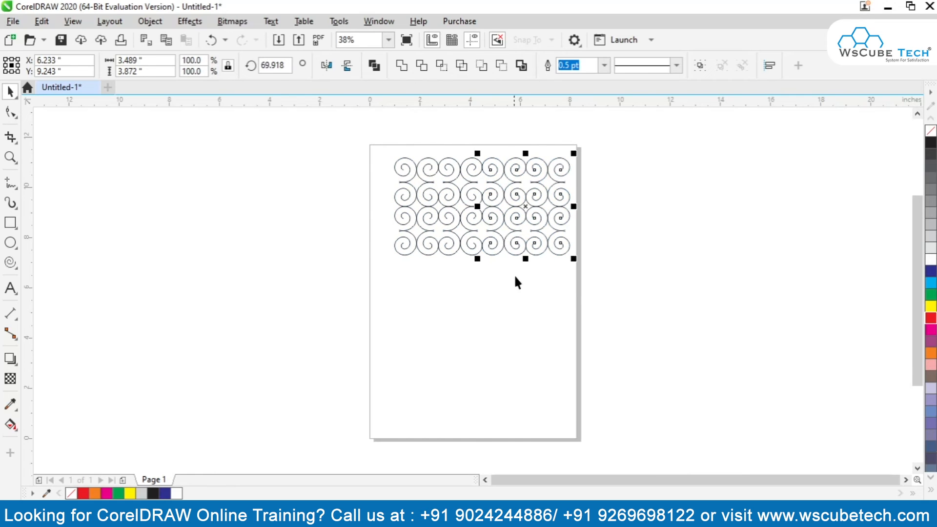
Delete all the spirals except the leftmost column.
{"action": "left_click", "coordinate": [589, 282]}
{"action": "left_click_drag", "start_coordinate": [414, 141], "coordinate": [519, 299]}
{"action": "key", "text": "Delete"}
Try a solid triangular start arrowhead on the column's top spiral and undo it.
{"action": "key", "text": "z"}
{"action": "left_click", "coordinate": [389, 197]}
{"action": "scroll", "coordinate": [390, 197], "scroll_direction": "up", "scroll_amount": 3}
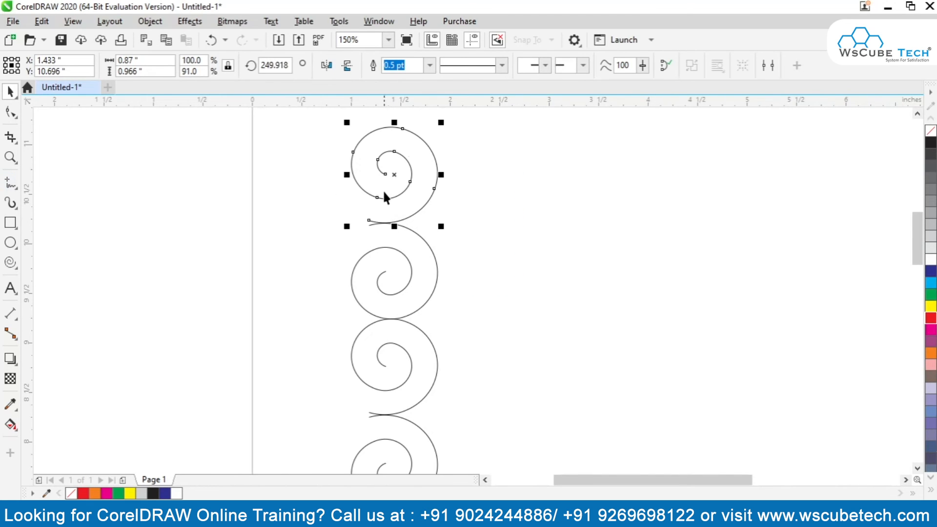
{"action": "left_click", "coordinate": [544, 65]}
{"action": "left_click", "coordinate": [537, 129]}
{"action": "left_click", "coordinate": [545, 65]}
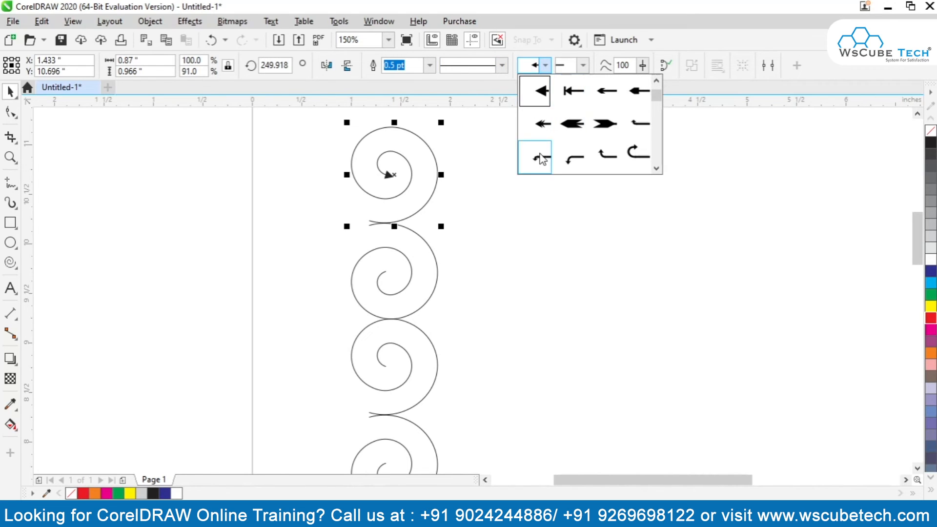
{"action": "left_click", "coordinate": [567, 68]}
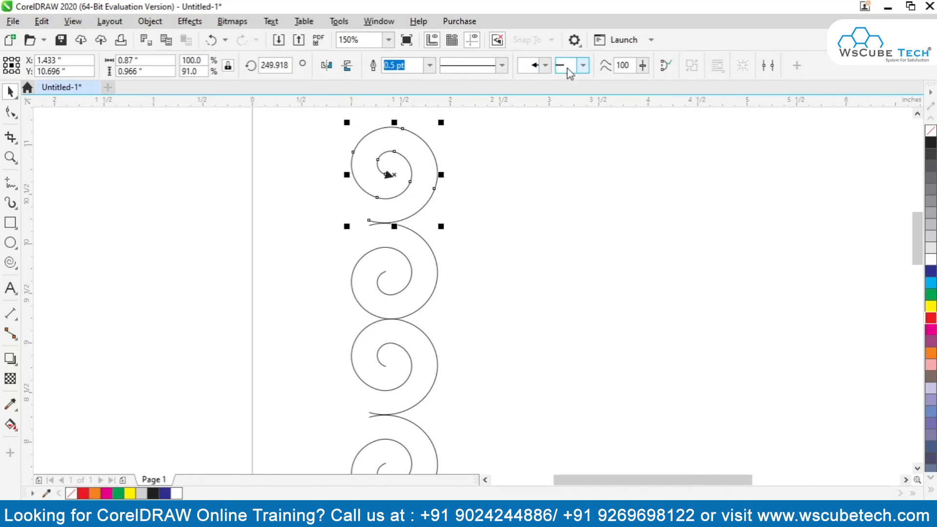
{"action": "key", "text": "ctrl+z"}
Give the top spiral an open end arrowhead and a 1.5 pt outline, and deselect it.
{"action": "left_click", "coordinate": [583, 65]}
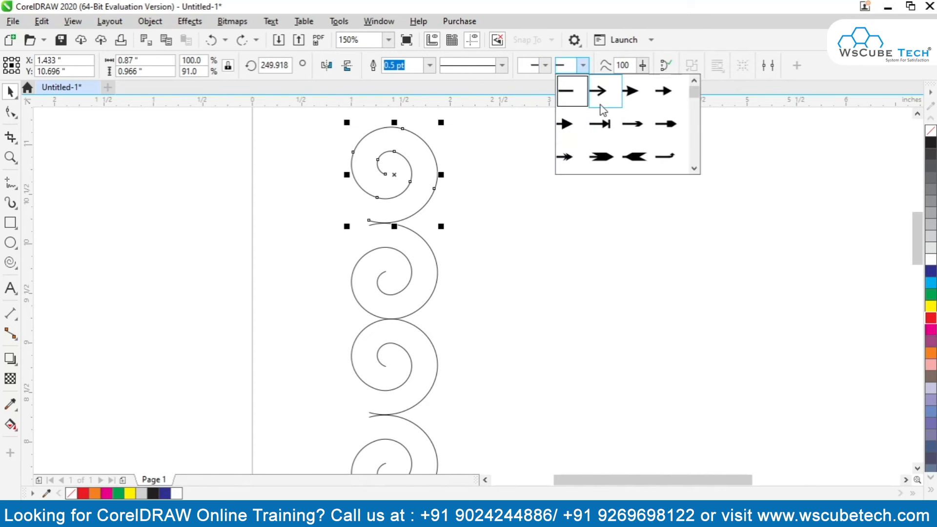
{"action": "left_click", "coordinate": [601, 104]}
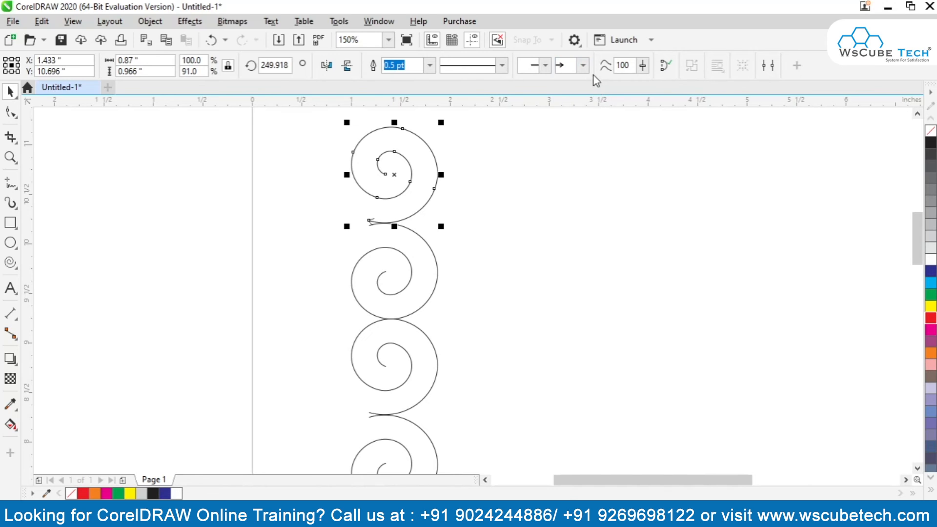
{"action": "type", "text": "1.5"}
{"action": "key", "text": "Return"}
{"action": "left_click", "coordinate": [389, 237]}
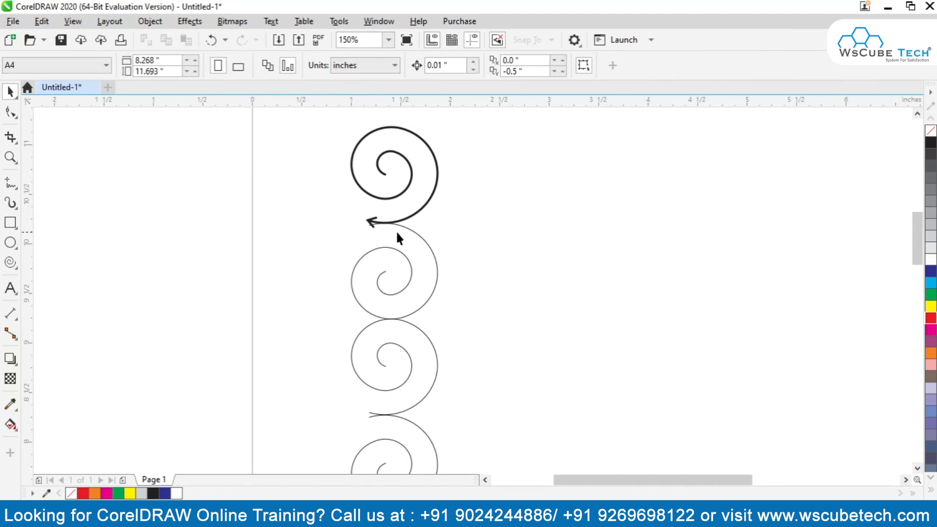
Delete the remaining thin spirals below the arrow-tipped one.
{"action": "left_click_drag", "start_coordinate": [324, 206], "coordinate": [476, 477]}
{"action": "key", "text": "Delete"}
{"action": "key", "text": "F4"}
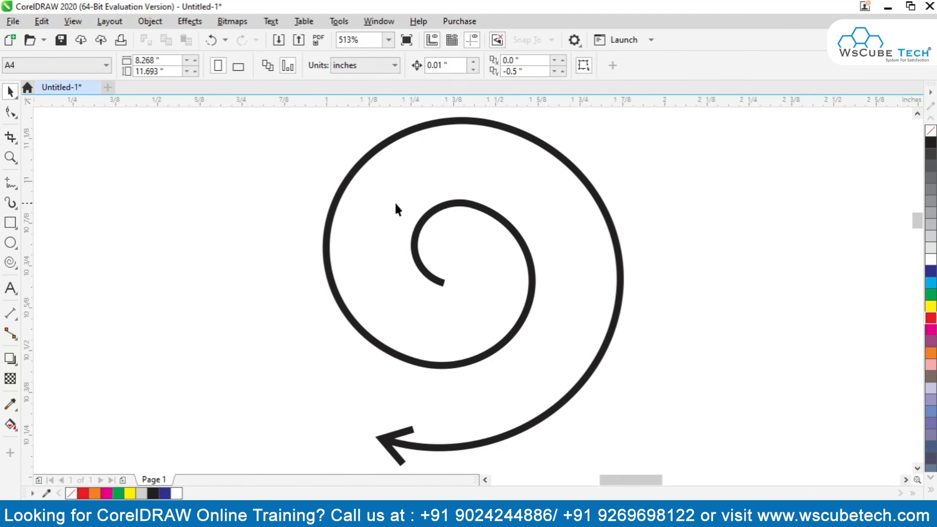
Set the spiral's start arrowhead to a filled circle at its inner end and deselect it.
{"action": "left_click", "coordinate": [415, 262]}
{"action": "scroll", "coordinate": [420, 254], "scroll_direction": "down", "scroll_amount": 2}
{"action": "scroll", "coordinate": [417, 250], "scroll_direction": "down", "scroll_amount": 4}
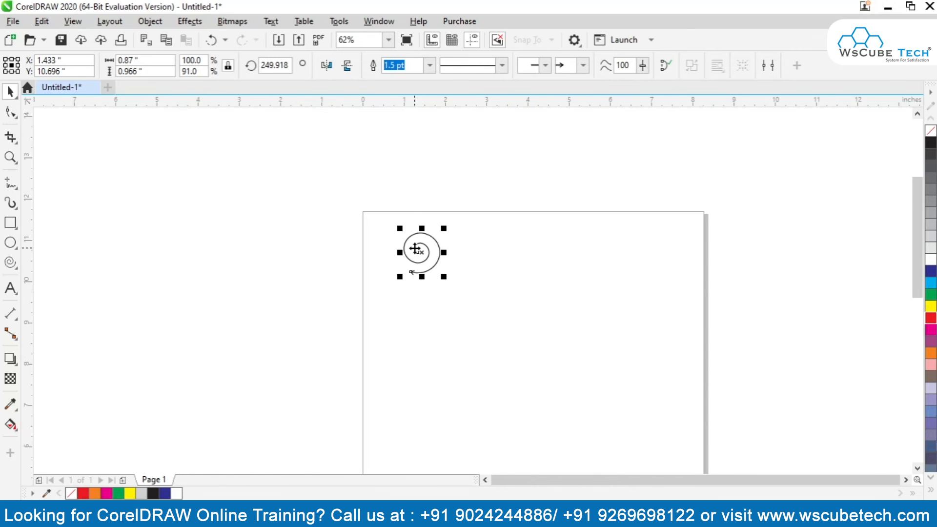
{"action": "scroll", "coordinate": [416, 249], "scroll_direction": "up", "scroll_amount": 4}
{"action": "left_click", "coordinate": [545, 65]}
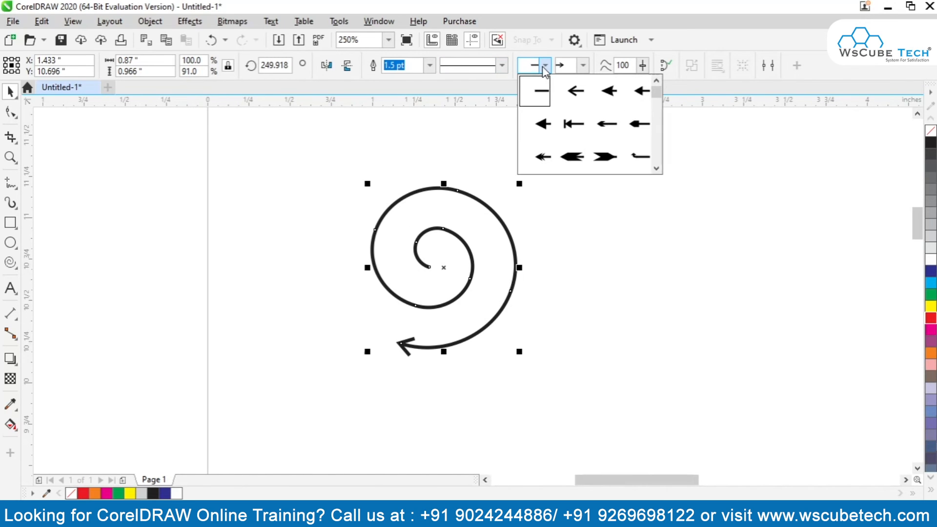
{"action": "left_click", "coordinate": [657, 168]}
{"action": "left_click", "coordinate": [657, 168]}
{"action": "left_click", "coordinate": [657, 168]}
{"action": "left_click", "coordinate": [657, 168]}
{"action": "left_click", "coordinate": [657, 169]}
{"action": "left_click", "coordinate": [657, 169]}
{"action": "left_click", "coordinate": [608, 89]}
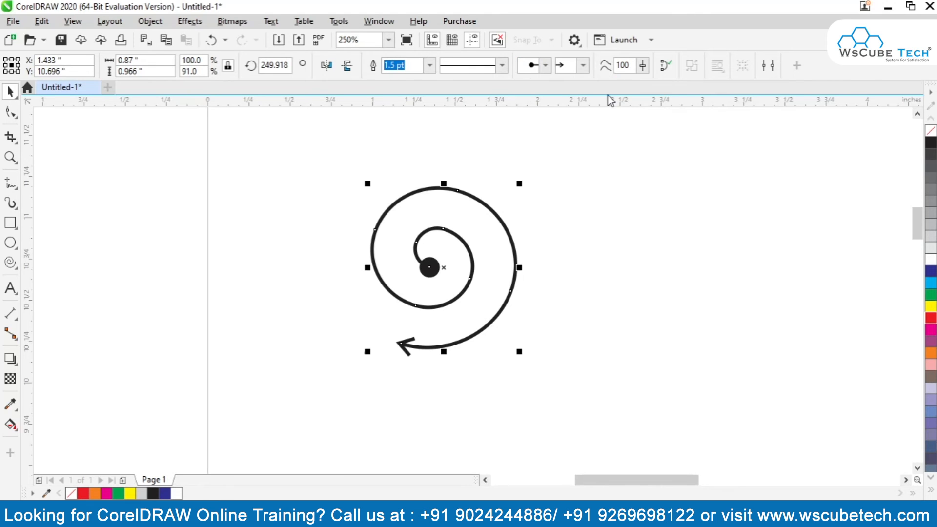
{"action": "left_click", "coordinate": [289, 241]}
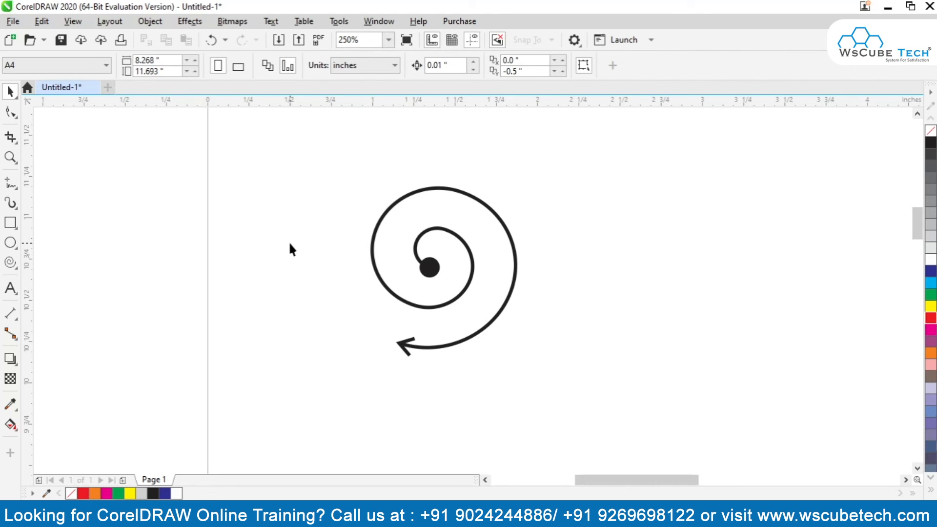
Make a horizontally mirrored copy of the arrow-tipped spiral directly to its right and select both spirals.
{"action": "left_click", "coordinate": [435, 271]}
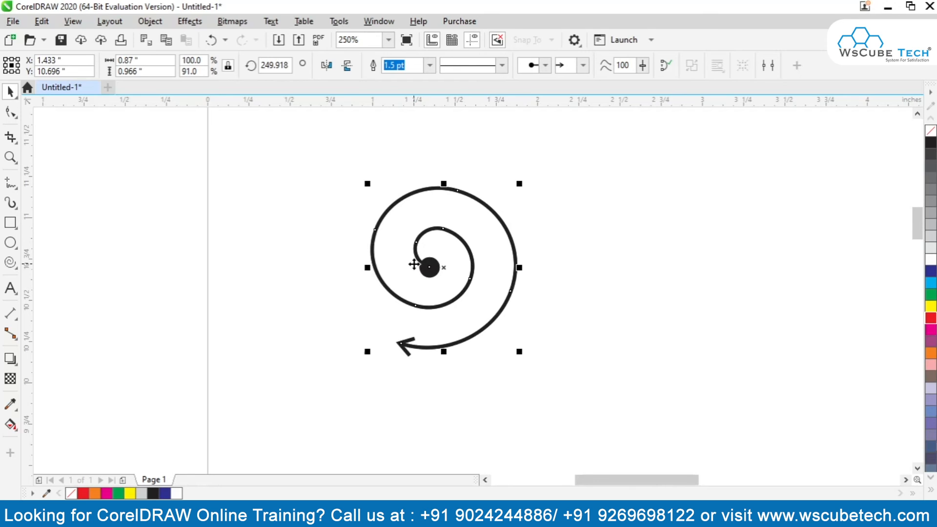
{"action": "left_click_drag", "start_coordinate": [368, 268], "coordinate": [543, 267]}
{"action": "right_click", "coordinate": [543, 267]}
{"action": "left_click_drag", "start_coordinate": [303, 153], "coordinate": [804, 414]}
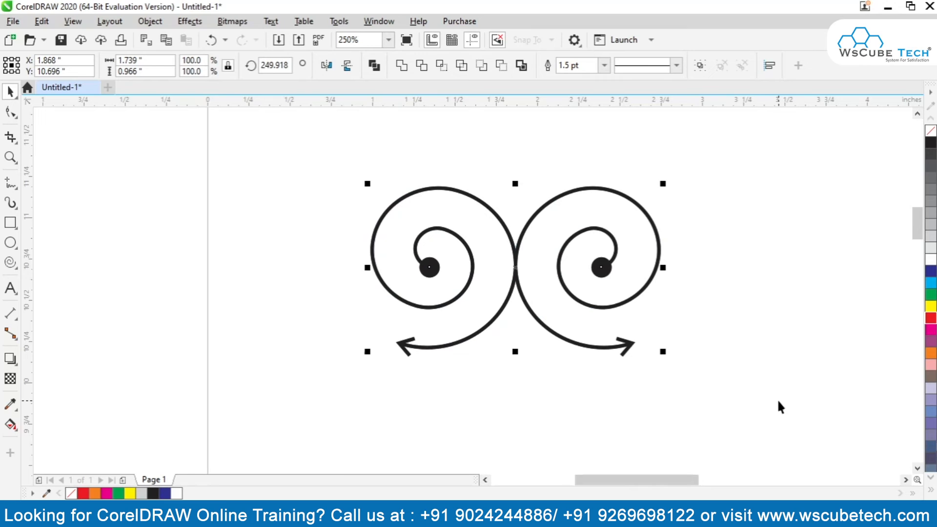
Make a vertically mirrored copy of the spiral pair directly above the original pair.
{"action": "left_click_drag", "start_coordinate": [515, 352], "coordinate": [513, 147]}
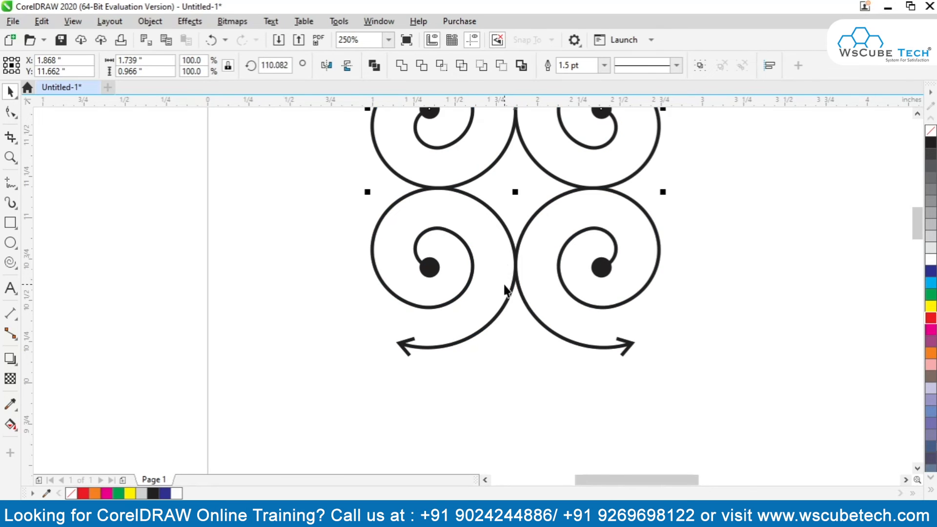
{"action": "scroll", "coordinate": [513, 280], "scroll_direction": "down", "scroll_amount": 4}
{"action": "scroll", "coordinate": [513, 280], "scroll_direction": "up", "scroll_amount": 1}
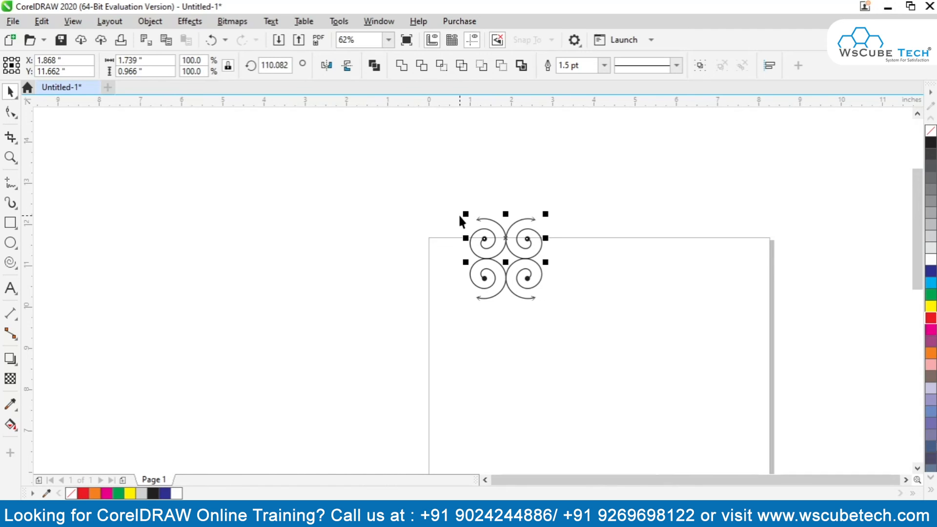
Extend the four-spiral block with adjoining mirrored copies into a grid eight spirals wide and four high, and select the whole grid.
{"action": "left_click_drag", "start_coordinate": [444, 183], "coordinate": [572, 320]}
{"action": "left_click_drag", "start_coordinate": [504, 256], "coordinate": [597, 322]}
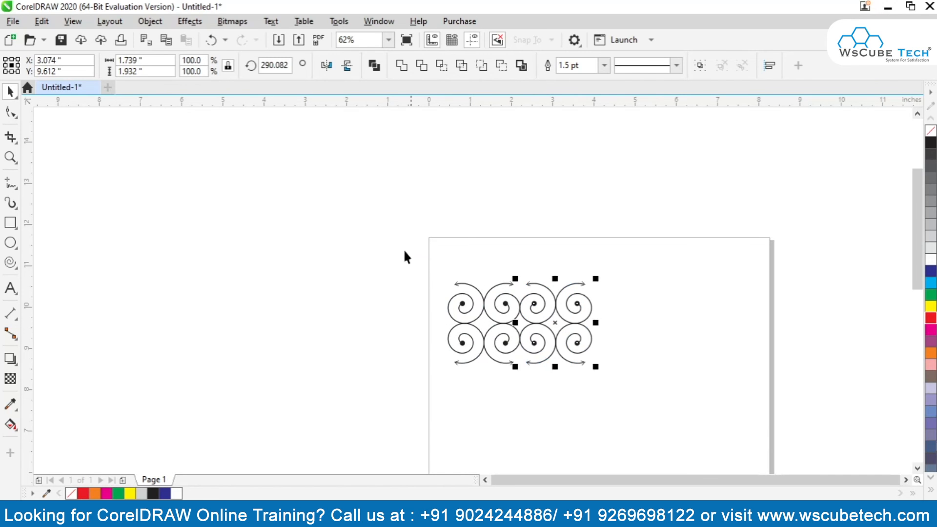
{"action": "left_click_drag", "start_coordinate": [519, 367], "coordinate": [514, 274]}
{"action": "left_click_drag", "start_coordinate": [396, 136], "coordinate": [679, 467]}
{"action": "left_click_drag", "start_coordinate": [444, 268], "coordinate": [602, 285]}
{"action": "left_click_drag", "start_coordinate": [397, 147], "coordinate": [869, 430]}
{"action": "key", "text": "ctrl+z"}
{"action": "left_click_drag", "start_coordinate": [372, 156], "coordinate": [730, 374]}
{"action": "left_click_drag", "start_coordinate": [437, 164], "coordinate": [813, 377]}
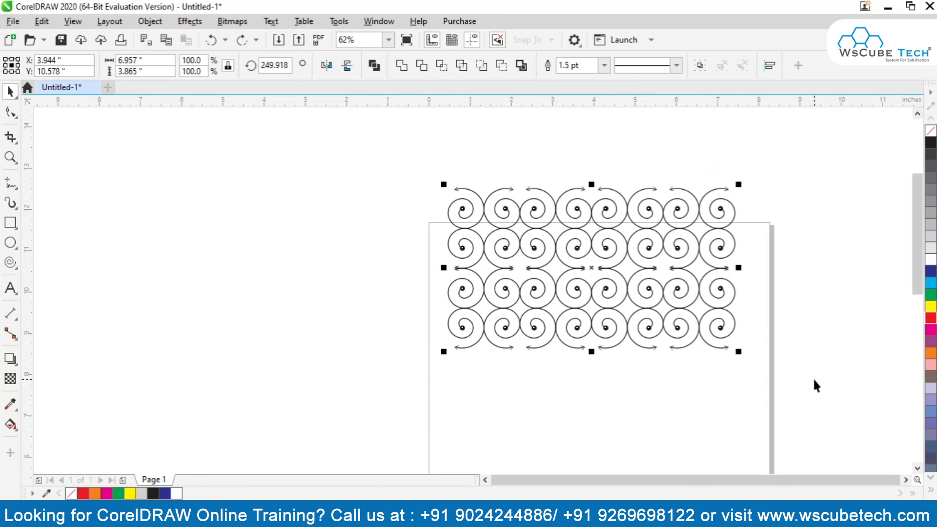
Make a vertically mirrored copy of the grid directly below it for an eight-by-eight spiral pattern, and deselect it.
{"action": "key", "text": "KP_Add"}
{"action": "left_click_drag", "start_coordinate": [591, 184], "coordinate": [628, 372]}
{"action": "key", "text": "F4"}
{"action": "left_click", "coordinate": [172, 277]}
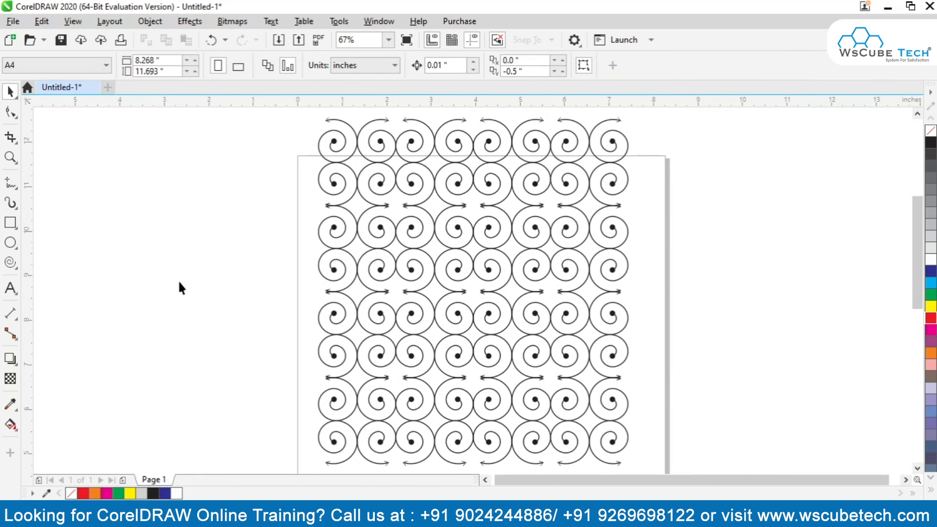
{"action": "key", "text": "F2"}
{"action": "left_click_drag", "start_coordinate": [309, 113], "coordinate": [736, 322]}
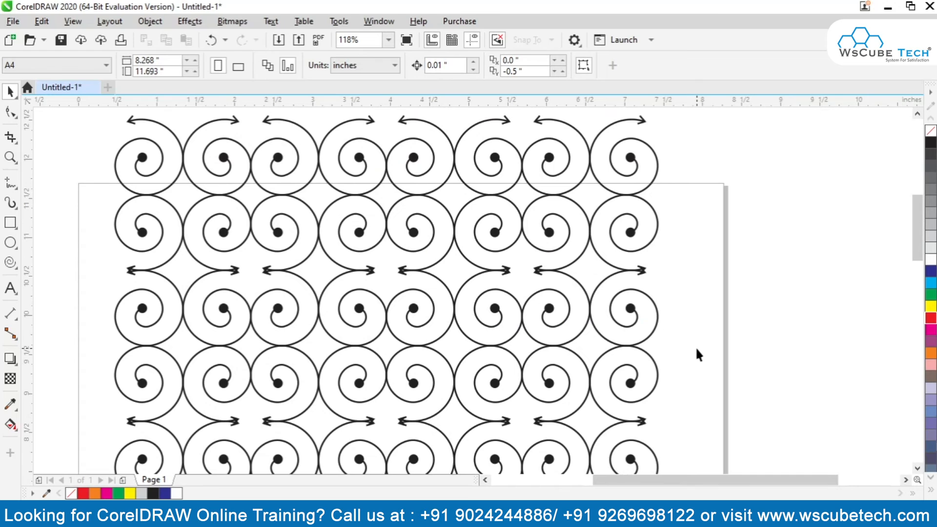
{"action": "left_click", "coordinate": [19, 266]}
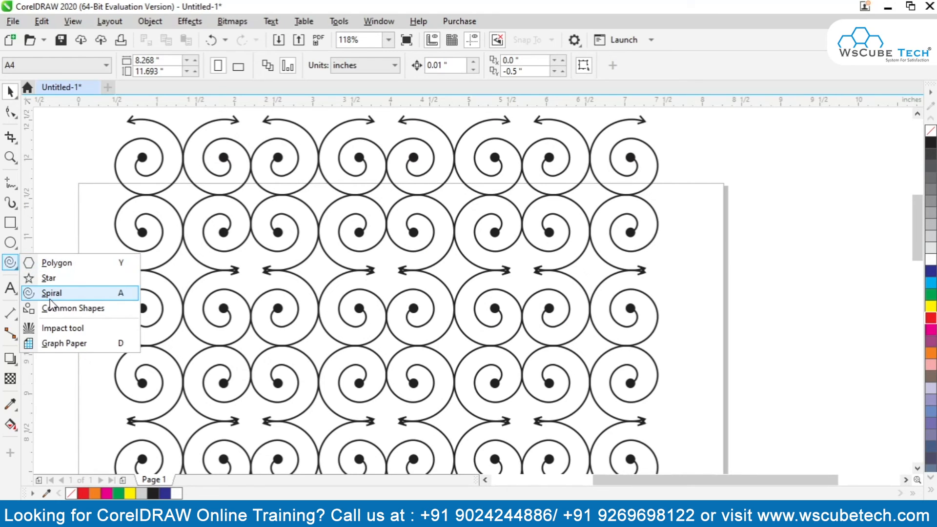
{"action": "left_click", "coordinate": [50, 298]}
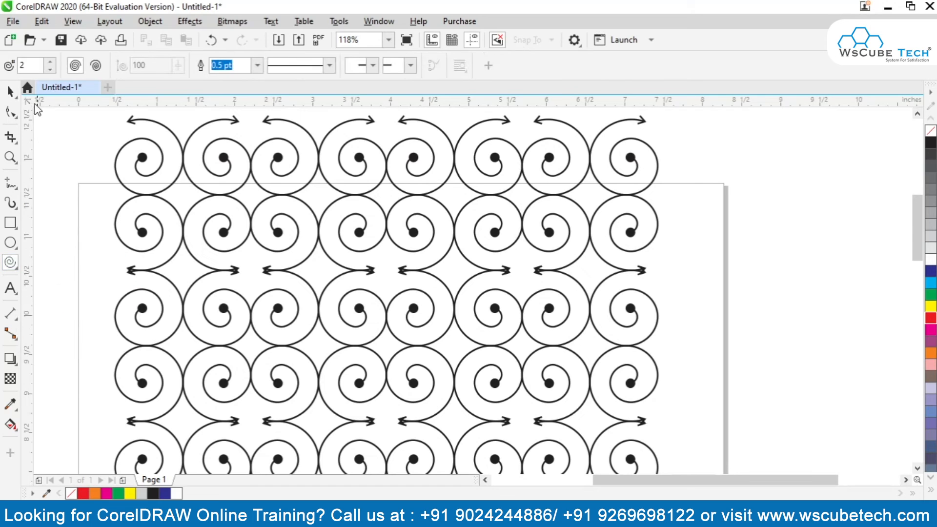
{"action": "left_click", "coordinate": [10, 92]}
{"action": "key", "text": "shift+F4"}
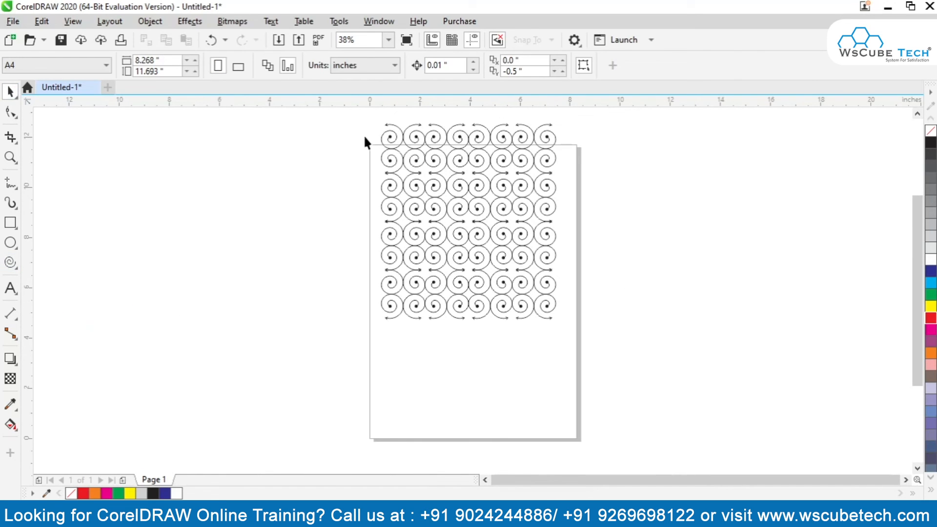
Move the entire spiral pattern down so it lies fully inside the page, and deselect it.
{"action": "left_click", "coordinate": [446, 215]}
{"action": "left_click_drag", "start_coordinate": [402, 133], "coordinate": [405, 190]}
{"action": "left_click", "coordinate": [341, 255]}
Draw a smiley face about 2.8 inches wide to the left of the page with the Common Shapes tool.
{"action": "left_click", "coordinate": [10, 262]}
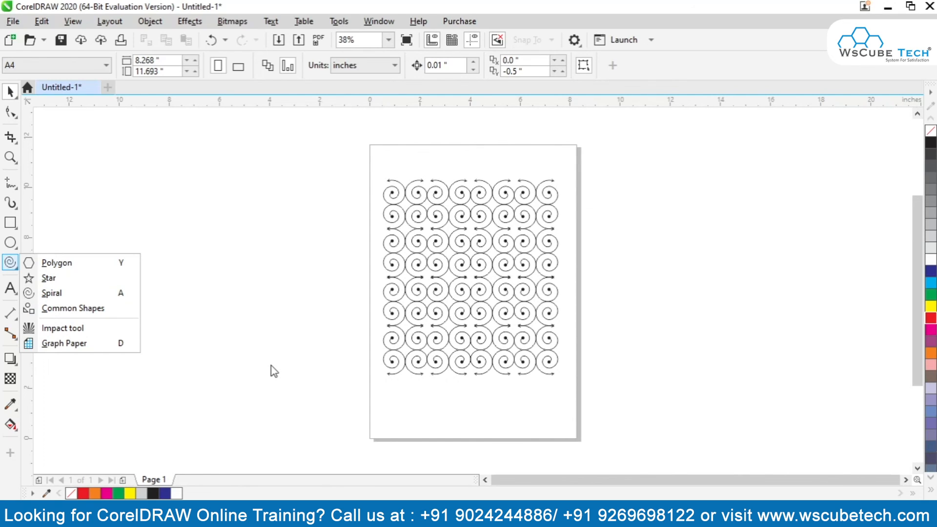
{"action": "left_click", "coordinate": [87, 308]}
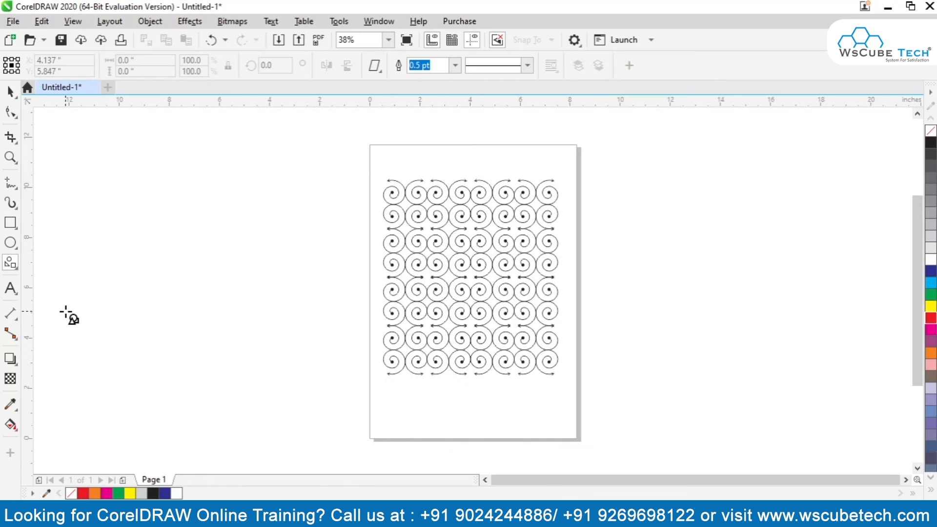
{"action": "left_click", "coordinate": [14, 265]}
{"action": "left_click", "coordinate": [88, 309]}
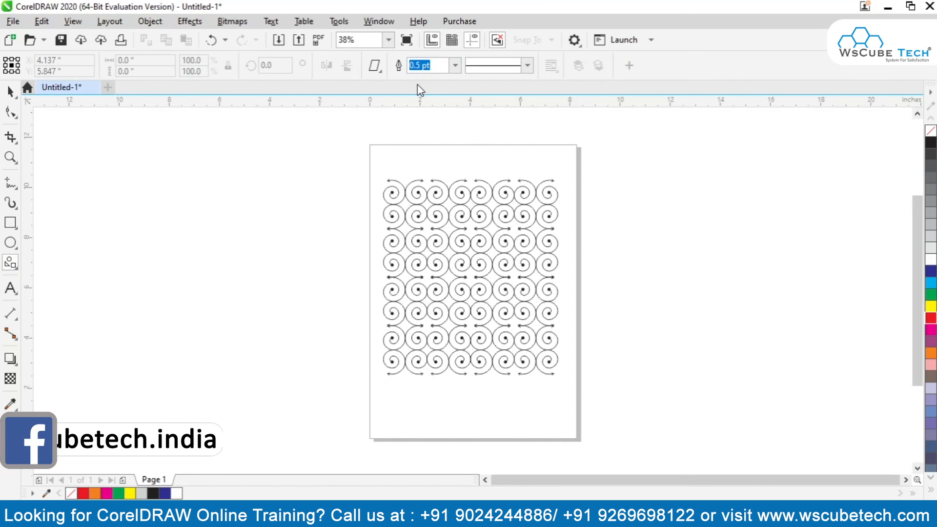
{"action": "left_click", "coordinate": [374, 67]}
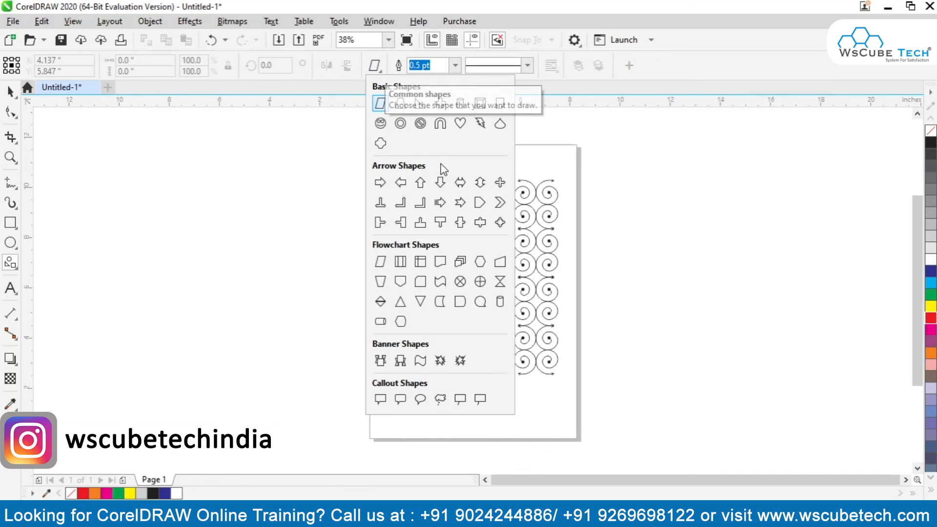
{"action": "left_click_drag", "start_coordinate": [241, 160], "coordinate": [321, 239]}
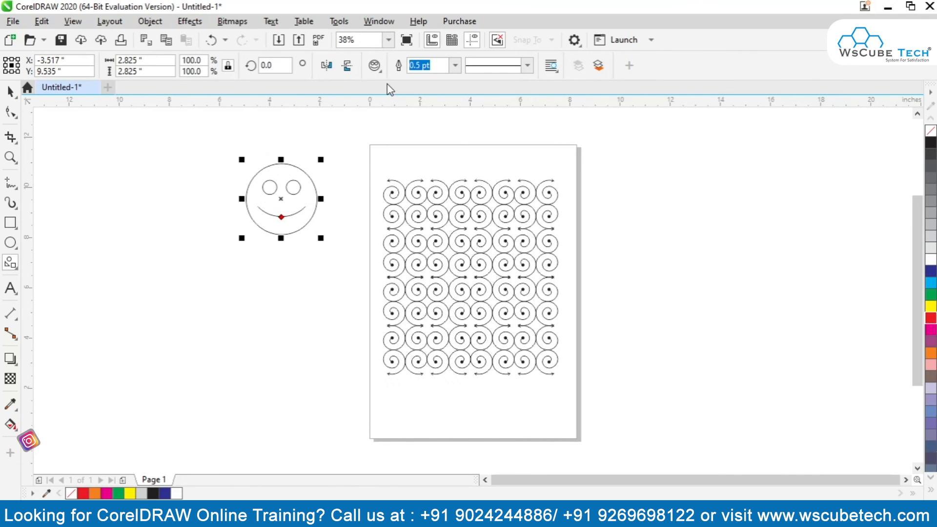
Draw a trapezoid about 3.2 × 4.6 inches below and left of the smiley face, and a right triangle above the trapezoid.
{"action": "left_click", "coordinate": [374, 65]}
{"action": "left_click", "coordinate": [400, 103]}
{"action": "left_click_drag", "start_coordinate": [140, 223], "coordinate": [228, 344]}
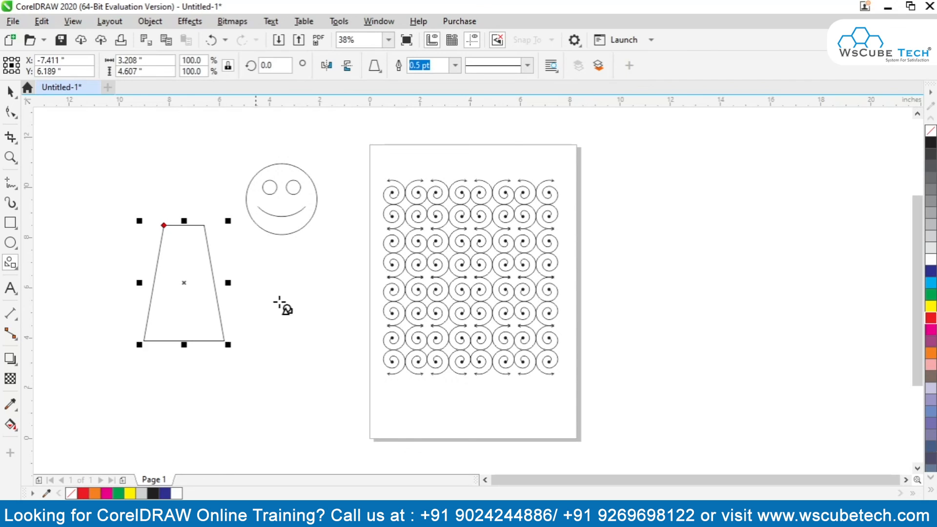
{"action": "left_click", "coordinate": [374, 65]}
{"action": "left_click", "coordinate": [420, 103]}
{"action": "left_click_drag", "start_coordinate": [130, 153], "coordinate": [180, 207]}
Draw a cylinder about 1.9 × 4.2 inches to the right of the page and a beveled frame beyond it.
{"action": "left_click", "coordinate": [374, 65]}
{"action": "left_click", "coordinate": [458, 104]}
{"action": "left_click_drag", "start_coordinate": [618, 136], "coordinate": [674, 249]}
{"action": "left_click", "coordinate": [375, 65]}
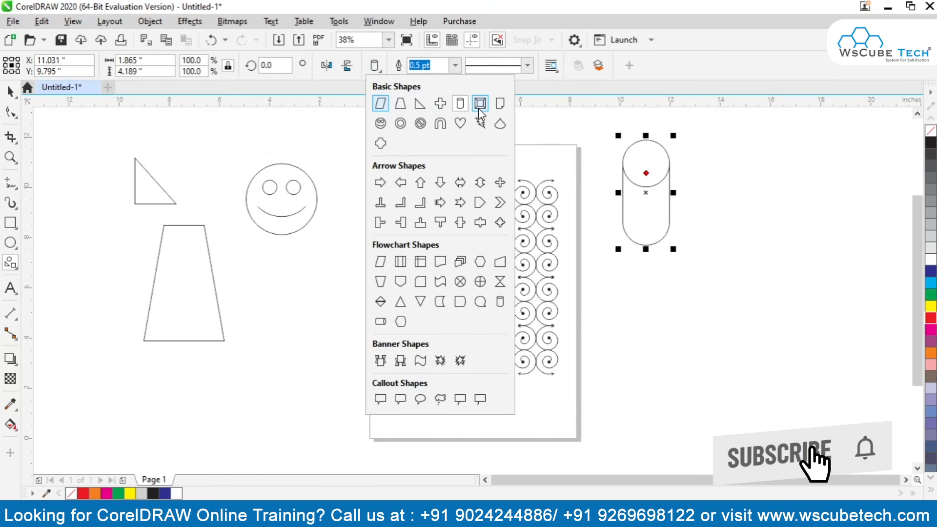
{"action": "left_click", "coordinate": [479, 103]}
{"action": "left_click_drag", "start_coordinate": [718, 228], "coordinate": [806, 308]}
Draw a folded-corner sheet about 2.6 × 3.7 inches below the cylinder and a ring about 3.1 inches wide below the smiley face.
{"action": "left_click", "coordinate": [374, 65]}
{"action": "left_click", "coordinate": [499, 103]}
{"action": "mouse_move", "coordinate": [624, 314]}
{"action": "left_mouse_down"}
{"action": "mouse_move", "coordinate": [685, 383]}
{"action": "mouse_move", "coordinate": [682, 400]}
{"action": "mouse_move", "coordinate": [691, 409]}
{"action": "left_mouse_up"}
{"action": "left_click", "coordinate": [375, 65]}
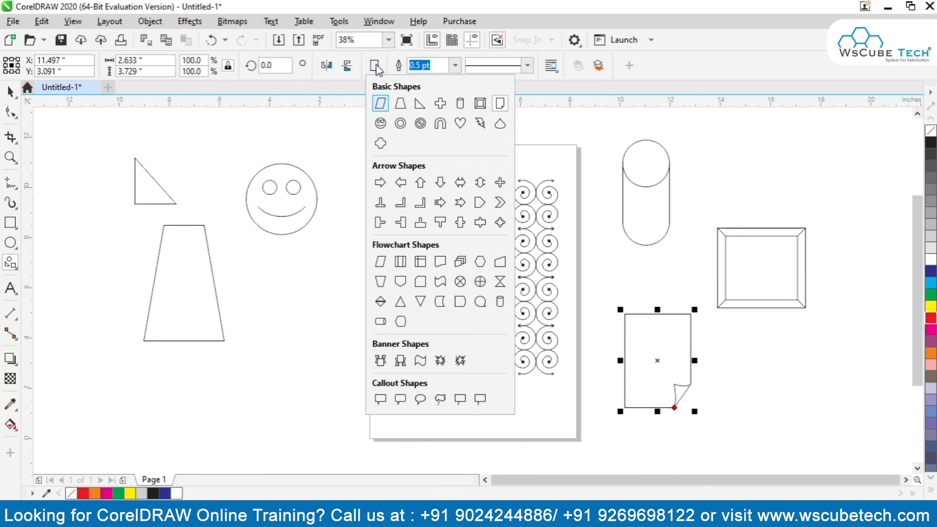
{"action": "left_click", "coordinate": [401, 123]}
{"action": "left_click_drag", "start_coordinate": [251, 313], "coordinate": [332, 394]}
Draw a prohibition sign about 3.1 inches wide above the smiley face, keeping its outline width.
{"action": "left_click", "coordinate": [375, 65]}
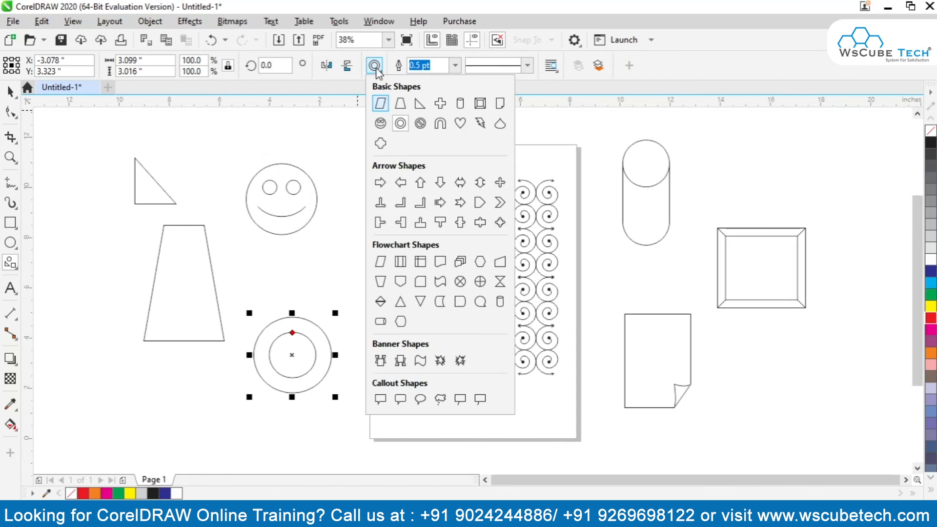
{"action": "left_click", "coordinate": [421, 123]}
{"action": "left_click_drag", "start_coordinate": [225, 124], "coordinate": [266, 165]}
{"action": "left_click", "coordinate": [455, 65]}
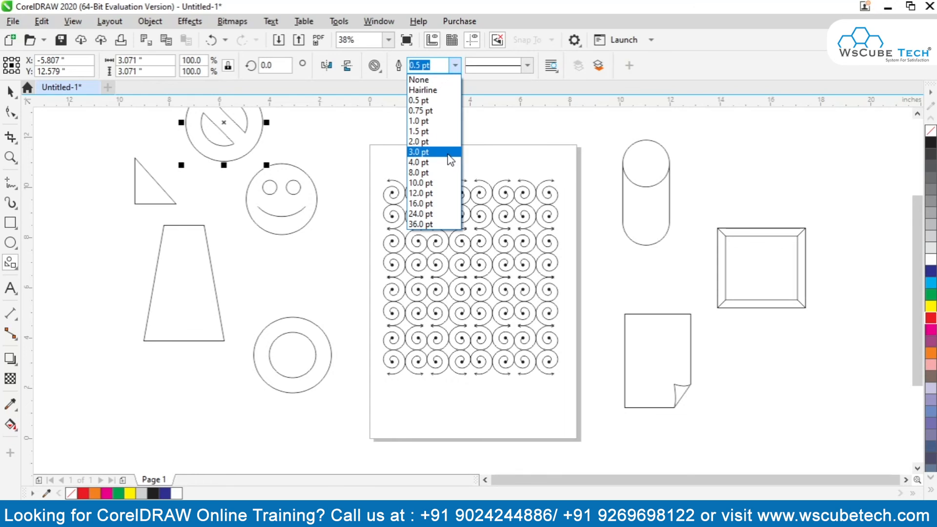
{"action": "left_click", "coordinate": [383, 72]}
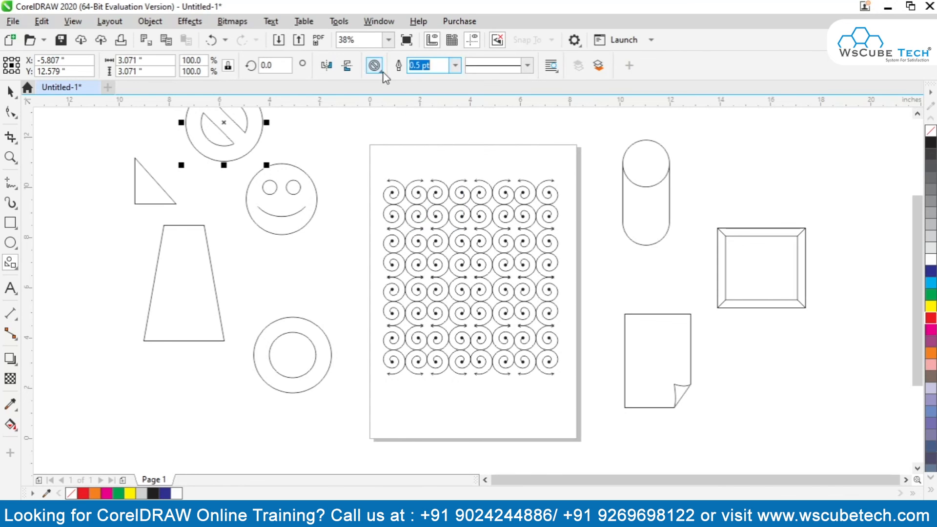
Draw a plaque shape with concave corners, about 2.1 inches wide, below and left of the trapezoid.
{"action": "left_click", "coordinate": [379, 72]}
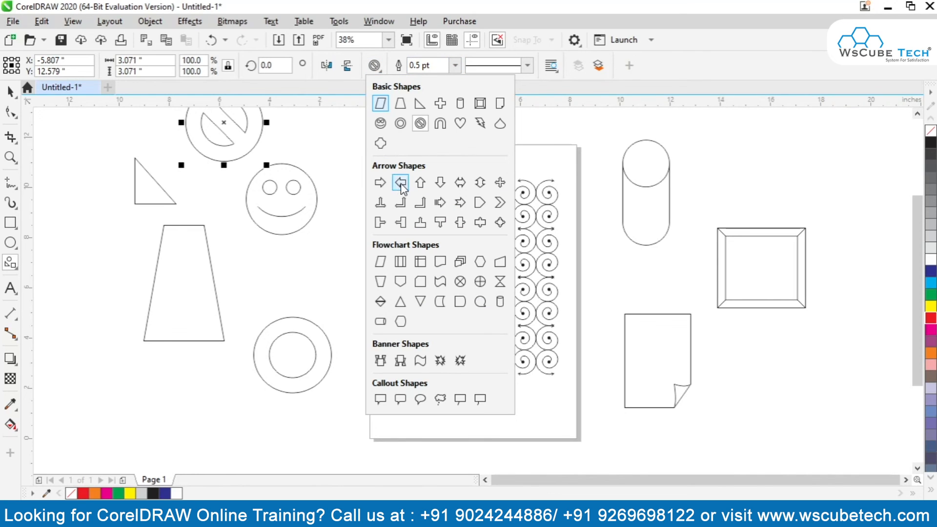
{"action": "left_click", "coordinate": [381, 143]}
{"action": "left_click_drag", "start_coordinate": [86, 349], "coordinate": [147, 410]}
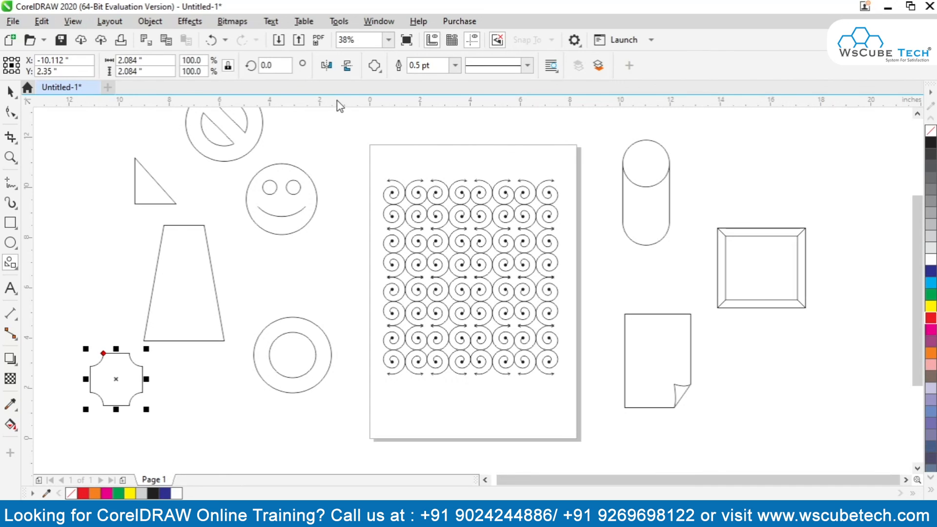
Draw a right arrow about 2.2 × 1.9 inches above the ring and a bent-up arrow about 2 × 1.9 inches left of the trapezoid.
{"action": "left_click", "coordinate": [380, 72]}
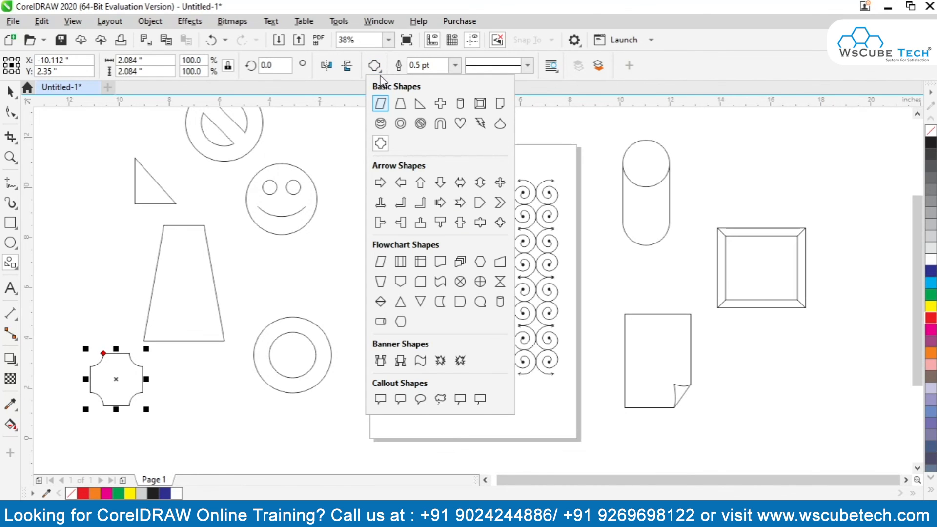
{"action": "left_click", "coordinate": [380, 182]}
{"action": "left_click_drag", "start_coordinate": [237, 251], "coordinate": [300, 307]}
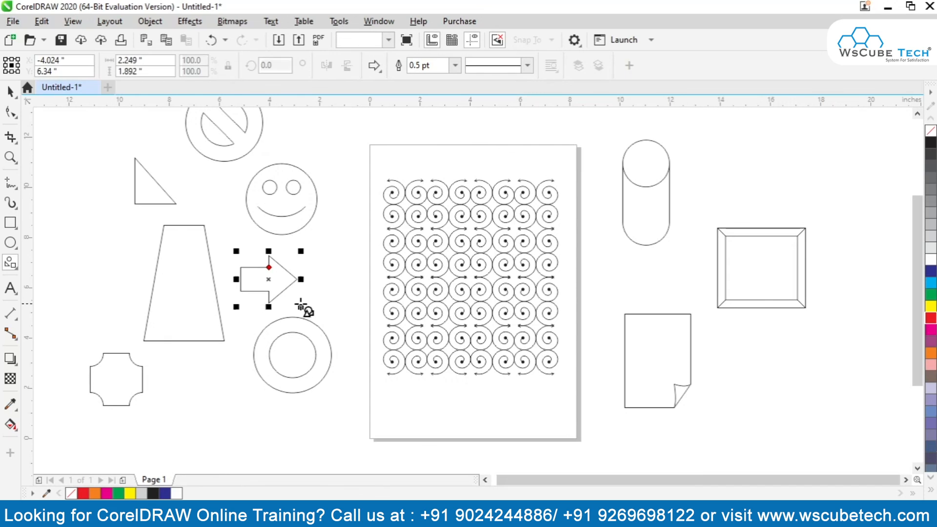
{"action": "left_click", "coordinate": [383, 70]}
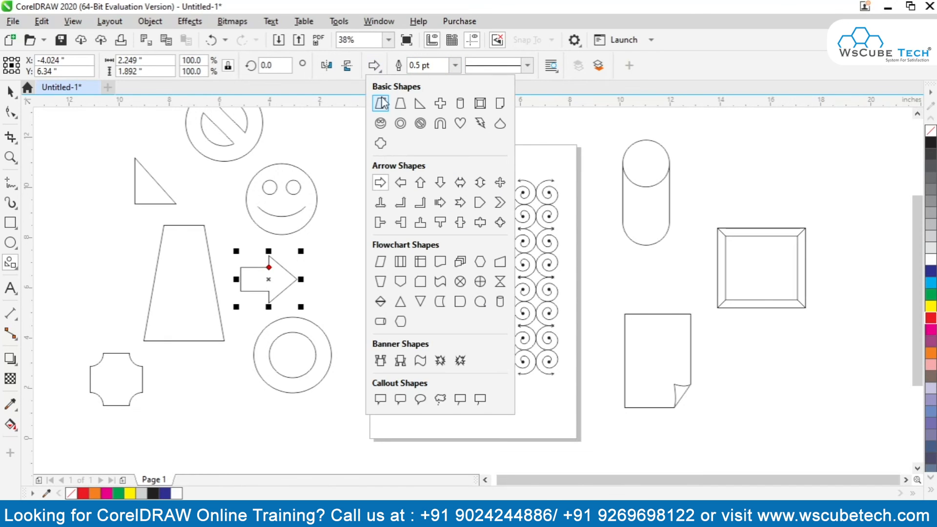
{"action": "left_click", "coordinate": [426, 205]}
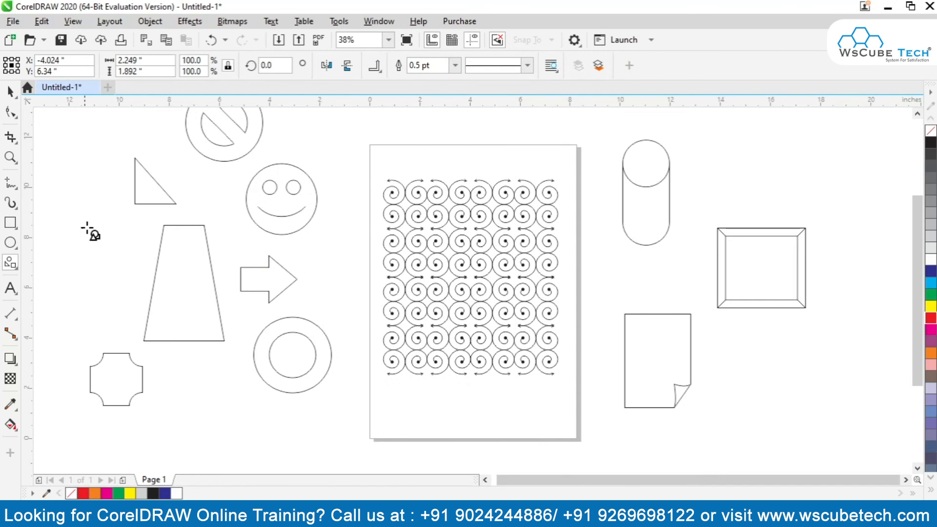
{"action": "left_click_drag", "start_coordinate": [80, 216], "coordinate": [138, 274]}
Draw two flowchart shapes: a downward-pointing pentagon about 1.8 × 2.4 inches beside the right arrow, and a wavy-bottomed document about 3.6 × 2.2 inches below the trapezoid.
{"action": "left_click", "coordinate": [377, 70]}
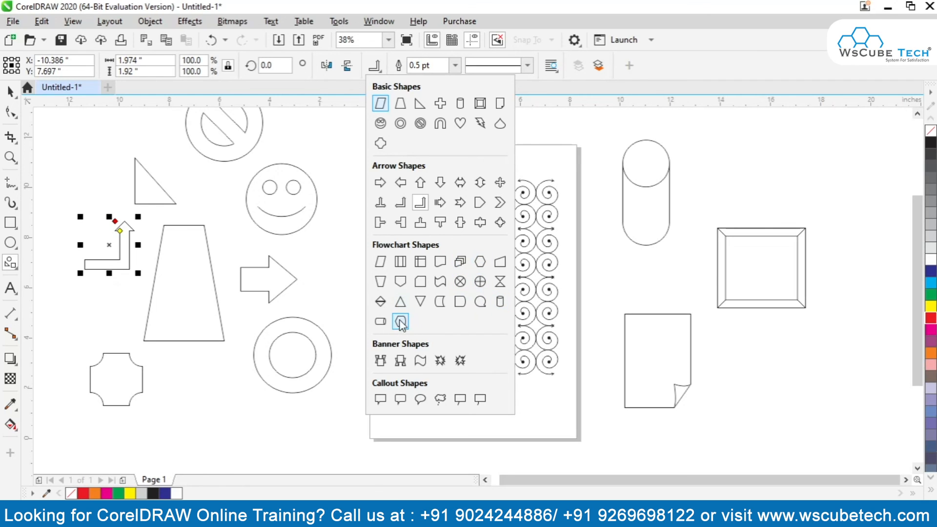
{"action": "left_click", "coordinate": [396, 284]}
{"action": "mouse_move", "coordinate": [315, 243]}
{"action": "left_mouse_down"}
{"action": "mouse_move", "coordinate": [380, 310]}
{"action": "mouse_move", "coordinate": [378, 299]}
{"action": "left_mouse_up"}
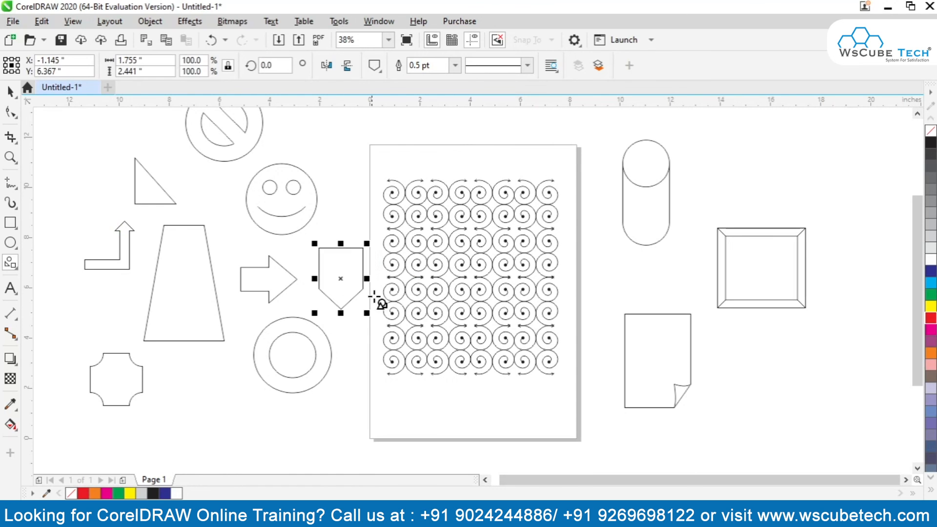
{"action": "left_click", "coordinate": [374, 68]}
{"action": "left_click", "coordinate": [447, 267]}
{"action": "left_click_drag", "start_coordinate": [161, 394], "coordinate": [261, 458]}
Draw two ribbon banners: one about 5.7 × 1.2 inches above the beveled frame and the other style about 5.2 × 1.7 inches below it.
{"action": "left_click", "coordinate": [374, 65]}
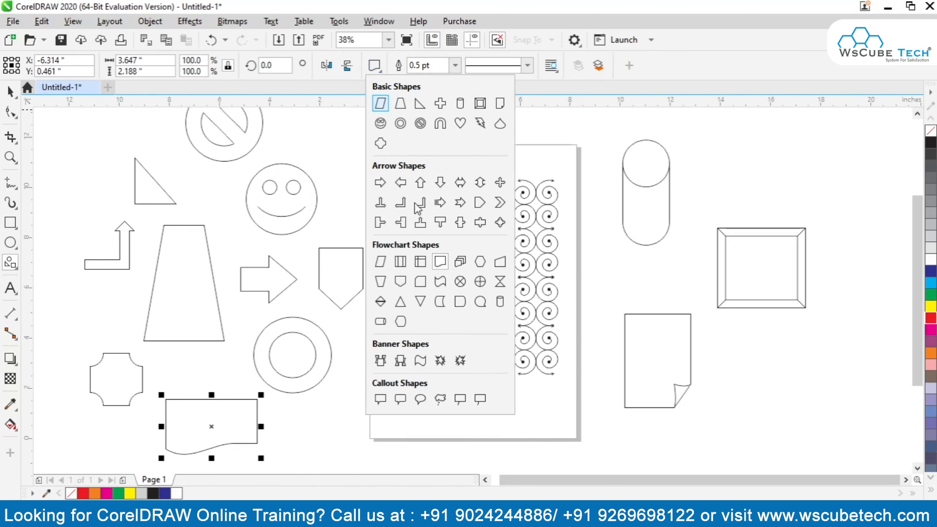
{"action": "left_click", "coordinate": [385, 362]}
{"action": "left_click_drag", "start_coordinate": [709, 138], "coordinate": [859, 175]}
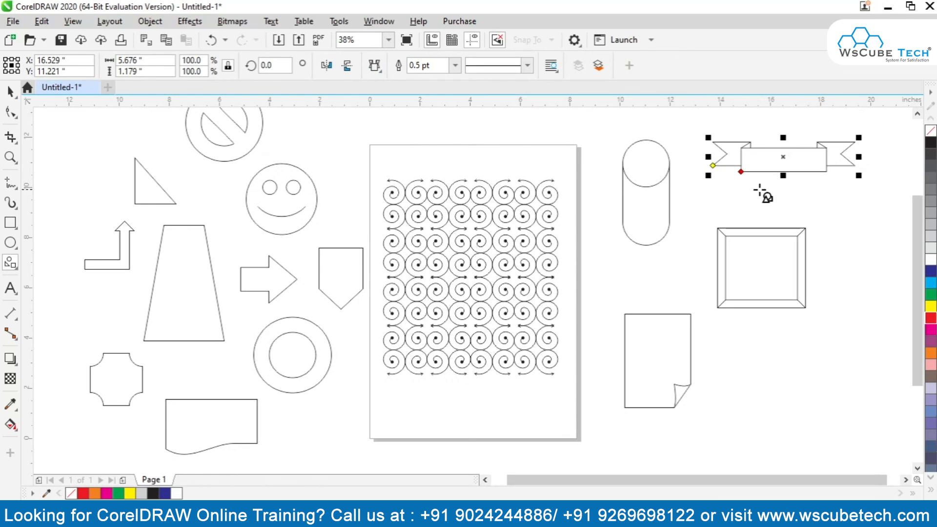
{"action": "left_click", "coordinate": [381, 66]}
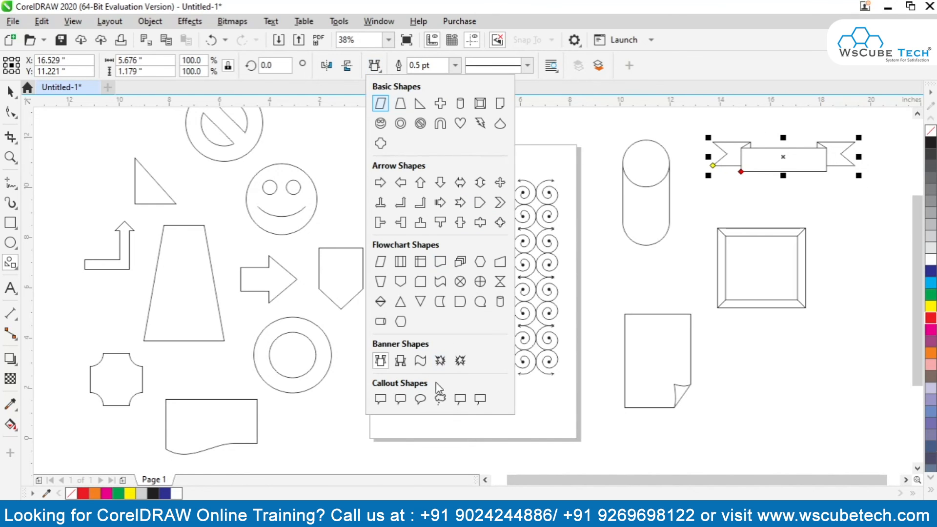
{"action": "left_click", "coordinate": [401, 362]}
{"action": "left_click_drag", "start_coordinate": [745, 352], "coordinate": [884, 403]}
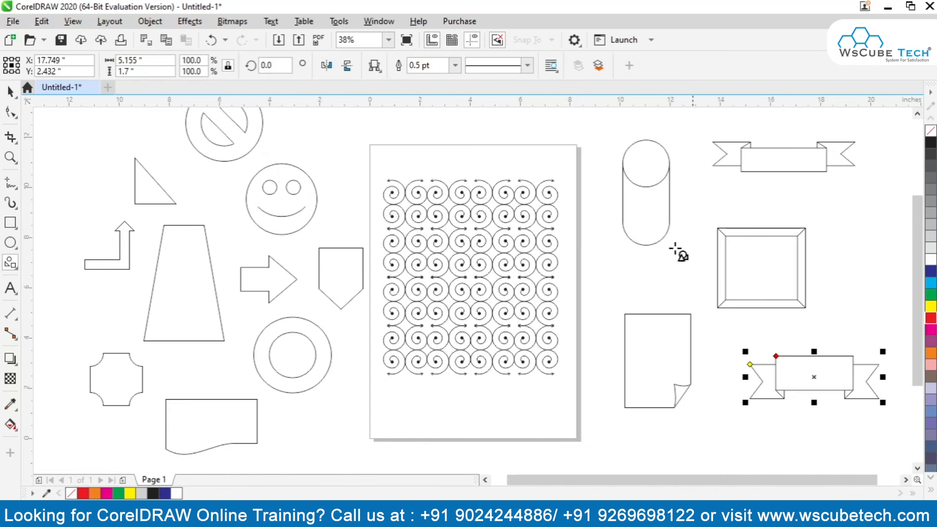
Draw a wavy banner about 6.4 × 2 inches across the page's lower-left corner, and reopen the common shape choices.
{"action": "left_click", "coordinate": [375, 65]}
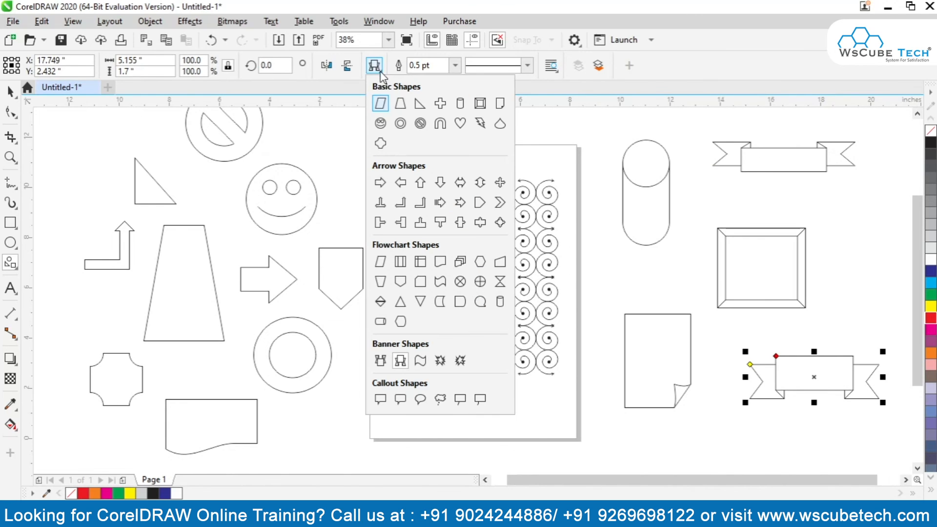
{"action": "left_click", "coordinate": [421, 362]}
{"action": "mouse_move", "coordinate": [310, 417]}
{"action": "left_mouse_down"}
{"action": "mouse_move", "coordinate": [405, 443]}
{"action": "mouse_move", "coordinate": [470, 438]}
{"action": "left_mouse_up"}
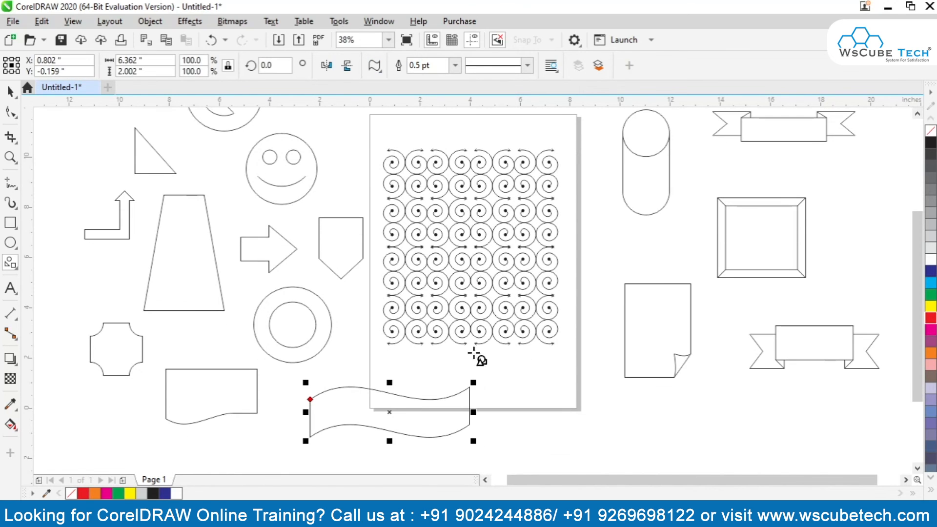
{"action": "left_click", "coordinate": [374, 67]}
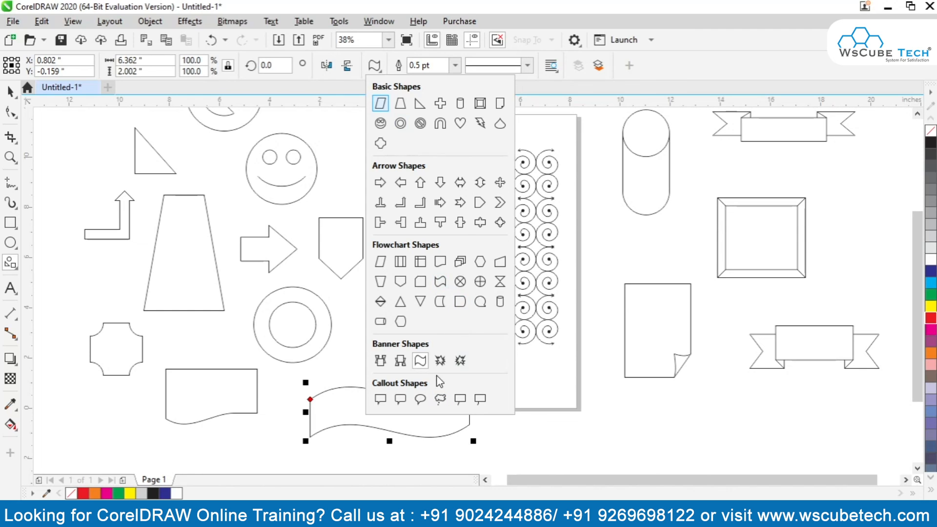
Draw two starburst banners: one about 3.5 × 2 inches below the folded-corner page and the other style about 4.2 × 3 inches beside it.
{"action": "left_click", "coordinate": [440, 361]}
{"action": "left_click_drag", "start_coordinate": [599, 403], "coordinate": [693, 461]}
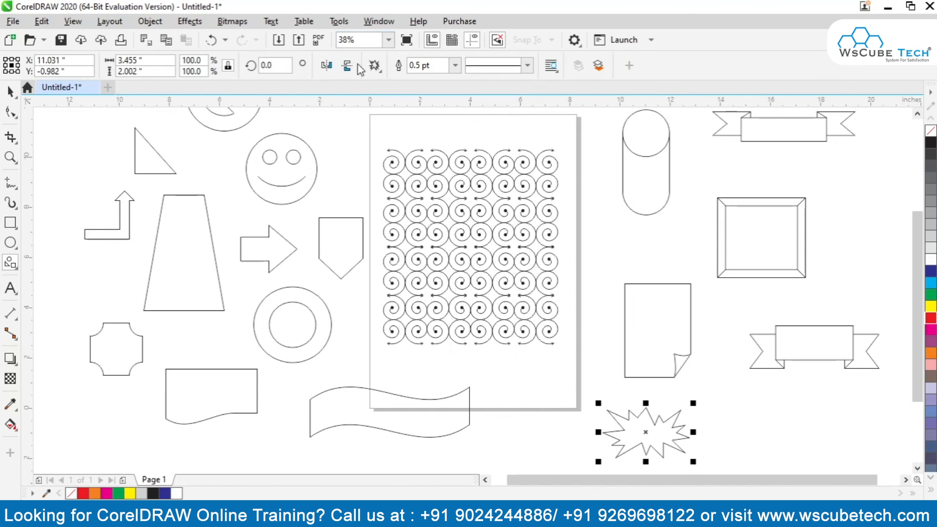
{"action": "left_click", "coordinate": [374, 66]}
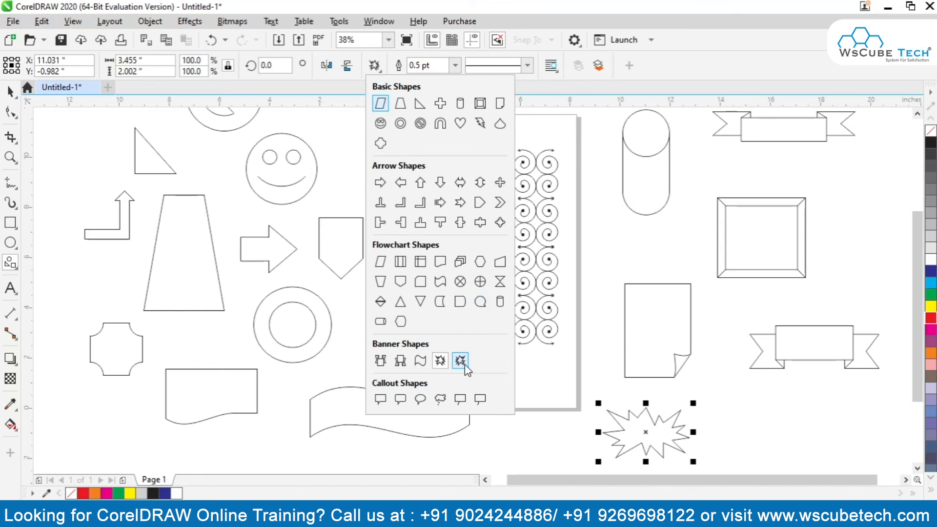
{"action": "left_click", "coordinate": [465, 364]}
{"action": "left_click_drag", "start_coordinate": [696, 381], "coordinate": [809, 464]}
{"action": "left_click", "coordinate": [10, 91]}
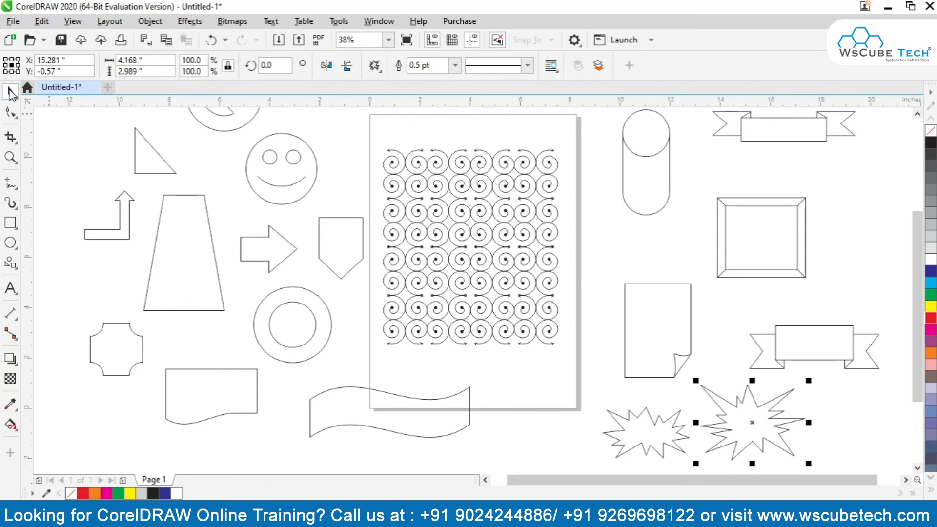
{"action": "left_click", "coordinate": [382, 65]}
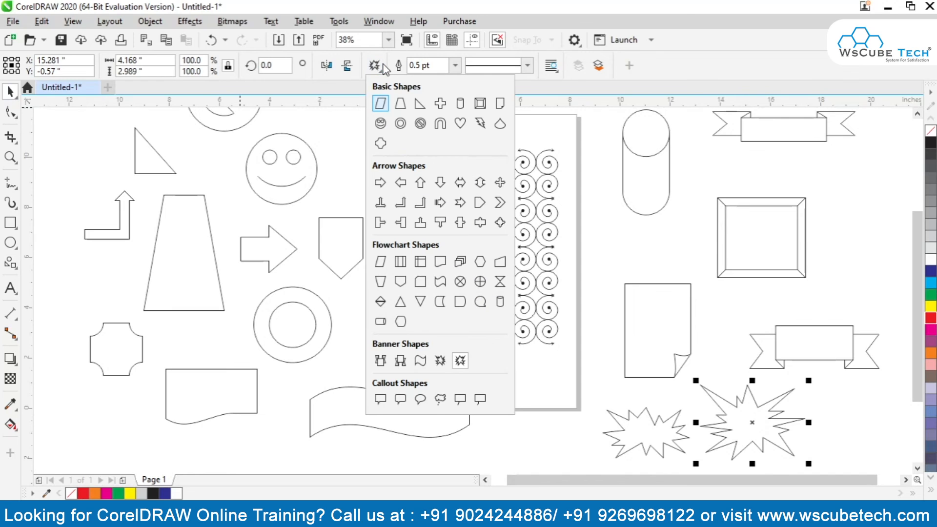
{"action": "left_click", "coordinate": [385, 404]}
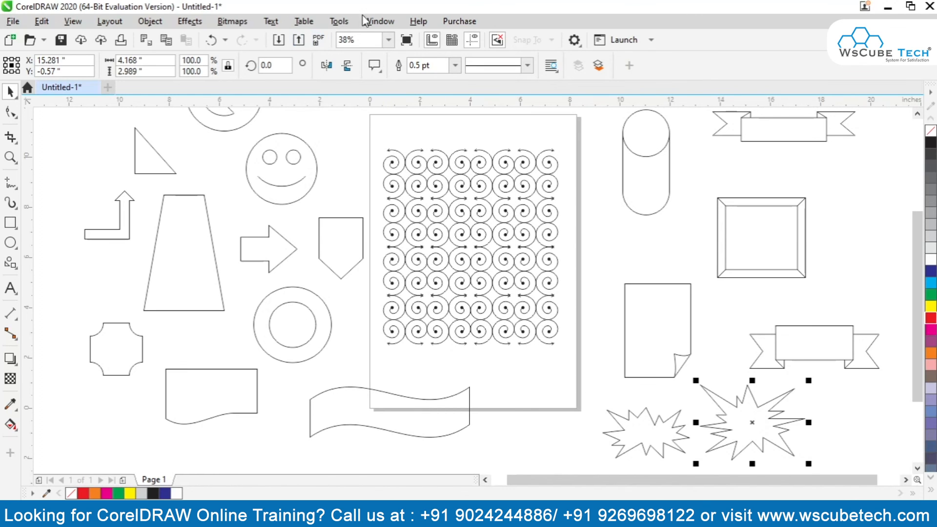
{"action": "left_click", "coordinate": [376, 66]}
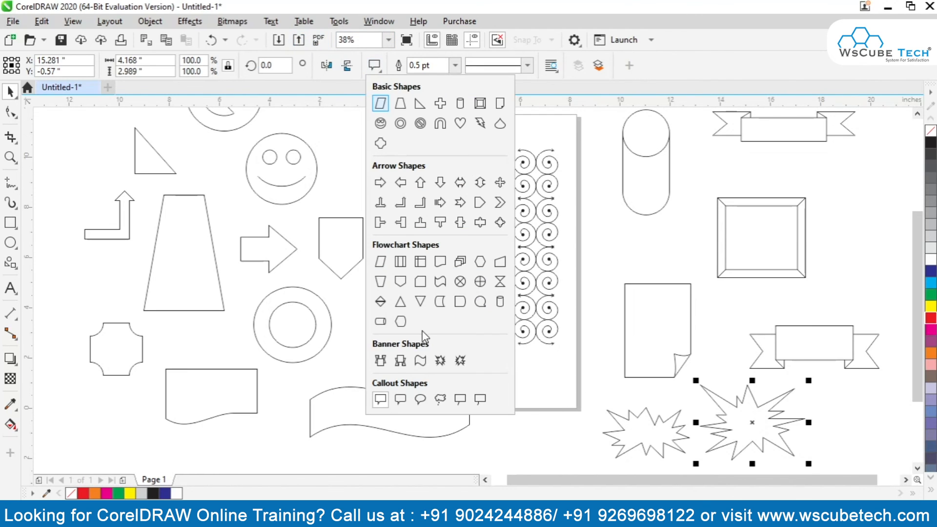
{"action": "left_click", "coordinate": [383, 403]}
{"action": "left_click", "coordinate": [340, 317]}
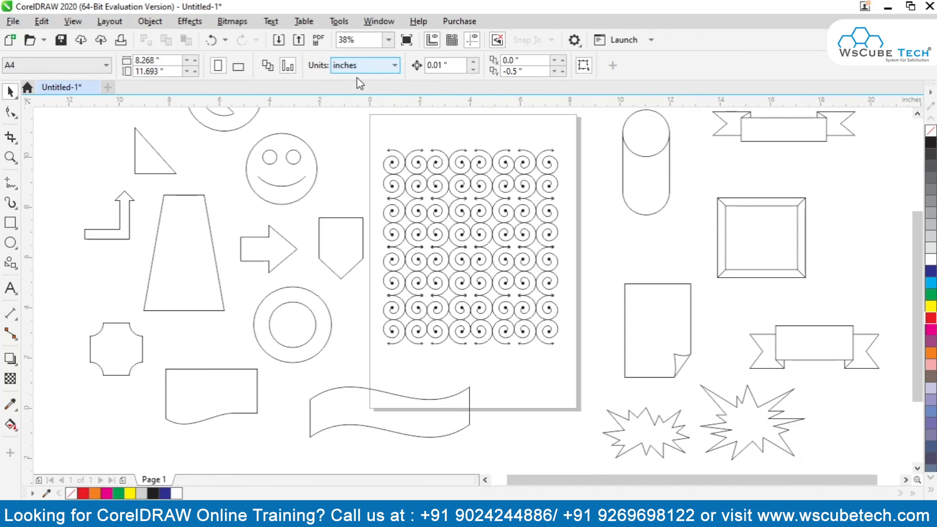
Draw a rectangular callout about 3.3 × 3.1 inches across the page's lower-right corner.
{"action": "left_click", "coordinate": [10, 263]}
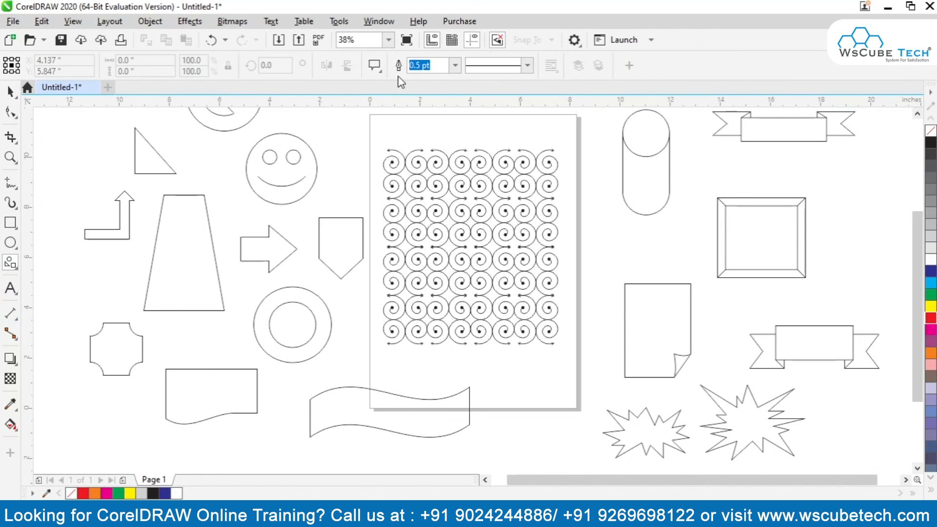
{"action": "left_click", "coordinate": [381, 71]}
{"action": "left_click", "coordinate": [380, 399]}
{"action": "mouse_move", "coordinate": [491, 358]}
{"action": "left_mouse_down"}
{"action": "mouse_move", "coordinate": [556, 446]}
{"action": "mouse_move", "coordinate": [582, 444]}
{"action": "left_mouse_up"}
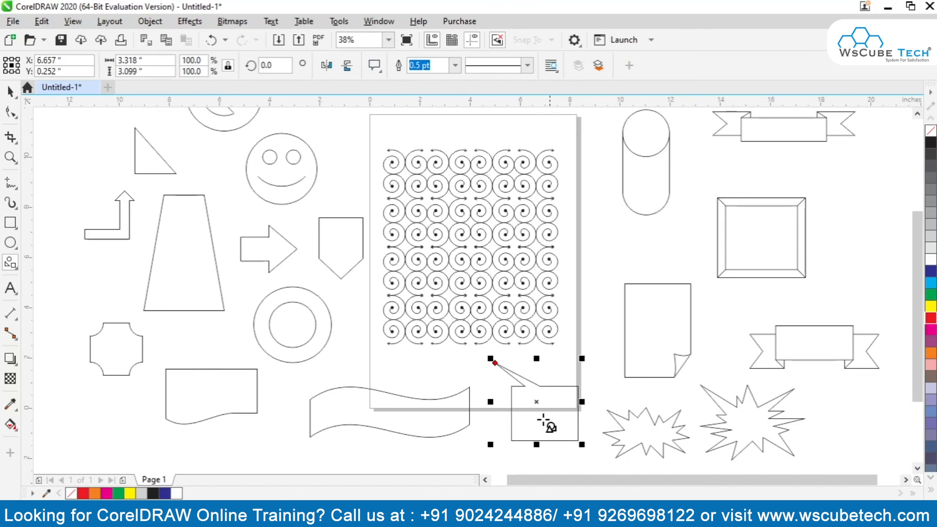
{"action": "key", "text": "space"}
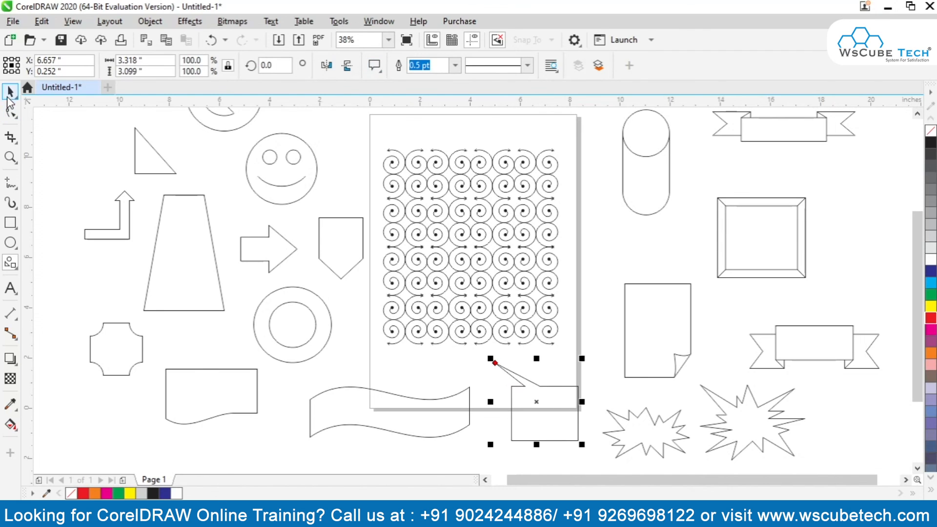
Reshape the smiley's mouth into a frown and narrow the trapezoid's top edge.
{"action": "left_click", "coordinate": [286, 185]}
{"action": "left_click", "coordinate": [11, 112]}
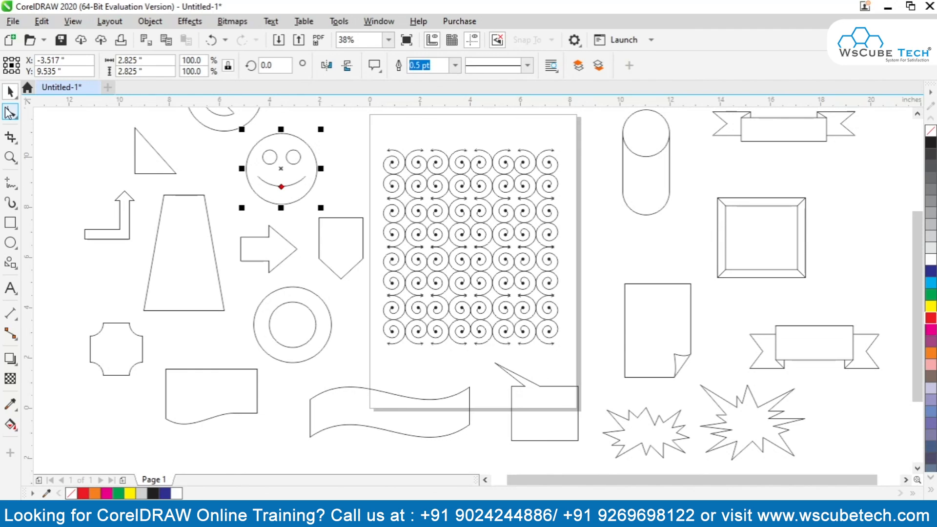
{"action": "left_click", "coordinate": [204, 230]}
{"action": "mouse_move", "coordinate": [161, 194]}
{"action": "left_mouse_down"}
{"action": "mouse_move", "coordinate": [147, 200]}
{"action": "mouse_move", "coordinate": [187, 203]}
{"action": "mouse_move", "coordinate": [173, 207]}
{"action": "left_mouse_up"}
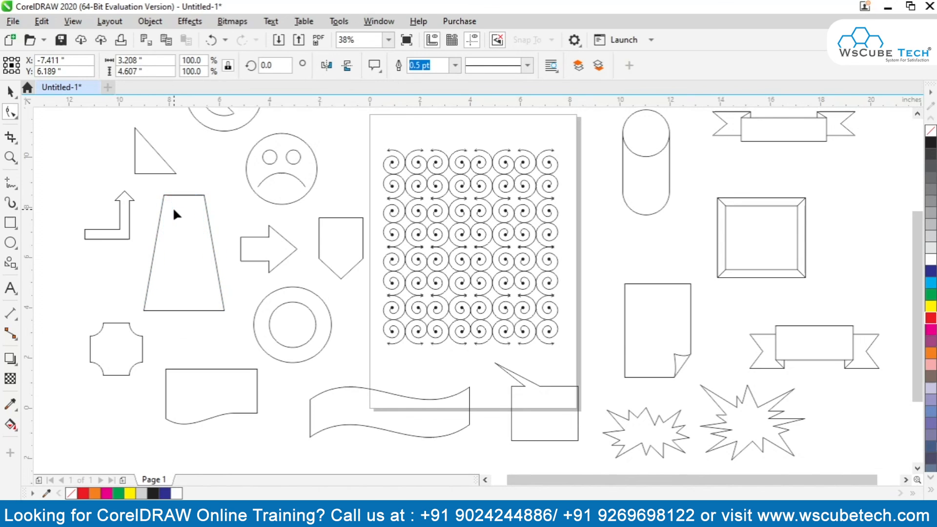
Thin the shaft of the bent-up arrow using its shape-adjustment handle.
{"action": "left_click", "coordinate": [126, 204]}
{"action": "scroll", "coordinate": [126, 204], "scroll_direction": "up", "scroll_amount": 2}
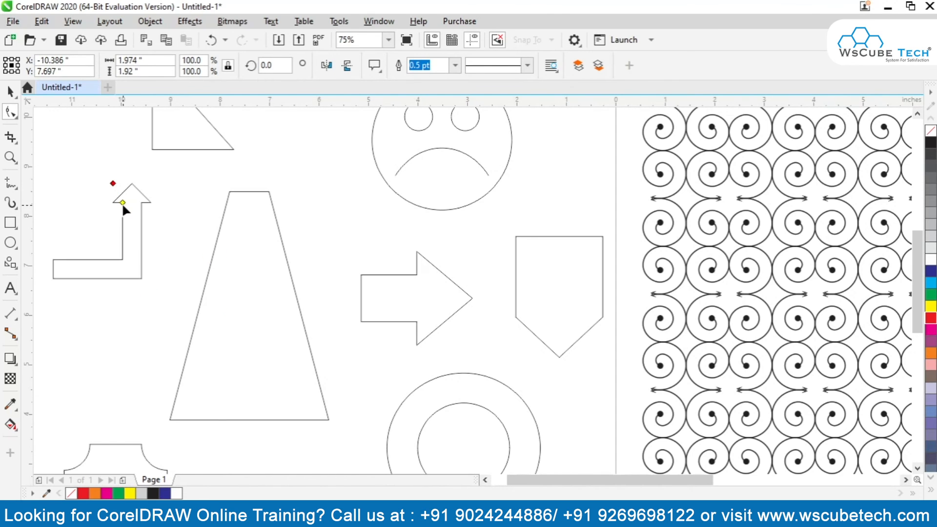
{"action": "mouse_move", "coordinate": [122, 202]}
{"action": "left_mouse_down"}
{"action": "mouse_move", "coordinate": [84, 187]}
{"action": "mouse_move", "coordinate": [128, 186]}
{"action": "left_mouse_up"}
{"action": "scroll", "coordinate": [275, 171], "scroll_direction": "down", "scroll_amount": 3}
{"action": "left_click", "coordinate": [496, 285]}
{"action": "left_click", "coordinate": [535, 287]}
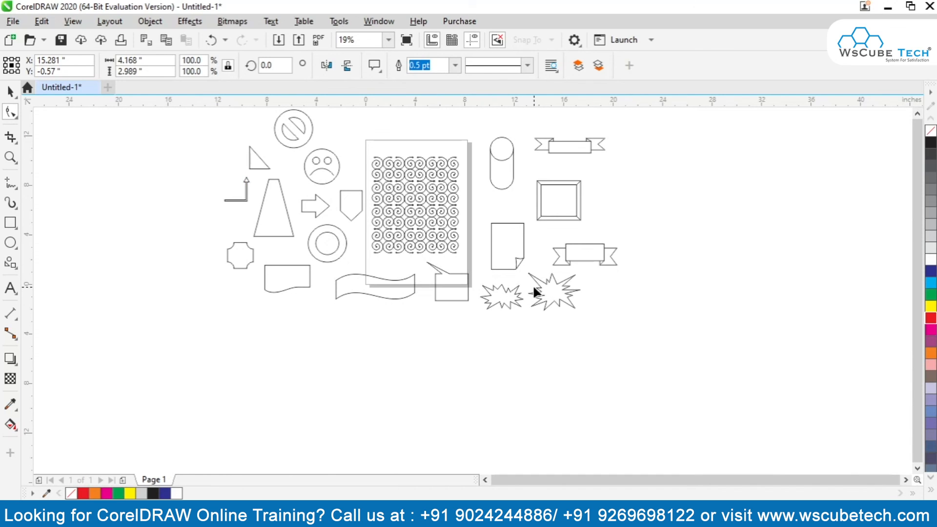
{"action": "left_click", "coordinate": [17, 91]}
{"action": "left_click", "coordinate": [519, 303]}
{"action": "left_click", "coordinate": [510, 296]}
Enlarge the folded corner of the page shape so it covers most of the bottom edge.
{"action": "left_click", "coordinate": [513, 263]}
{"action": "left_click", "coordinate": [11, 112]}
{"action": "left_click_drag", "start_coordinate": [508, 270], "coordinate": [502, 269]}
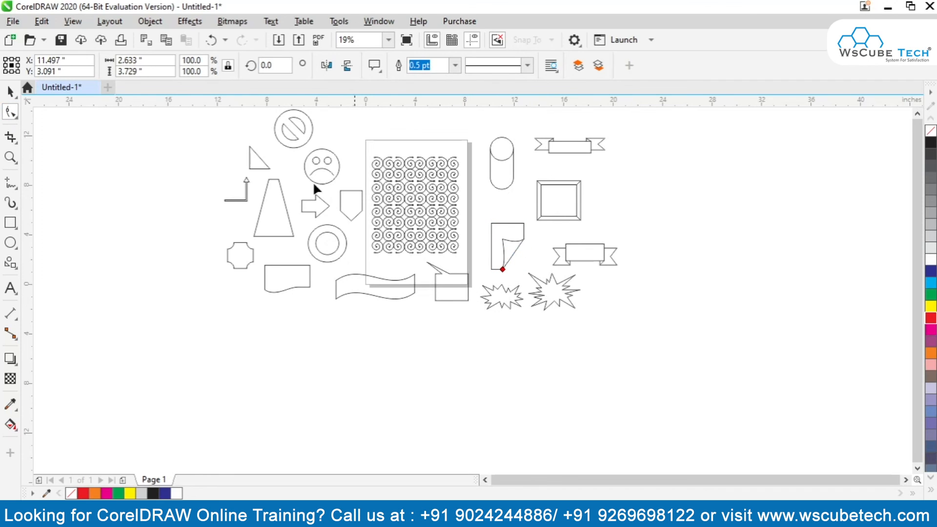
Adjust the depth of the cylinder's cap and widen the border of the beveled frame.
{"action": "left_click", "coordinate": [496, 157]}
{"action": "mouse_move", "coordinate": [503, 154]}
{"action": "left_mouse_down"}
{"action": "mouse_move", "coordinate": [505, 143]}
{"action": "mouse_move", "coordinate": [502, 151]}
{"action": "left_mouse_up"}
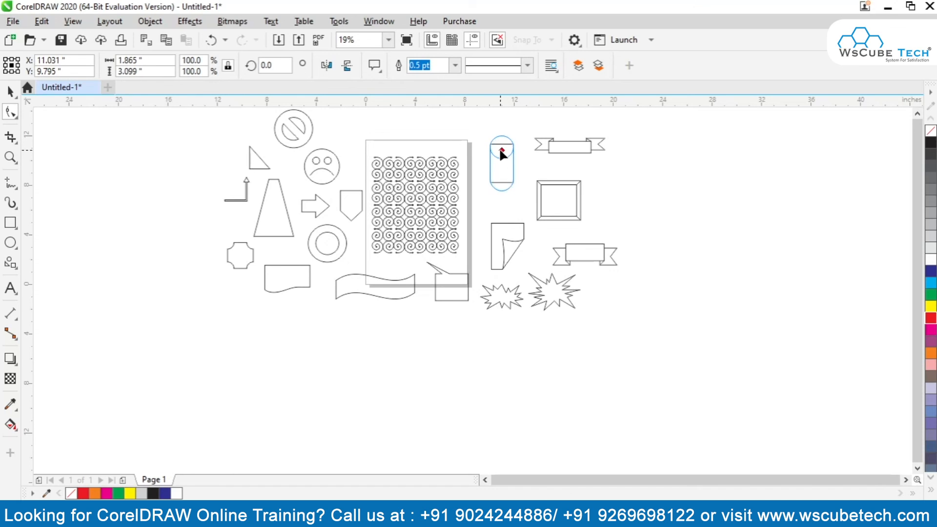
{"action": "left_click", "coordinate": [545, 183]}
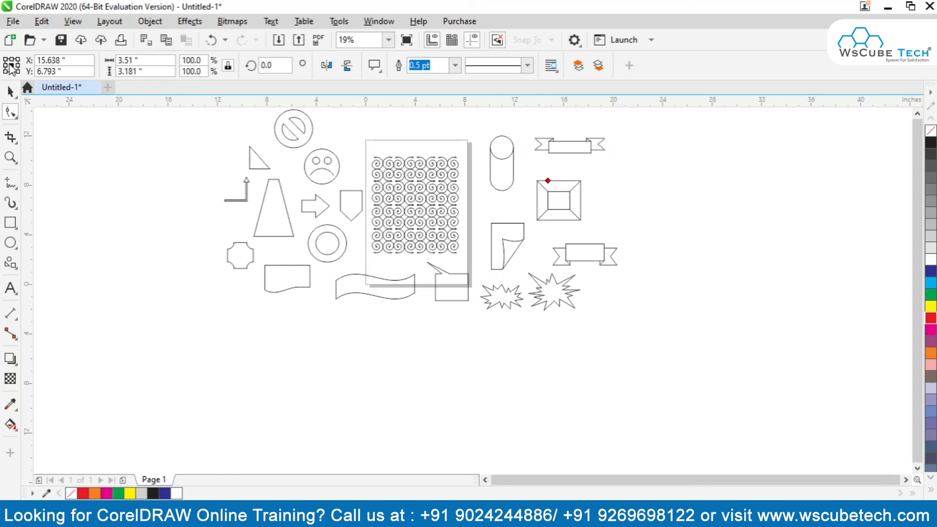
{"action": "left_click", "coordinate": [10, 91]}
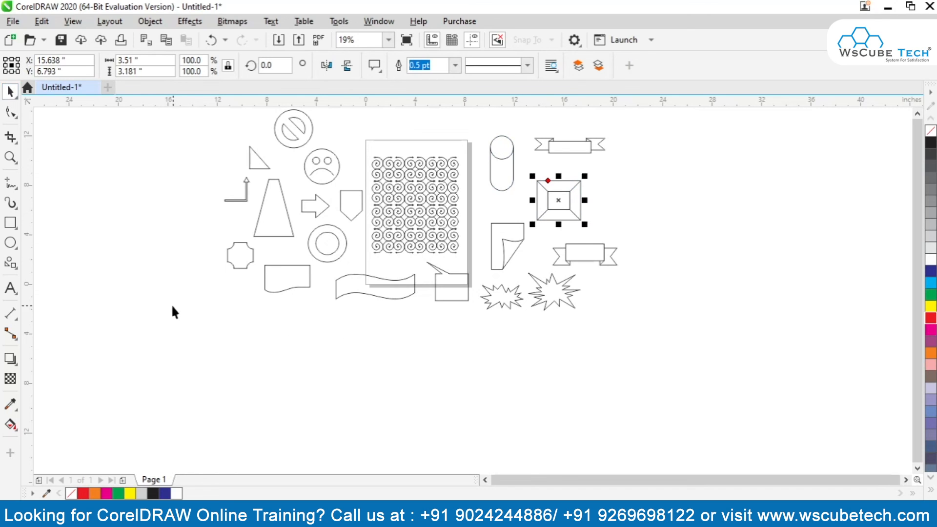
{"action": "left_click", "coordinate": [305, 253]}
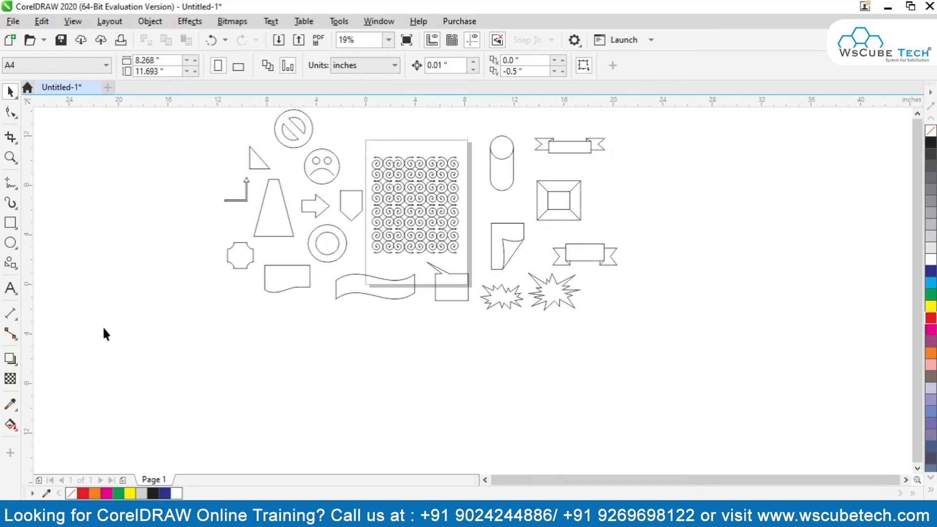
{"action": "left_click", "coordinate": [10, 262]}
{"action": "left_click", "coordinate": [374, 65]}
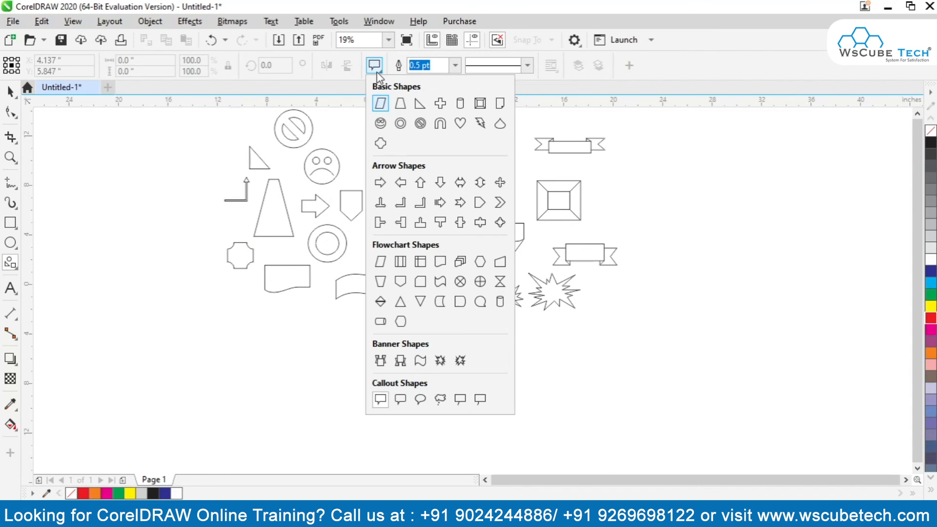
{"action": "left_click", "coordinate": [10, 91]}
Delete all the objects on and around the page.
{"action": "key", "text": "F4"}
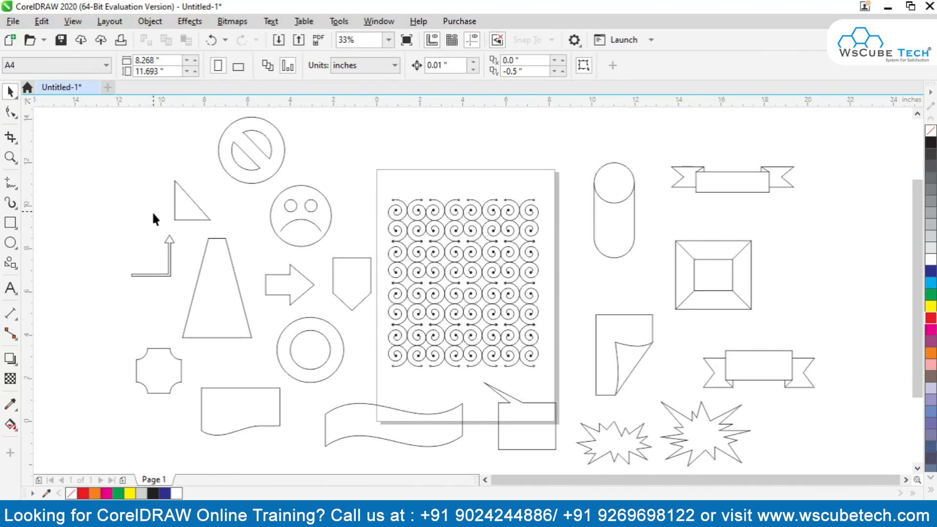
{"action": "left_click", "coordinate": [272, 171]}
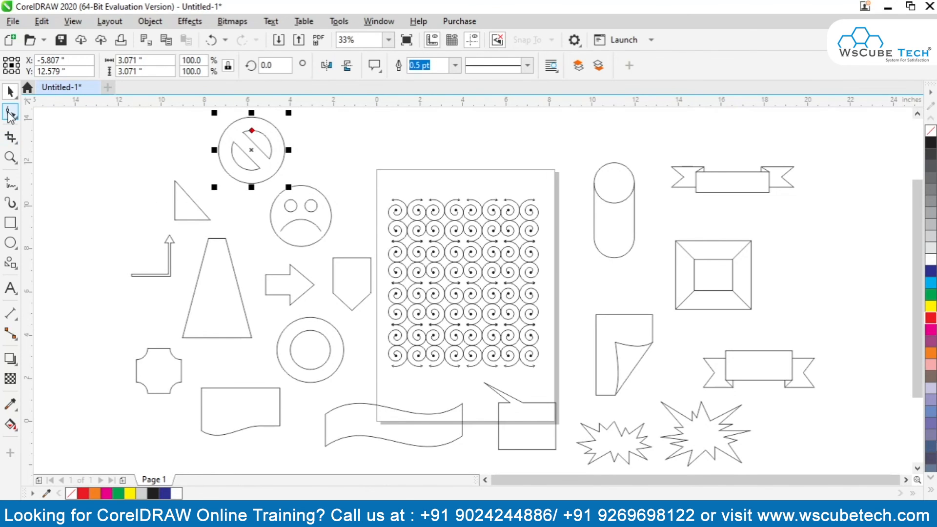
{"action": "left_click", "coordinate": [149, 177]}
{"action": "key", "text": "ctrl+a"}
{"action": "key", "text": "Delete"}
{"action": "left_click", "coordinate": [17, 264]}
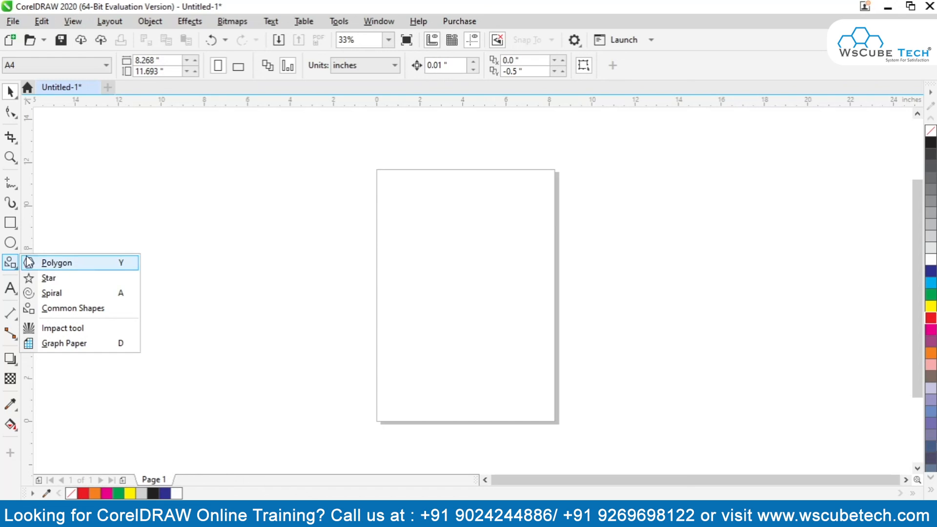
{"action": "left_click", "coordinate": [9, 90]}
{"action": "left_click", "coordinate": [10, 91]}
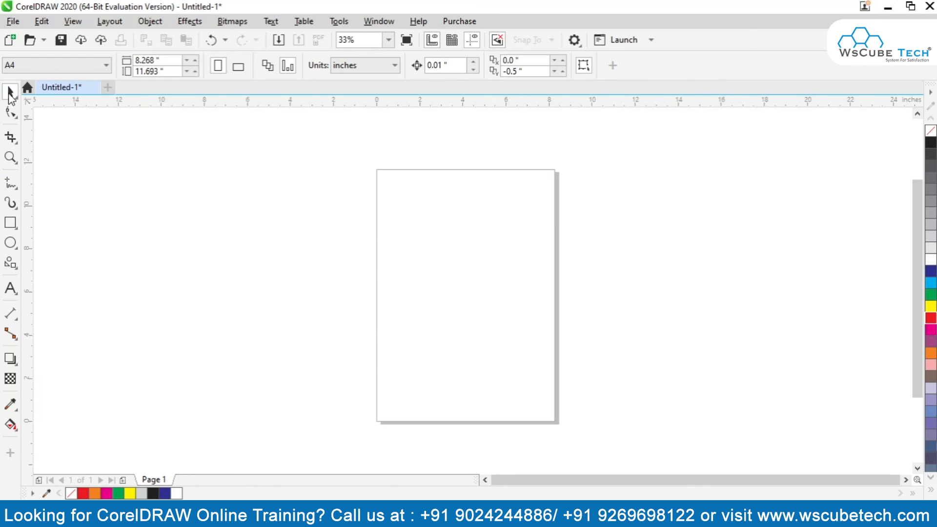